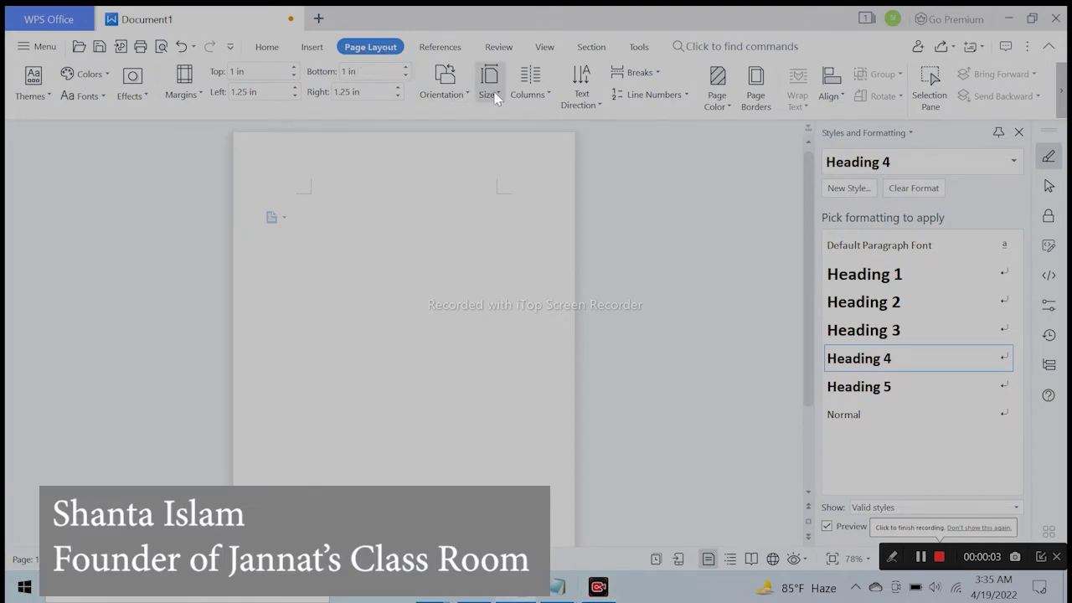
Open the Page Layout paper size list and browse it for A5.
left_click(494, 95)
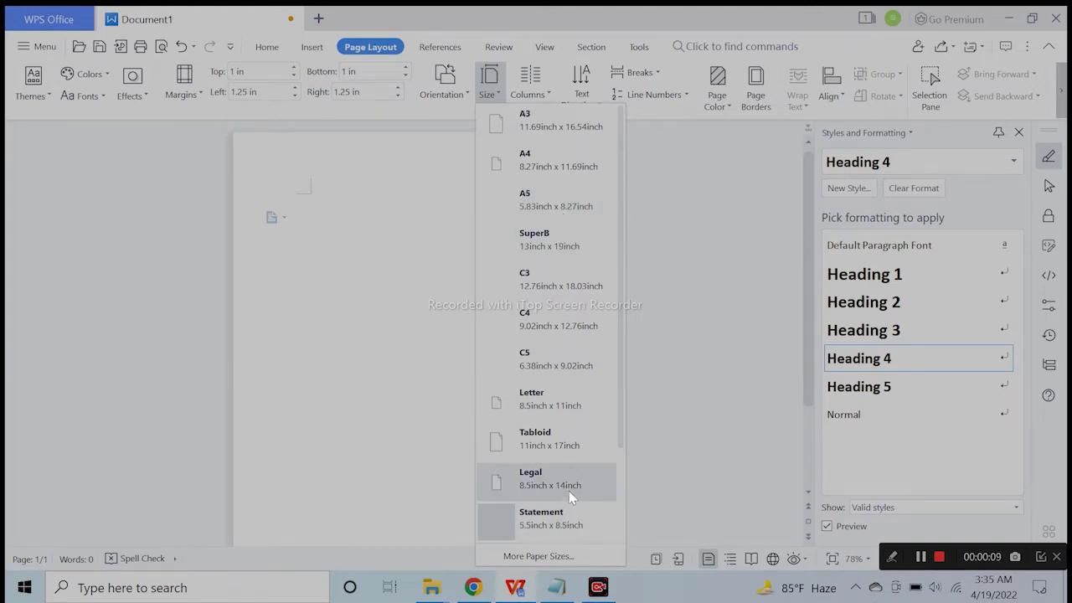
scroll(599, 517, "down", 1)
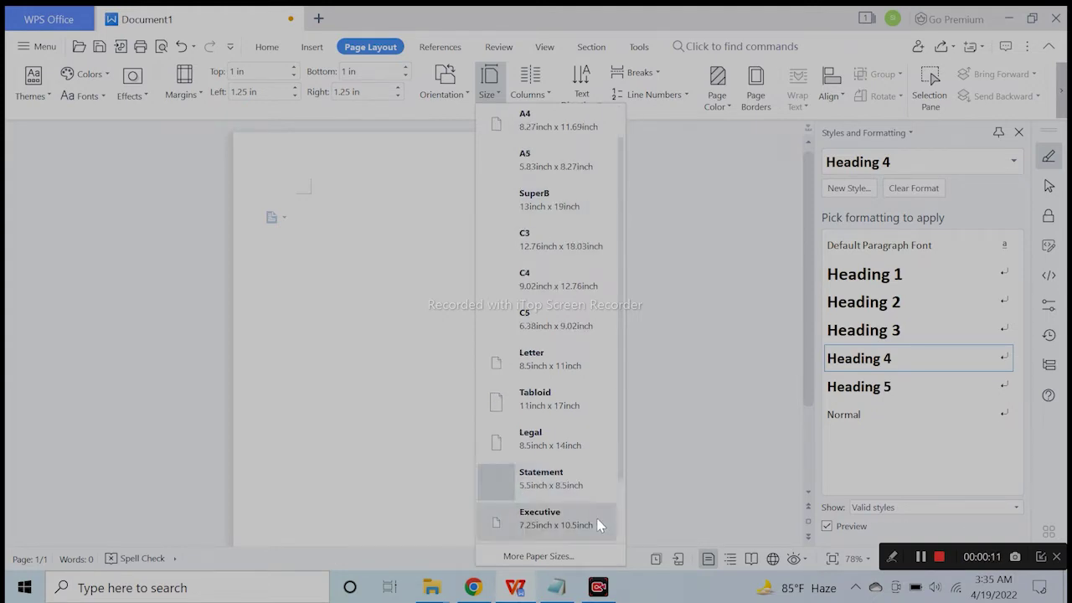
scroll(598, 519, "up", 1)
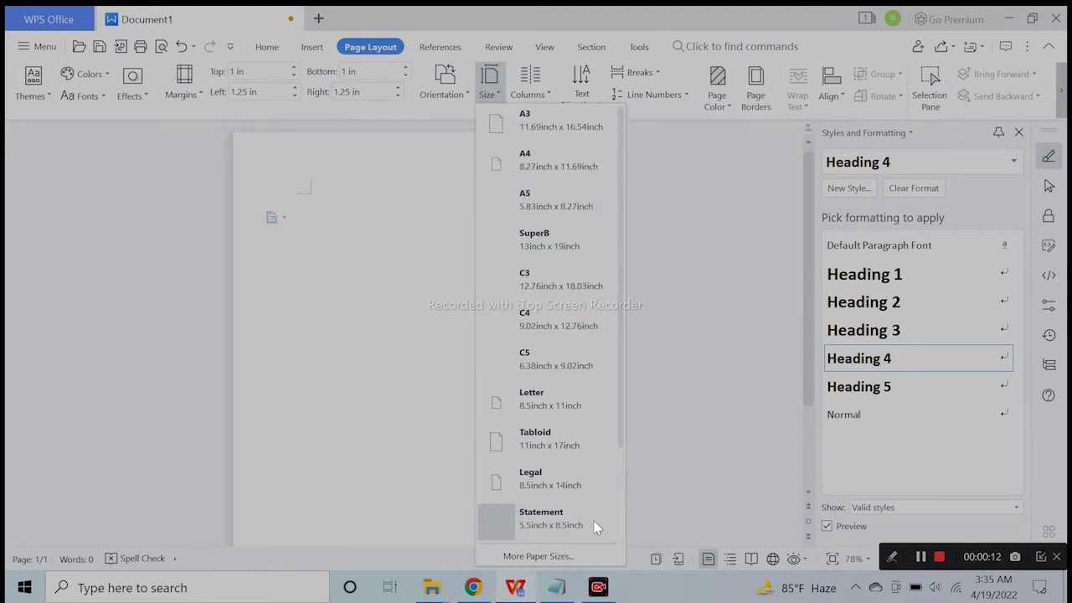
Choose A5 paper and set the top, bottom, left and right margins to 0.1 in.
left_click(590, 211)
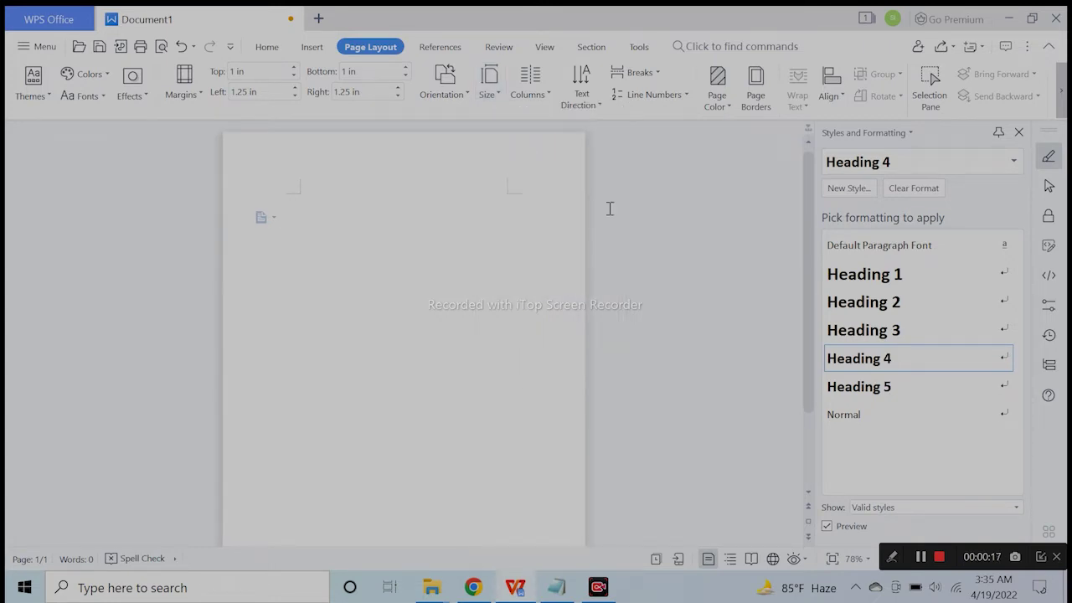
scroll(489, 337, "down", 3)
left_click_drag(266, 74, 213, 65)
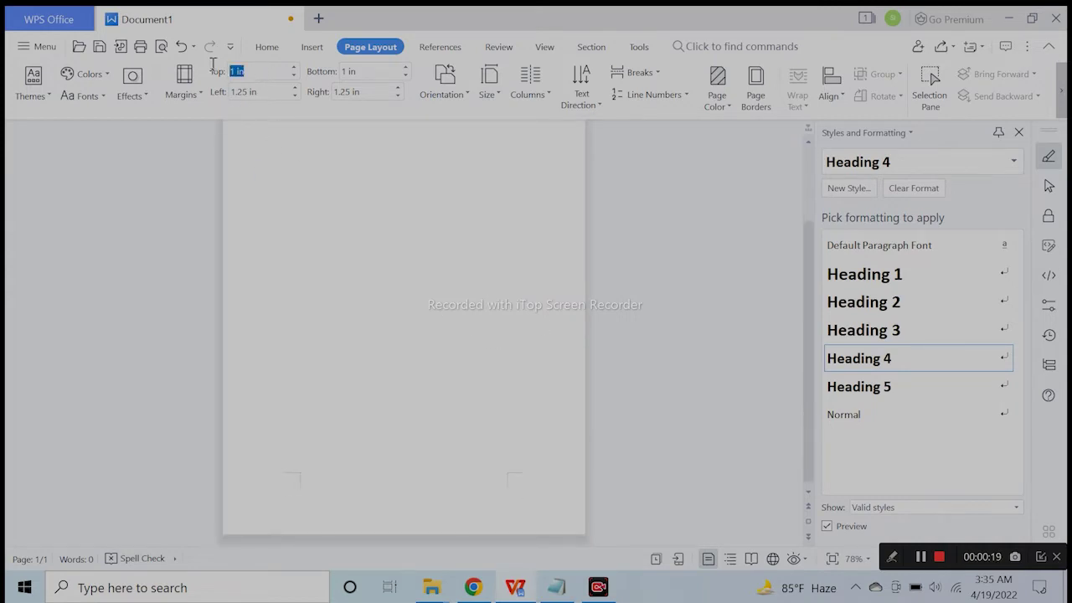
type("0")
left_click_drag(240, 71, 148, 76)
type(".1")
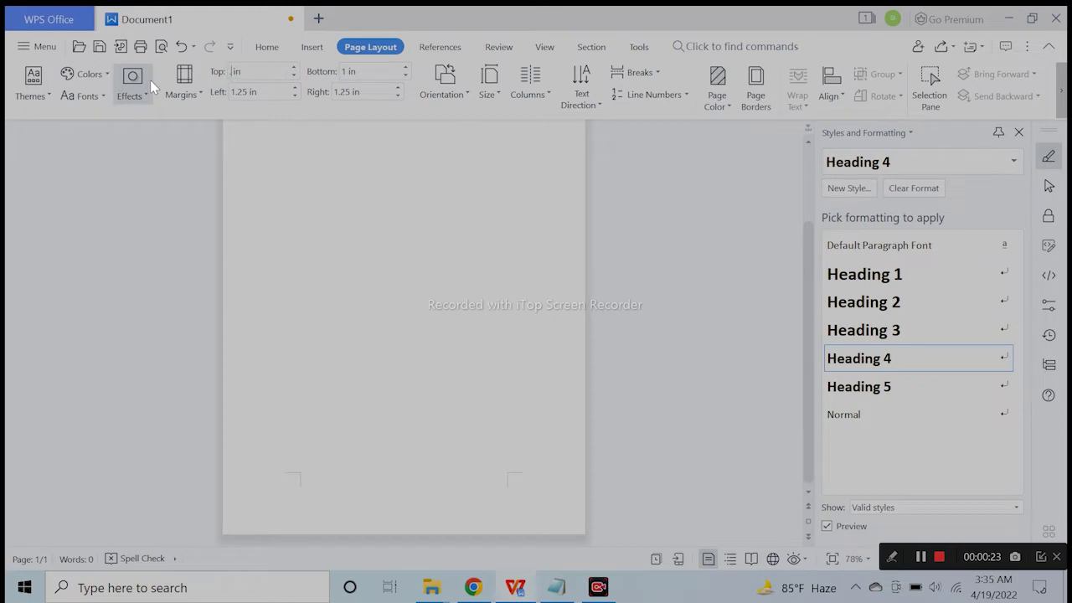
left_click_drag(379, 71, 282, 66)
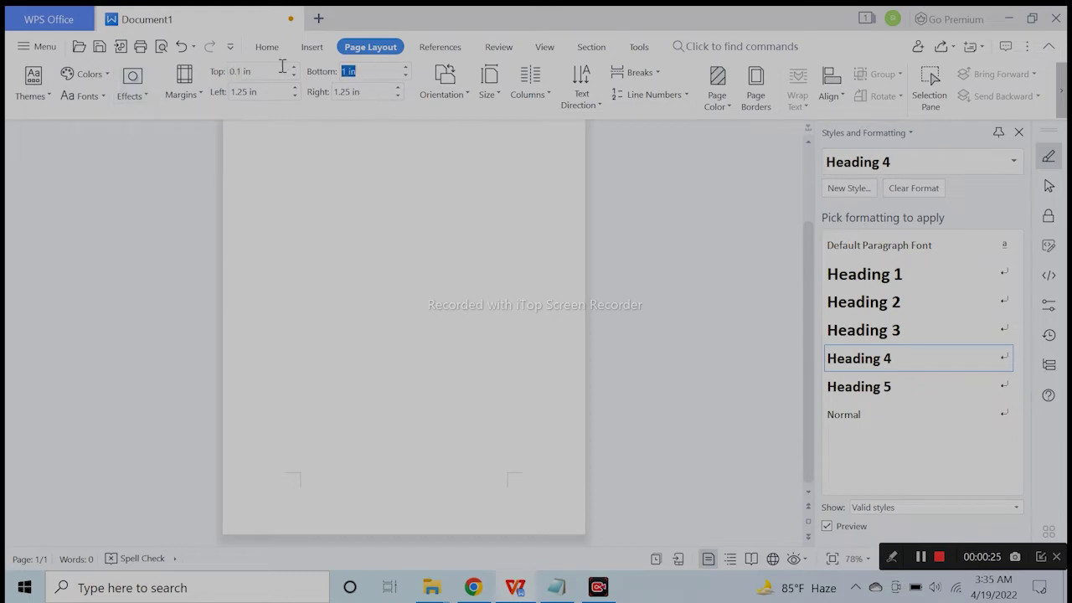
left_click_drag(380, 88, 110, 86)
type(".")
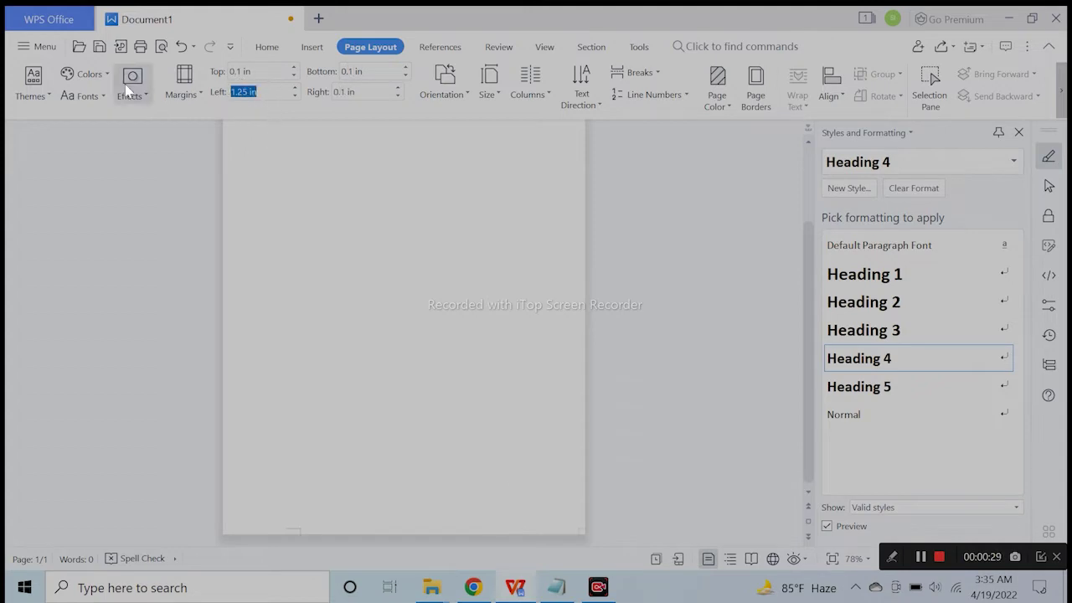
type(".1")
scroll(468, 422, "up", 1)
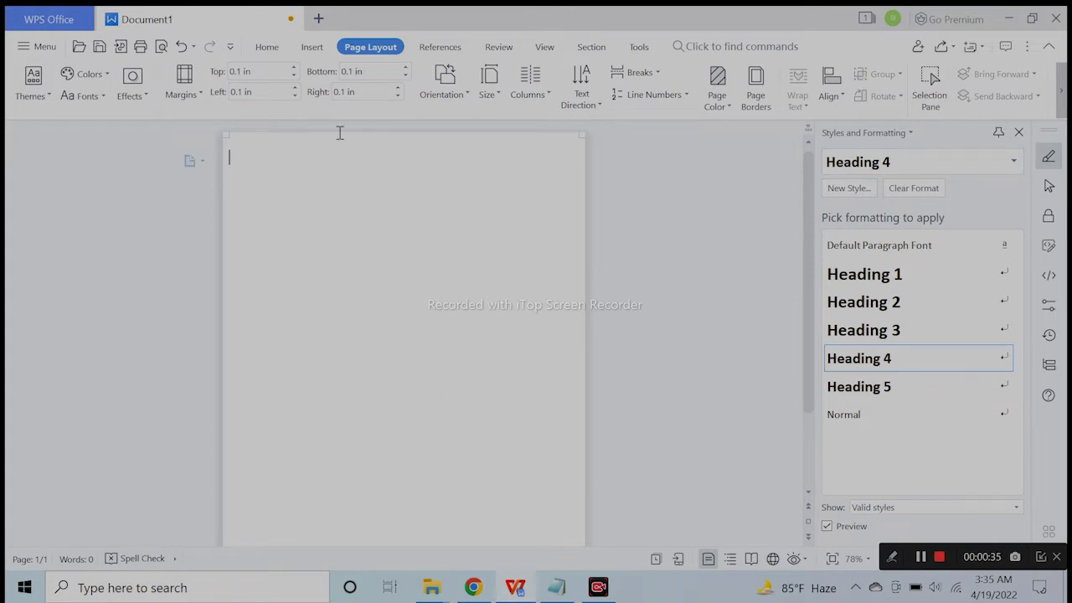
Draw a rectangle over the page and align it to the edges at 8.49 by 5.88 in.
left_click(310, 49)
left_click(270, 95)
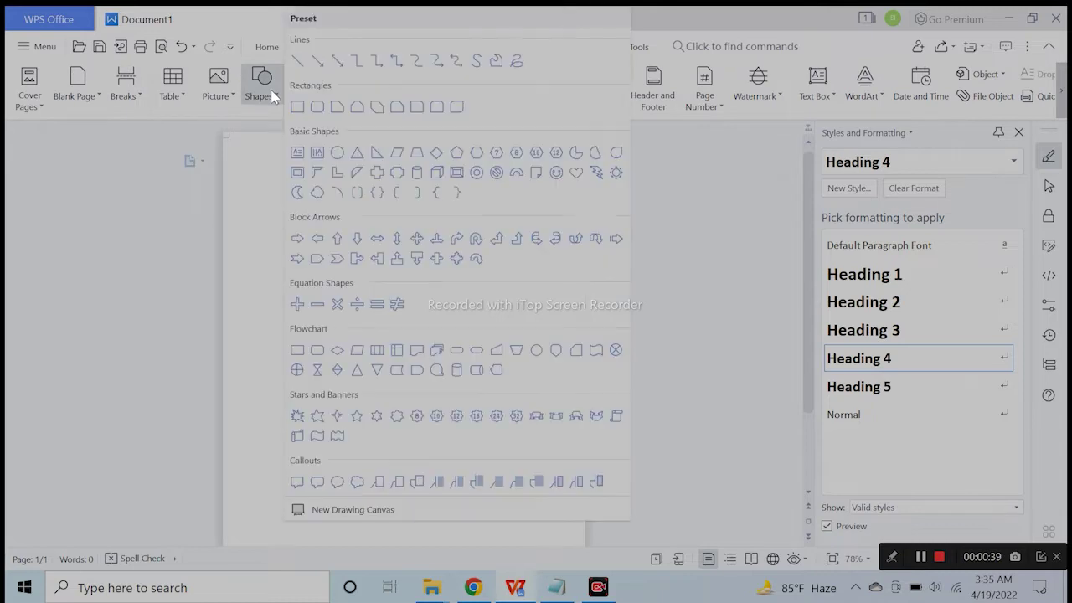
left_click(299, 108)
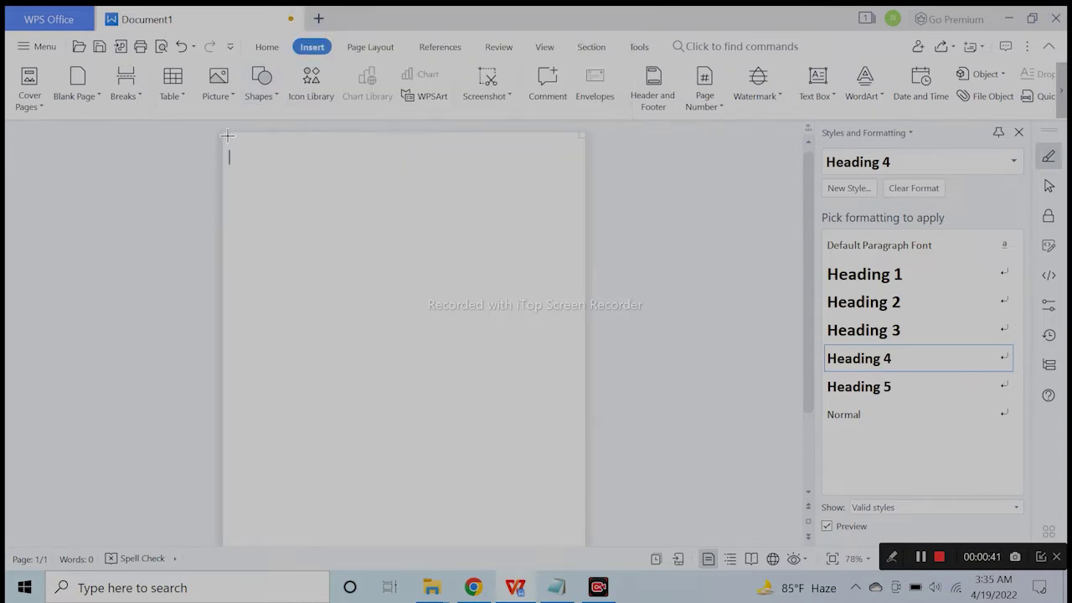
mouse_move(228, 136)
left_mouse_down()
mouse_move(560, 555)
mouse_move(587, 546)
left_mouse_up()
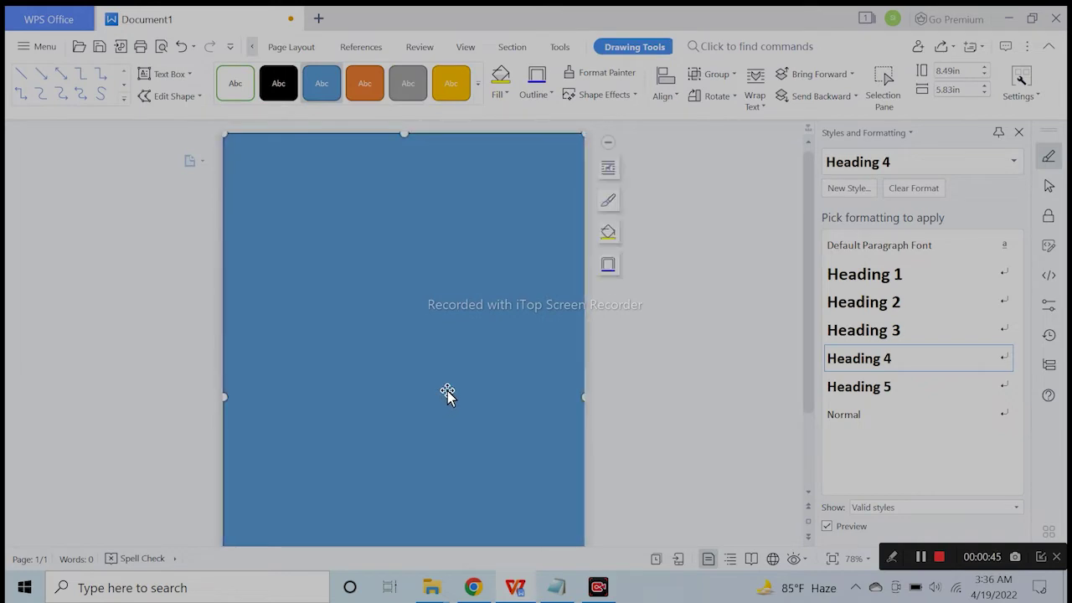
left_click_drag(441, 396, 450, 388)
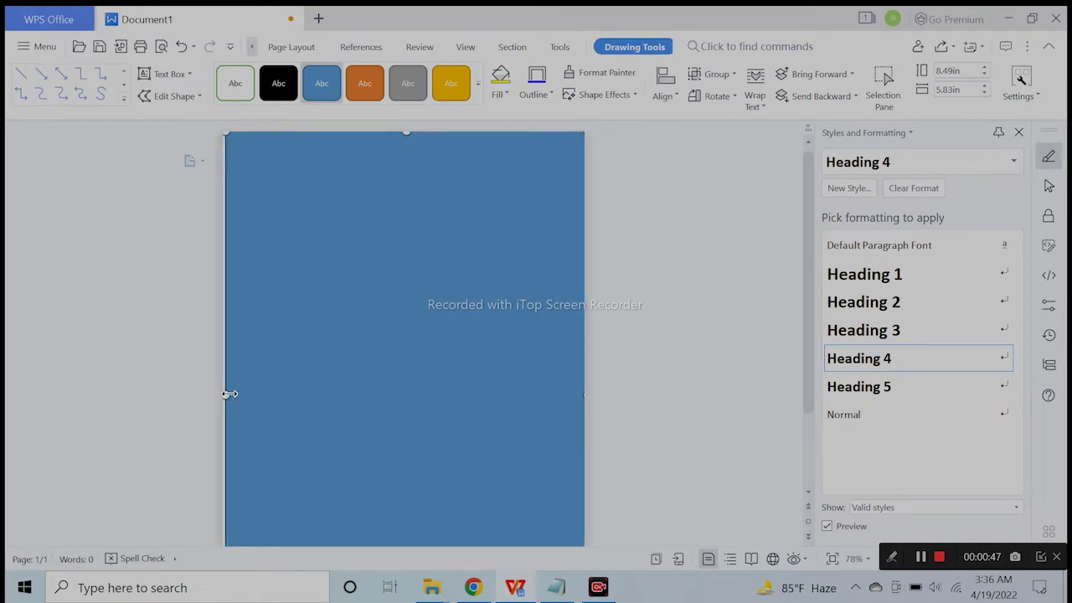
left_click_drag(226, 394, 223, 394)
Give the rectangle a picture fill using the office corridor photo from Downloads.
double_click(331, 397)
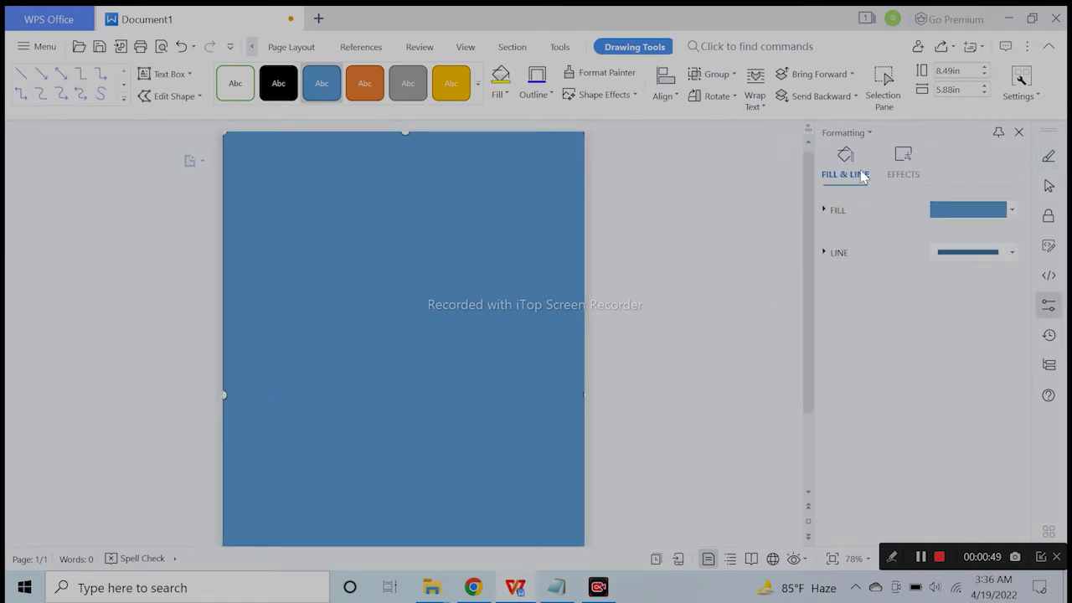
left_click(979, 212)
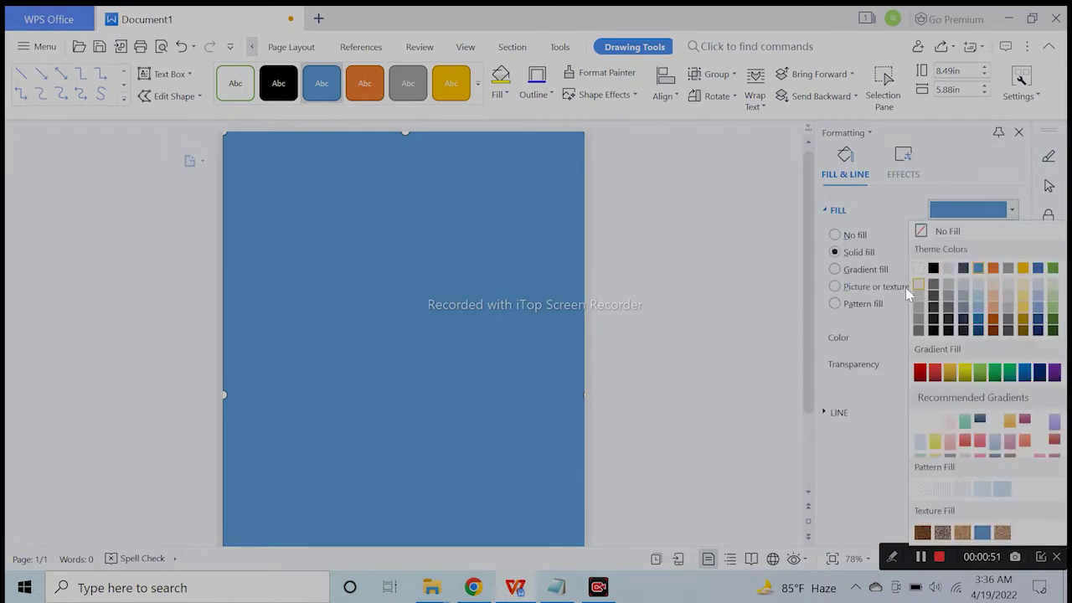
left_click(880, 268)
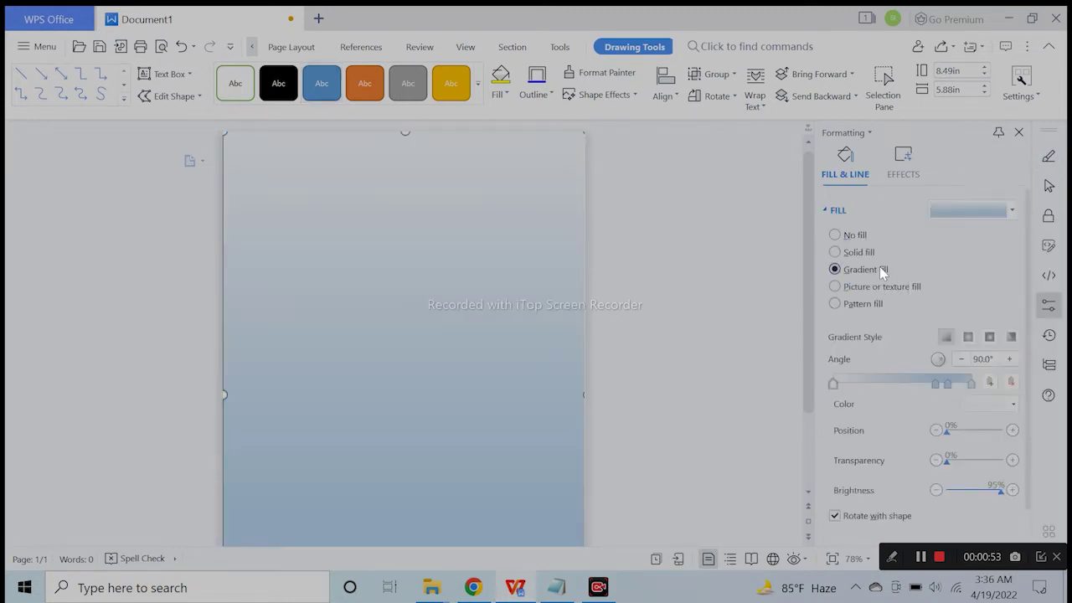
left_click(869, 305)
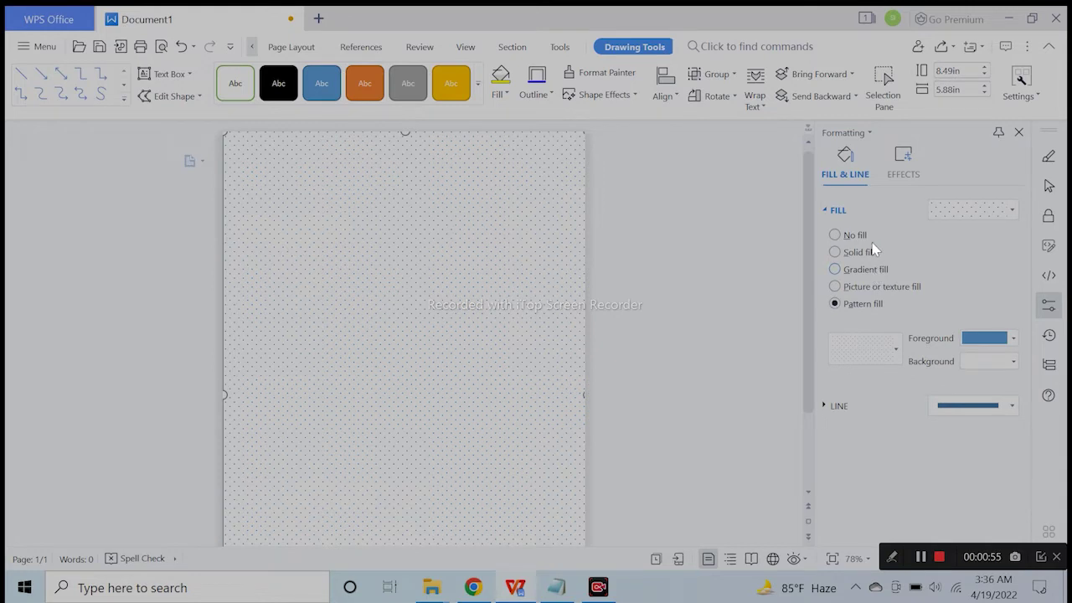
left_click(872, 284)
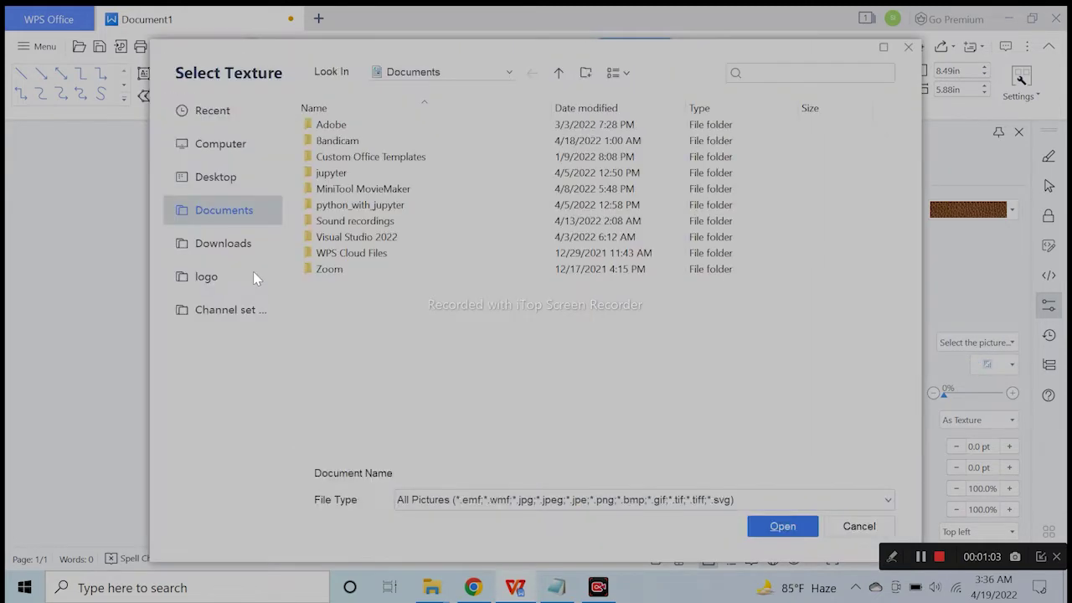
left_click(246, 243)
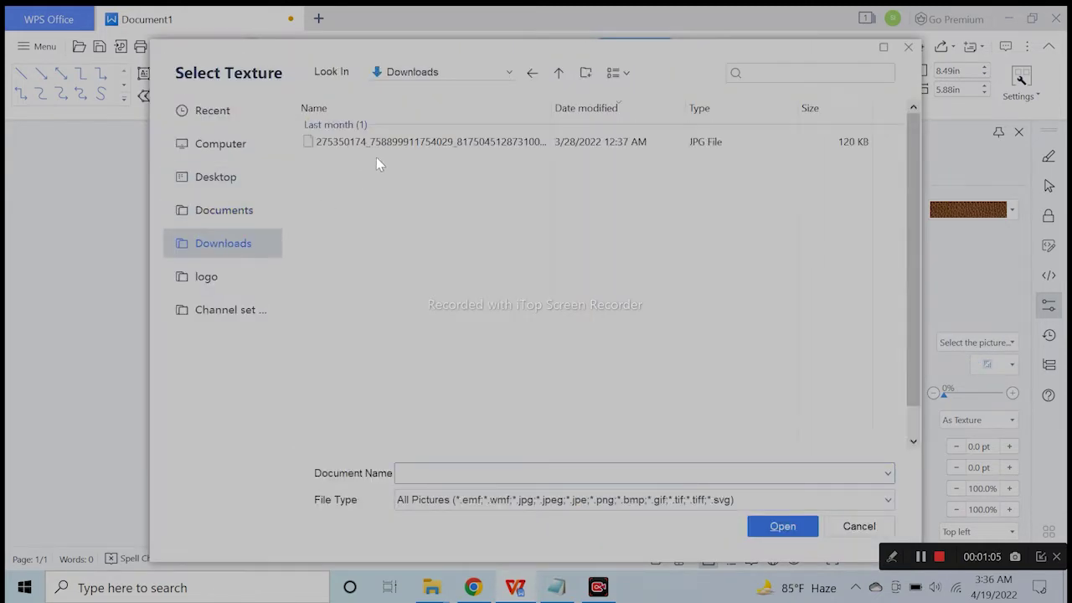
double_click(381, 143)
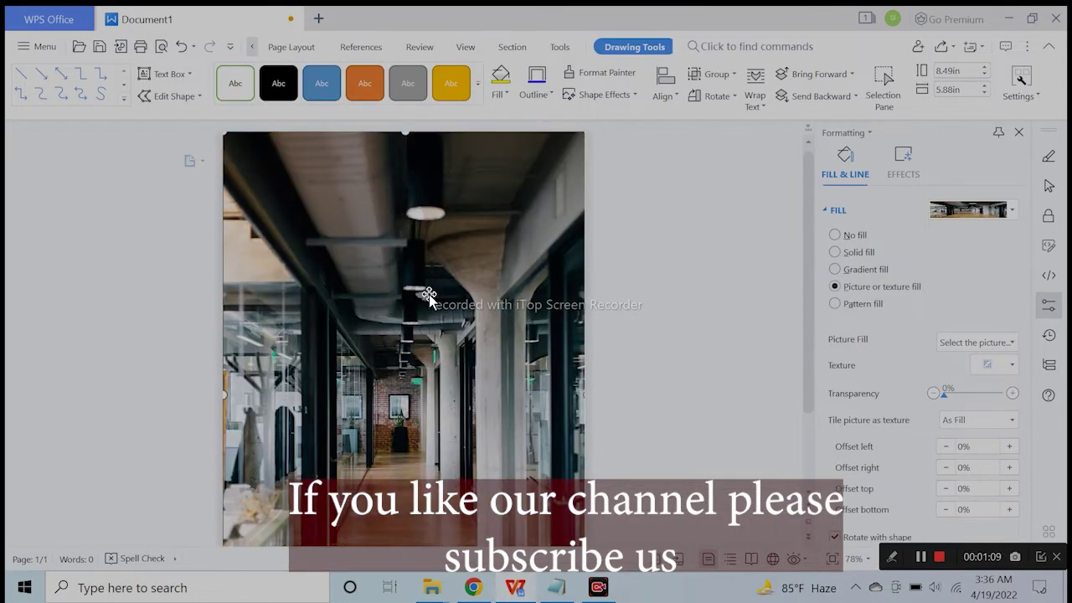
Draw a second rectangle starting at the photo's top-left corner.
scroll(452, 301, "up", 1)
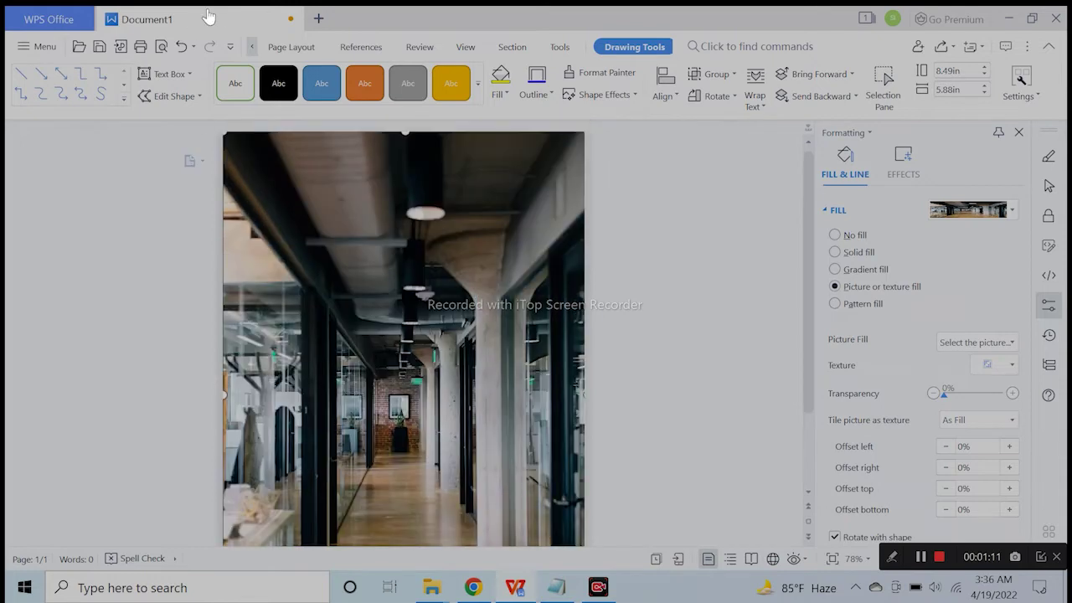
left_click(293, 48)
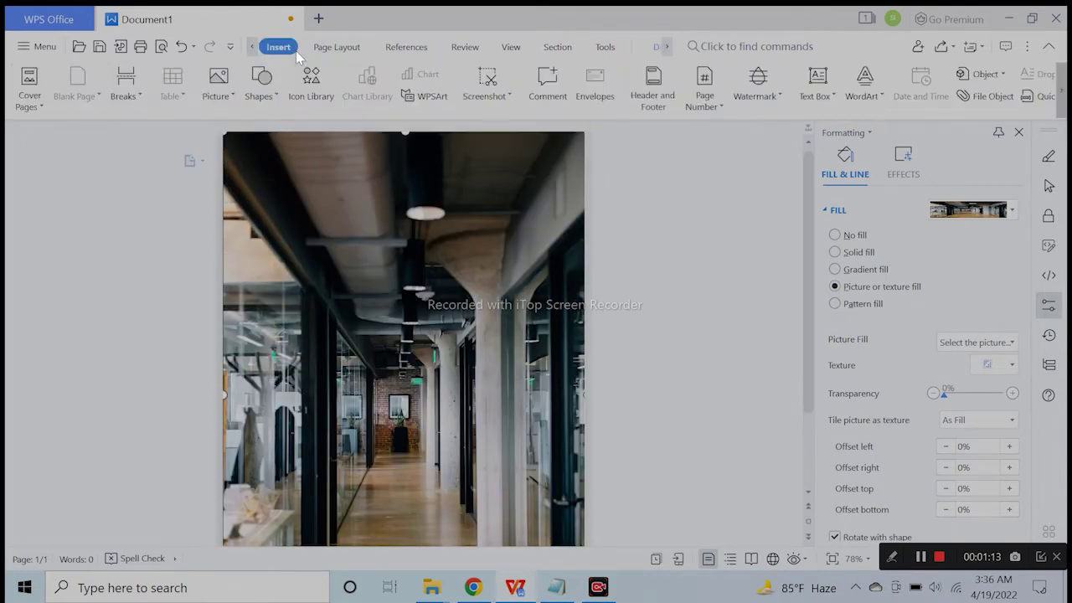
left_click(260, 98)
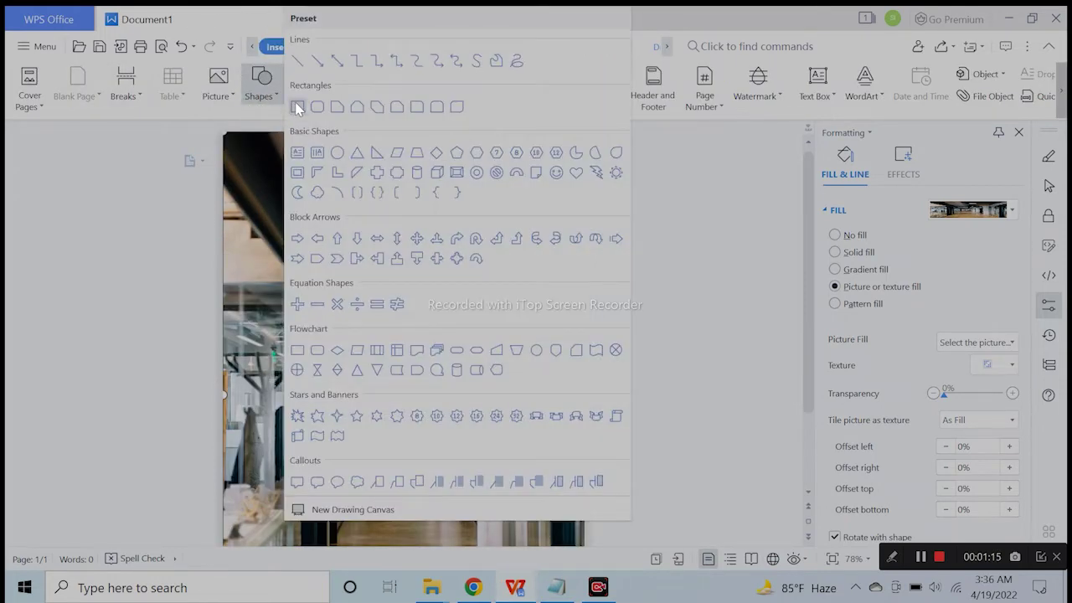
left_click(297, 107)
mouse_move(228, 132)
left_mouse_down()
mouse_move(443, 434)
mouse_move(526, 521)
left_mouse_up()
Extend and adjust the second rectangle to about 8.35 by 6.85 in over the page.
scroll(626, 551, "down", 2)
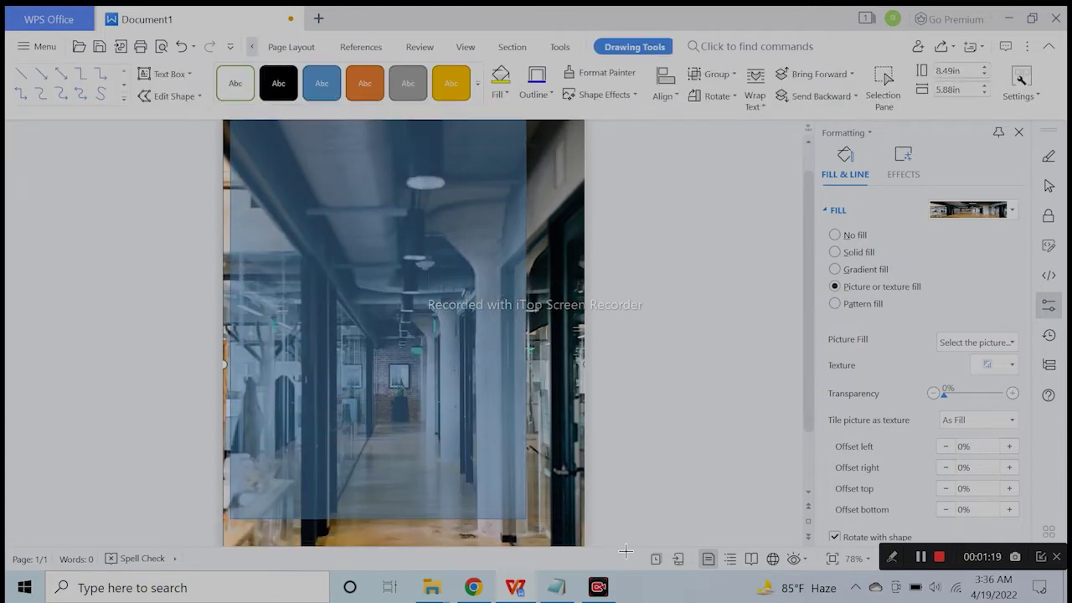
left_click_drag(626, 551, 509, 465)
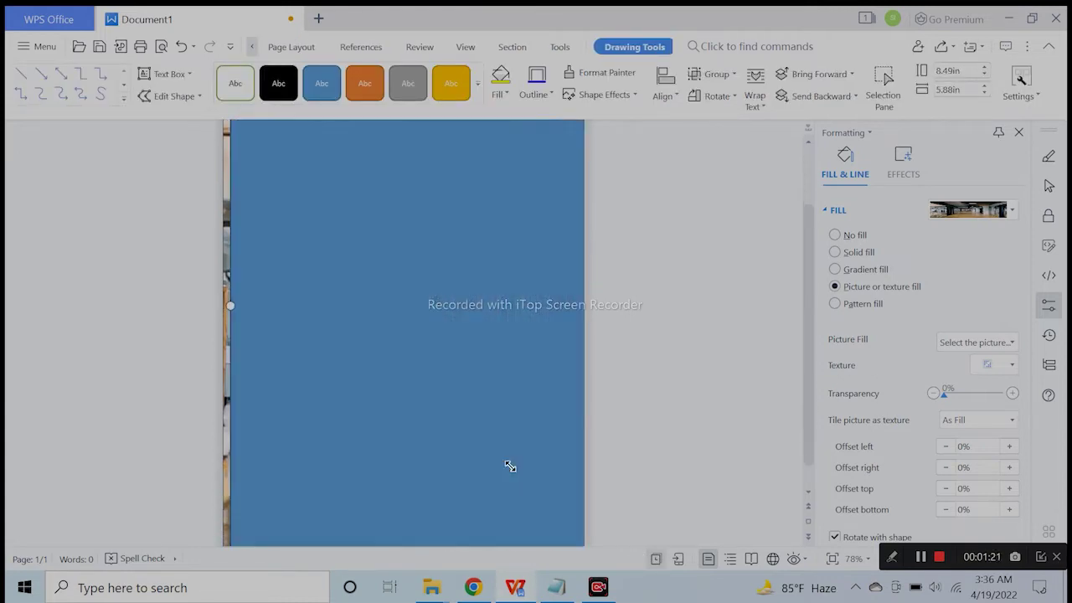
scroll(495, 436, "down", 1)
scroll(494, 433, "down", 2)
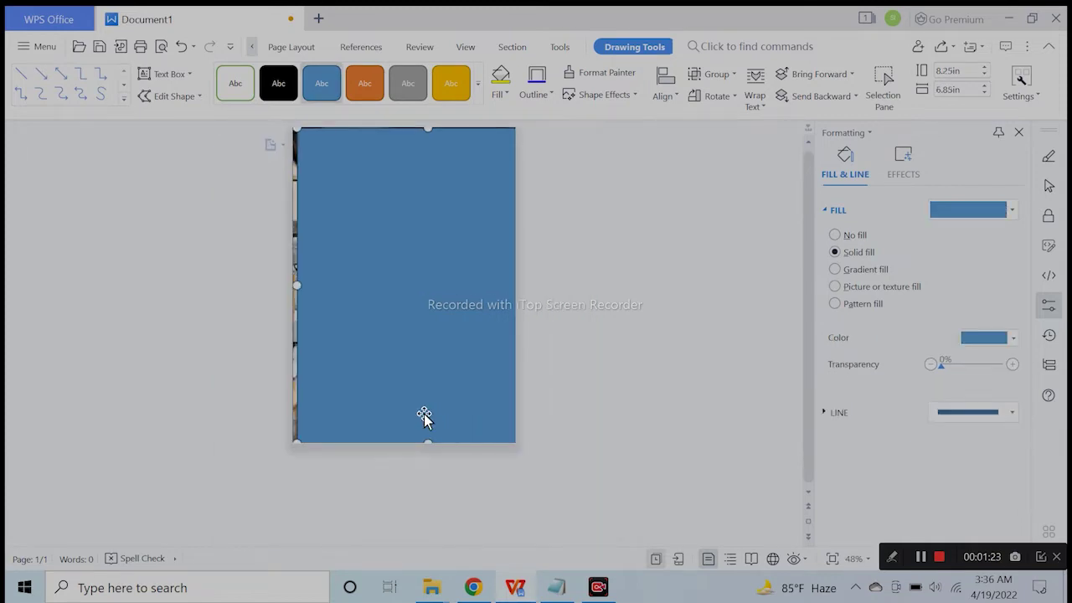
left_click_drag(410, 368, 398, 366)
left_click_drag(408, 439, 447, 445)
Fill the overlay rectangle black with 51% transparency.
left_click(984, 338)
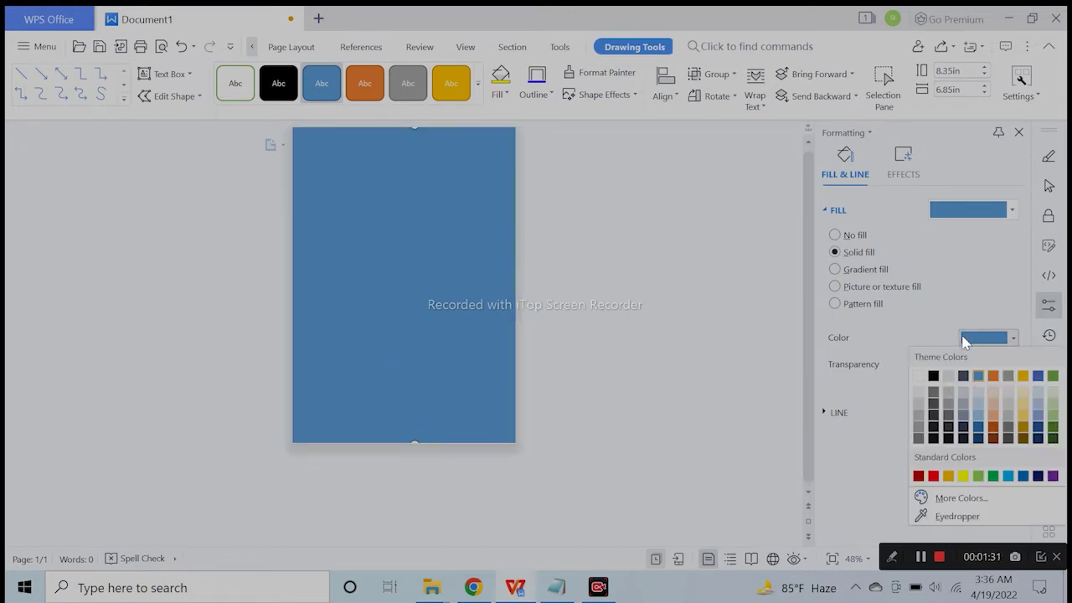
left_click(938, 380)
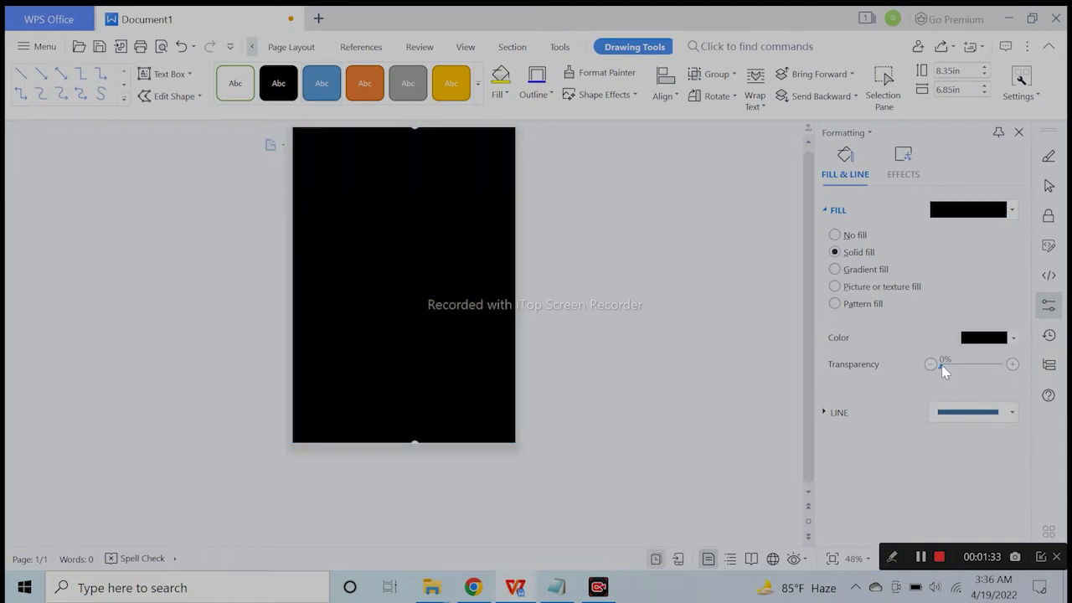
left_click_drag(946, 365, 952, 367)
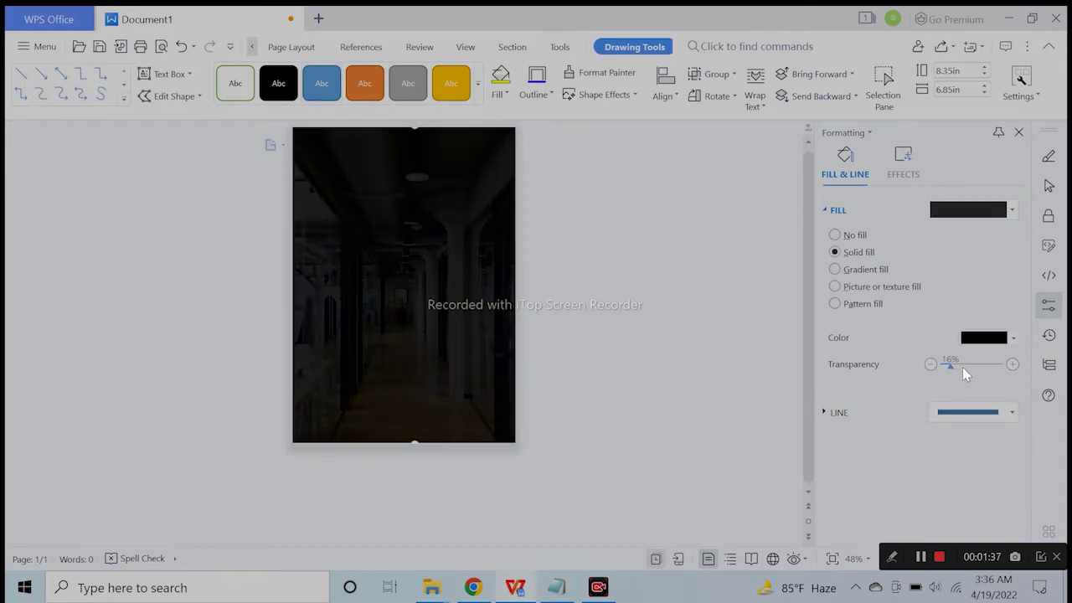
left_click_drag(962, 367, 982, 370)
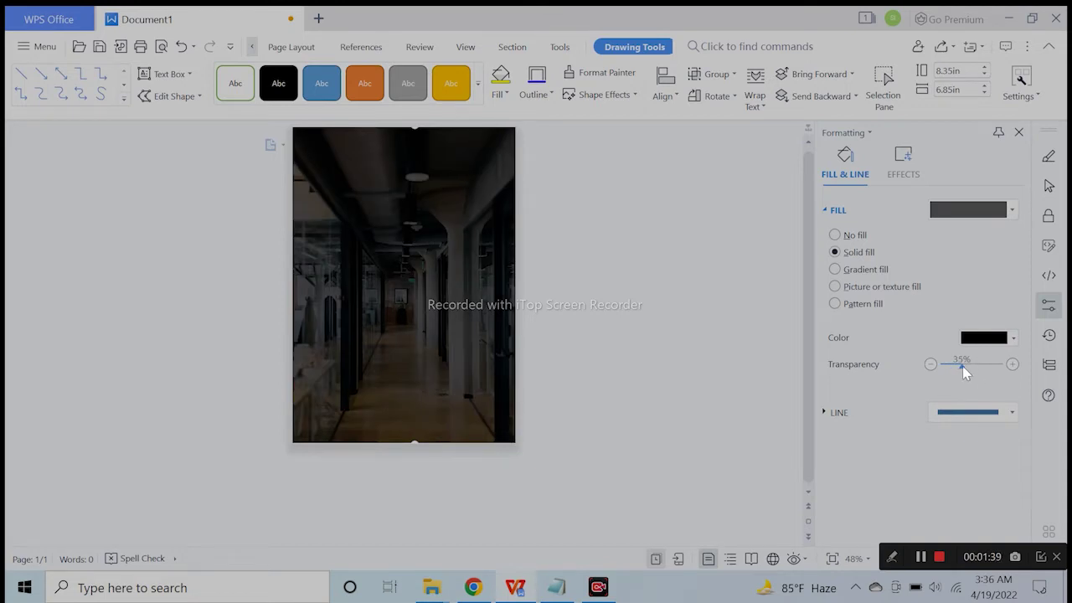
left_click(968, 368)
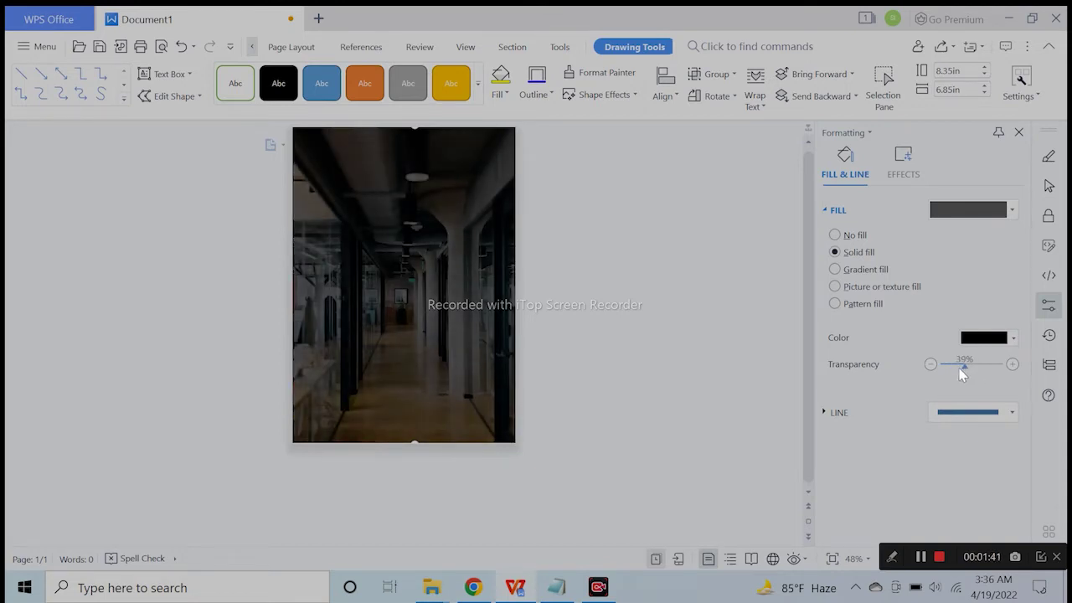
left_click(963, 368)
left_click(967, 367)
left_click(973, 367)
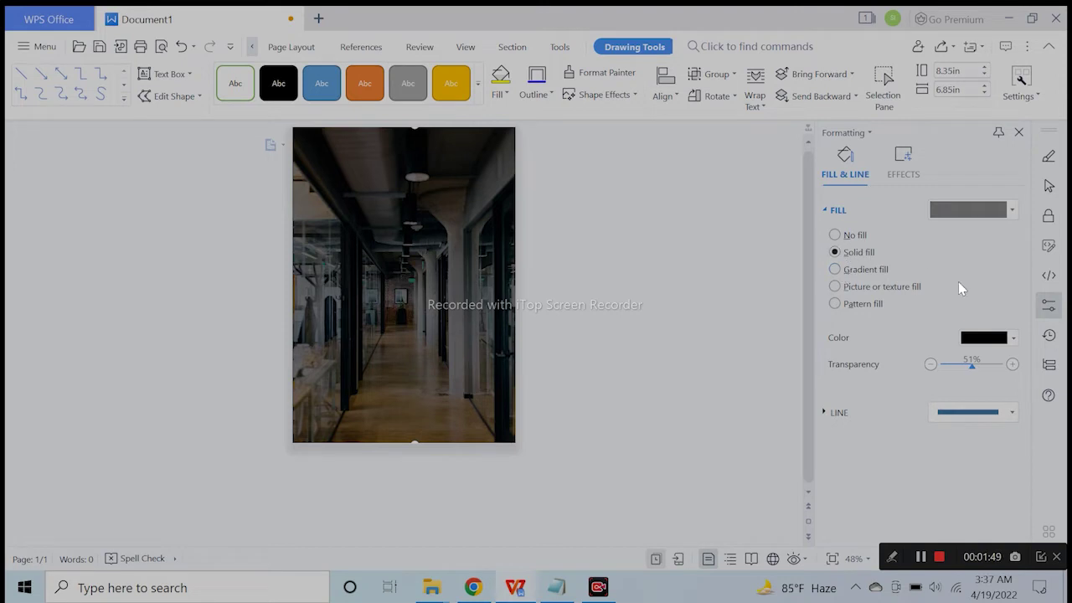
left_click(251, 48)
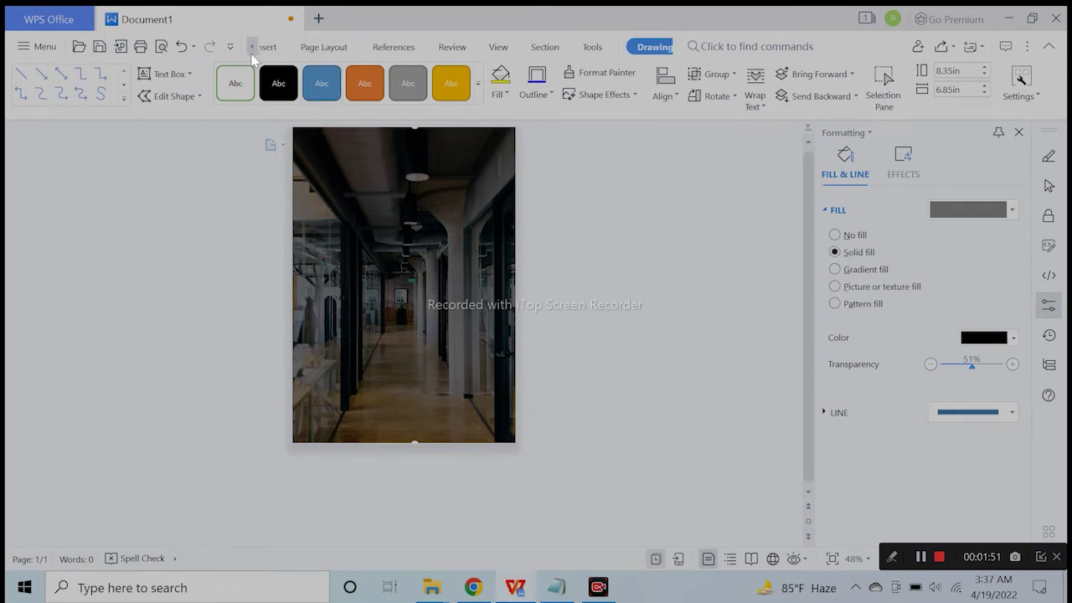
left_click(283, 49)
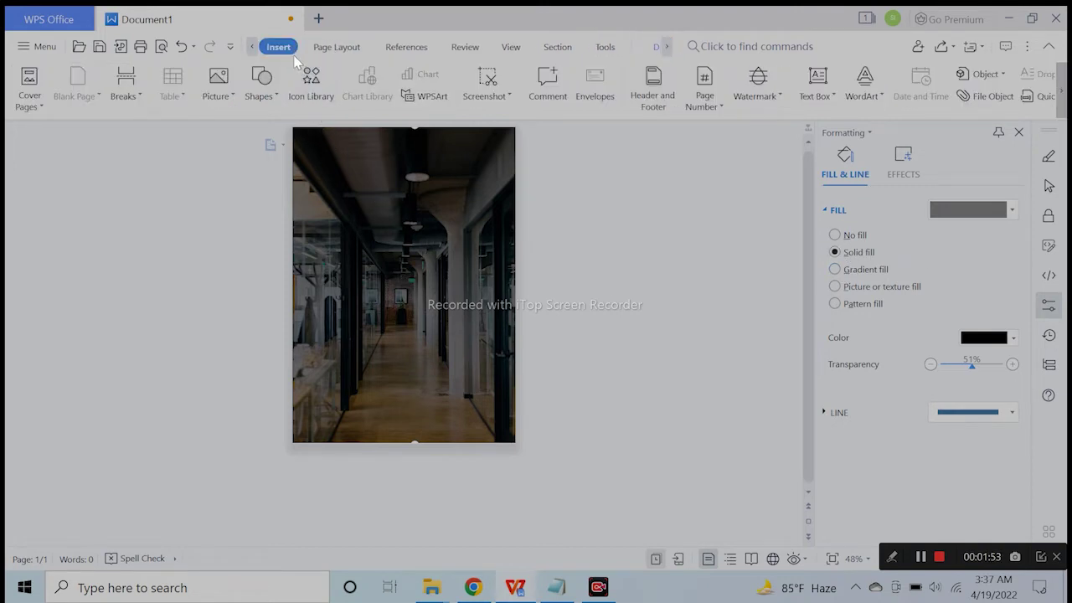
Draw a third rectangle over the photo and size it to 3.81 by 4.79 in.
left_click(273, 99)
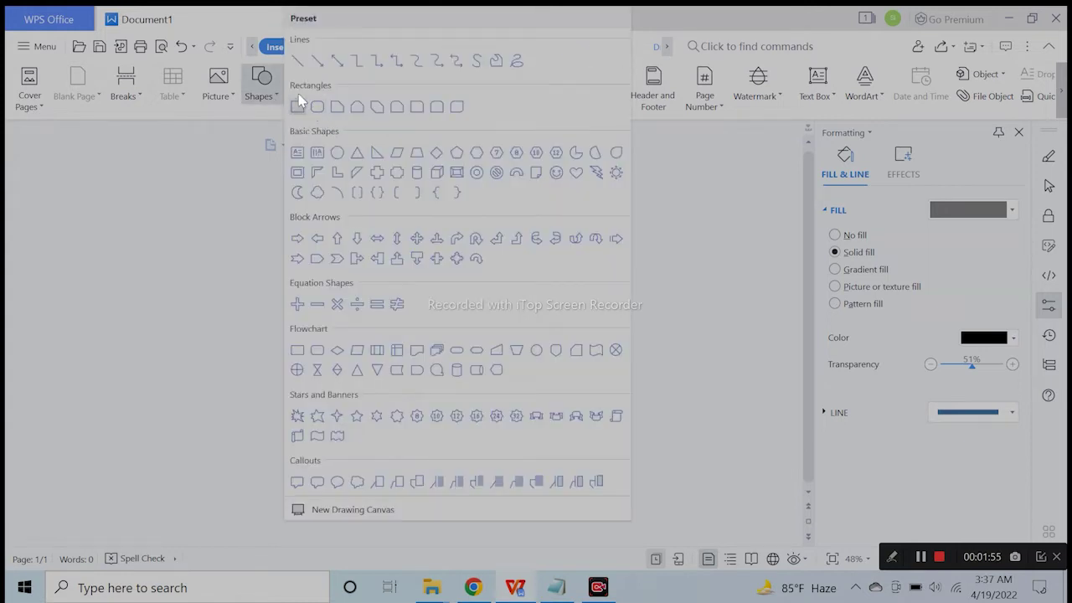
left_click(299, 99)
left_click_drag(333, 177, 500, 308)
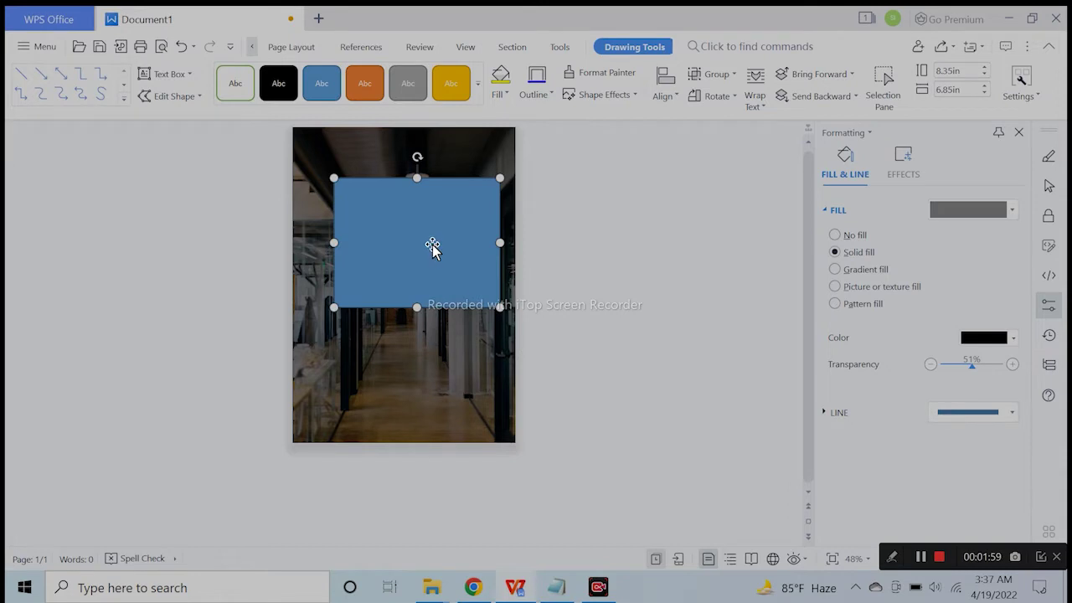
left_click_drag(433, 247, 403, 221)
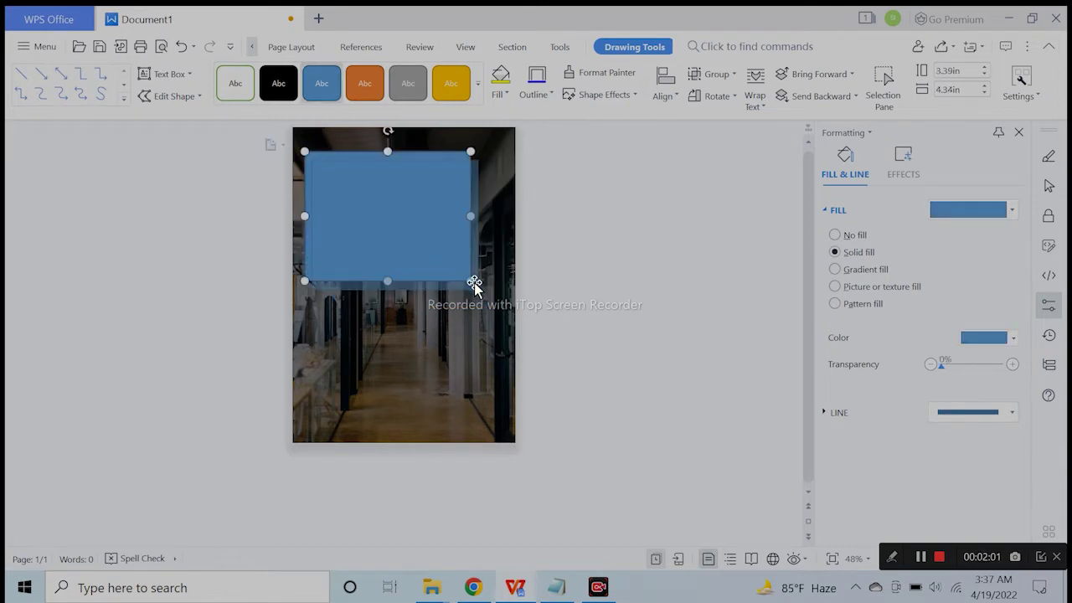
mouse_move(474, 285)
left_mouse_down()
mouse_move(503, 311)
mouse_move(496, 317)
left_mouse_up()
left_click_drag(432, 289, 435, 287)
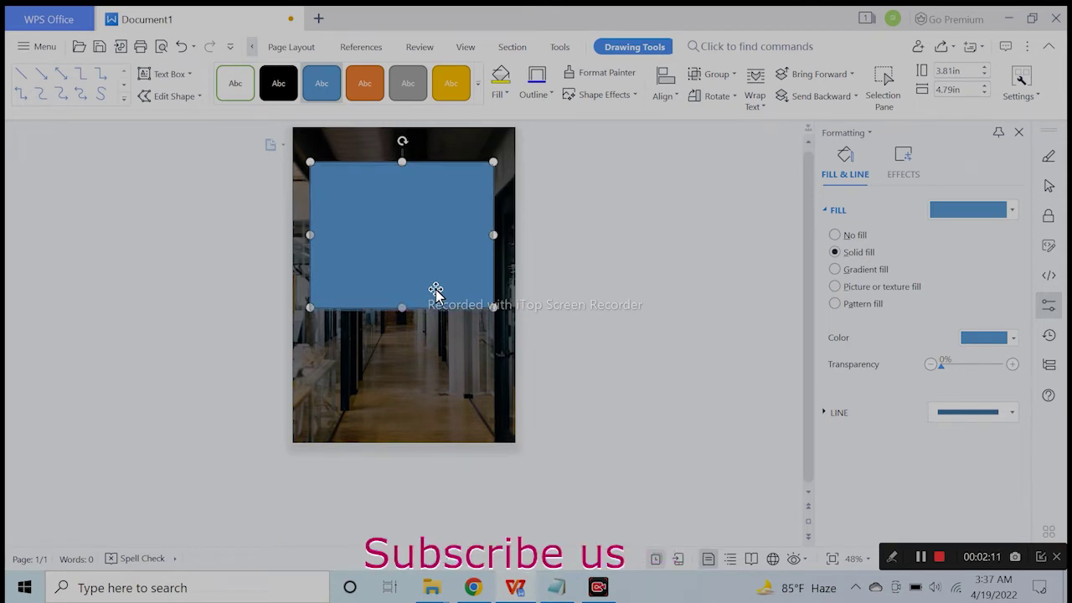
left_click_drag(436, 287, 433, 293)
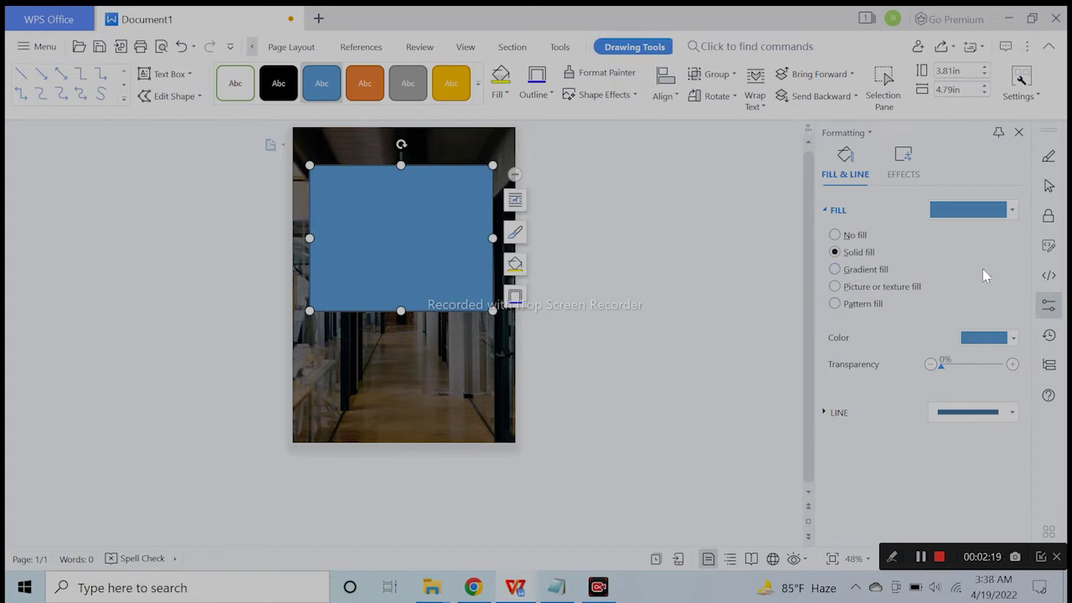
Fill the smaller rectangle near-black at 29% transparency.
left_click(981, 338)
left_click(933, 415)
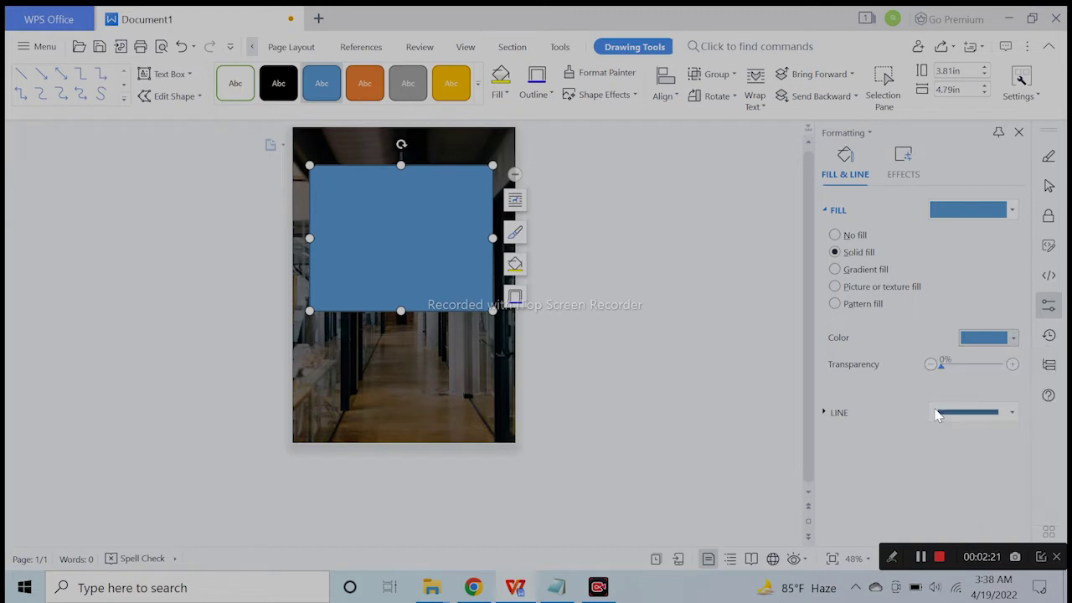
left_click(970, 345)
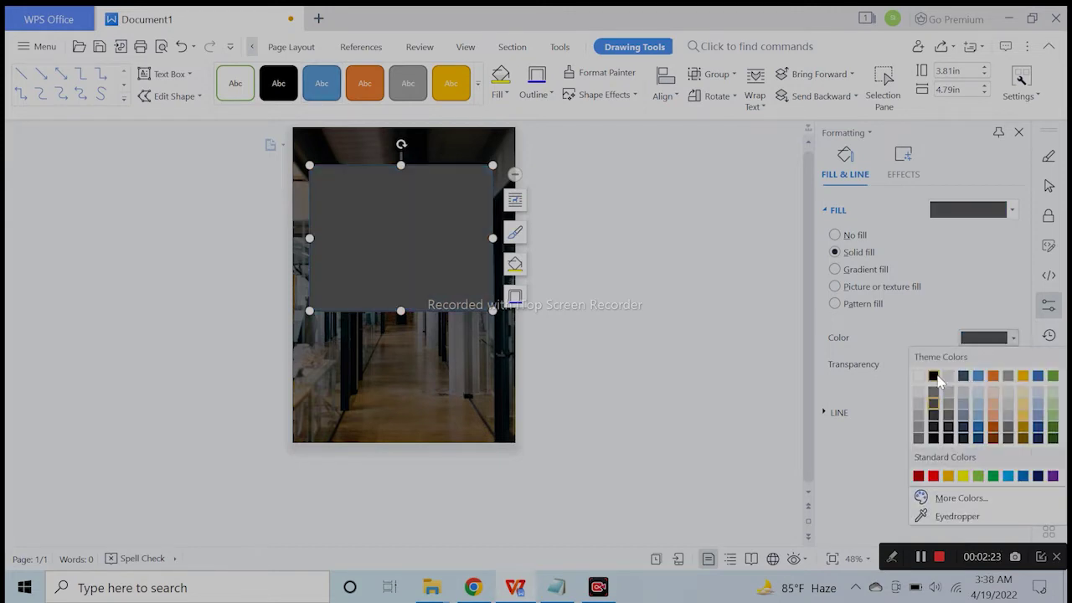
left_click(939, 441)
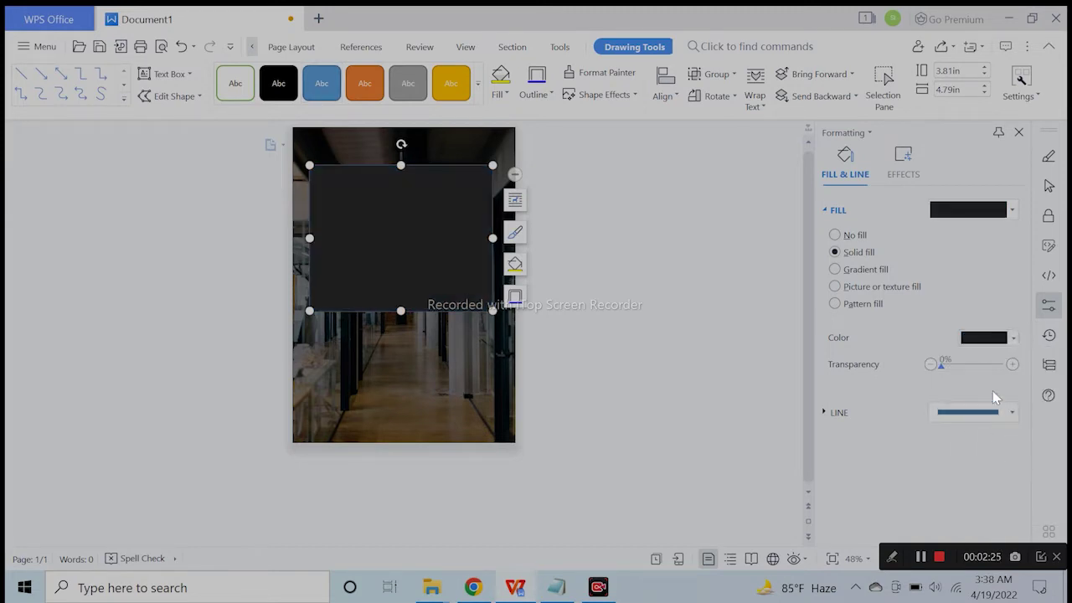
left_click(943, 366)
left_click(958, 366)
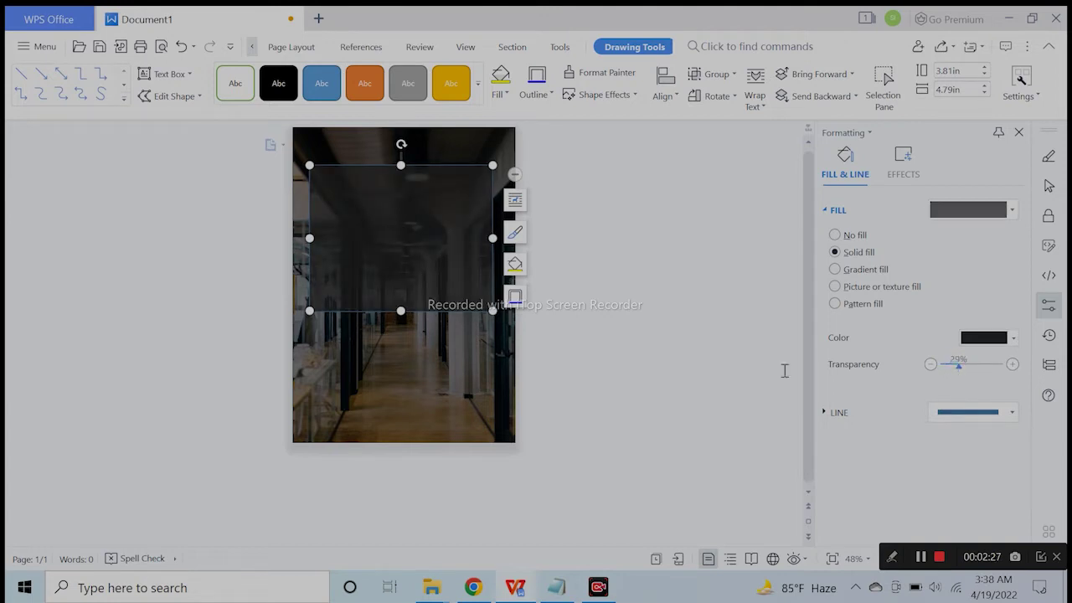
Pick Text Box from the Insert Shapes gallery.
left_click(291, 47)
left_click(239, 46)
left_click(279, 46)
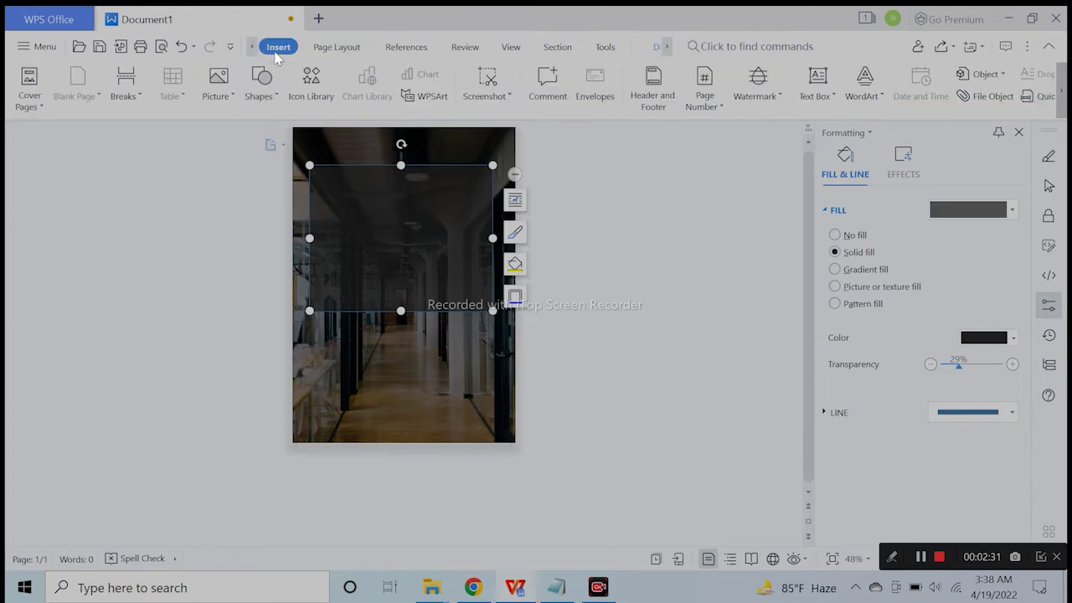
left_click(264, 98)
left_click(298, 151)
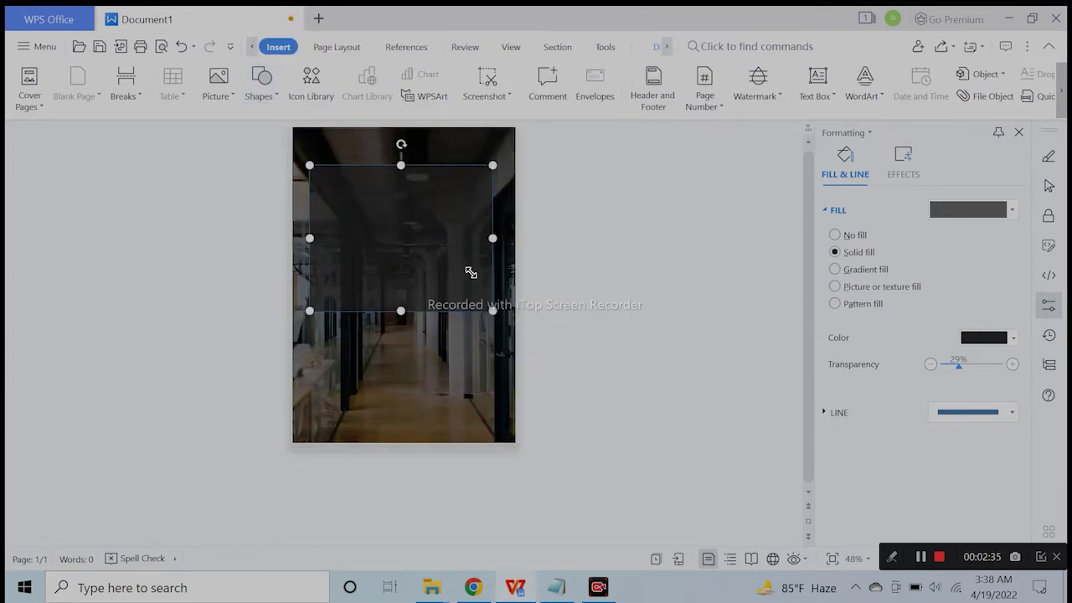
Draw a text box on the dark panel, type EVENT NAME, and set it to 28 pt.
left_click_drag(366, 247, 470, 271)
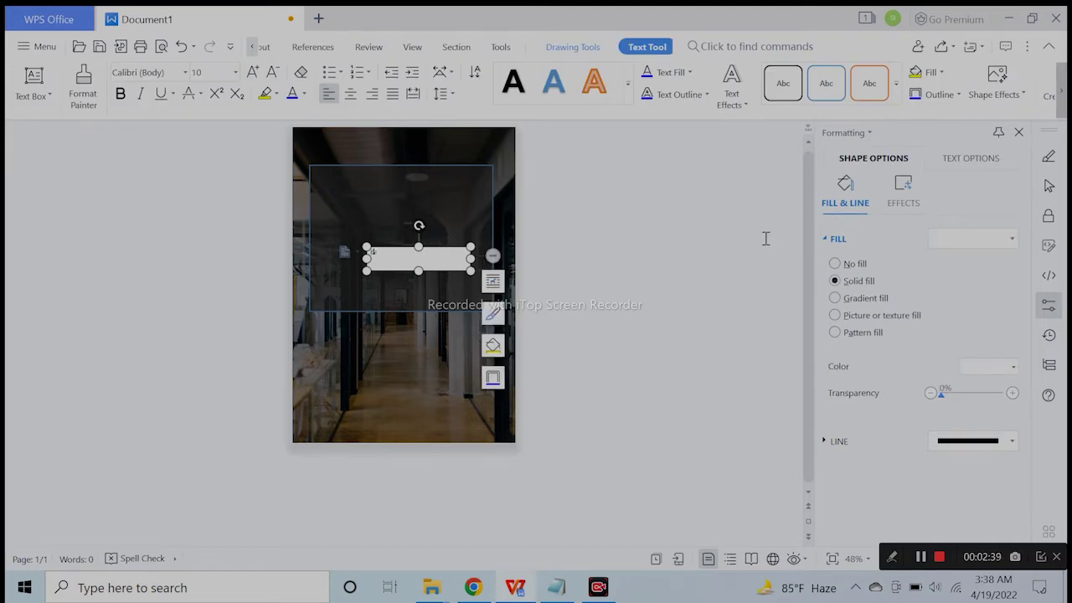
type("EVENT NAM")
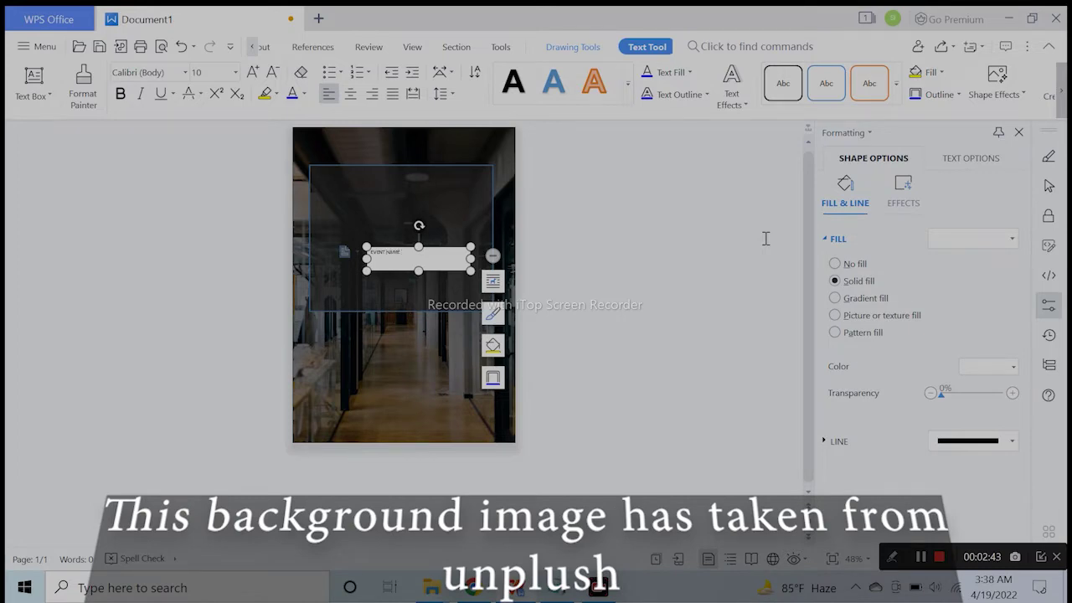
type("ERE")
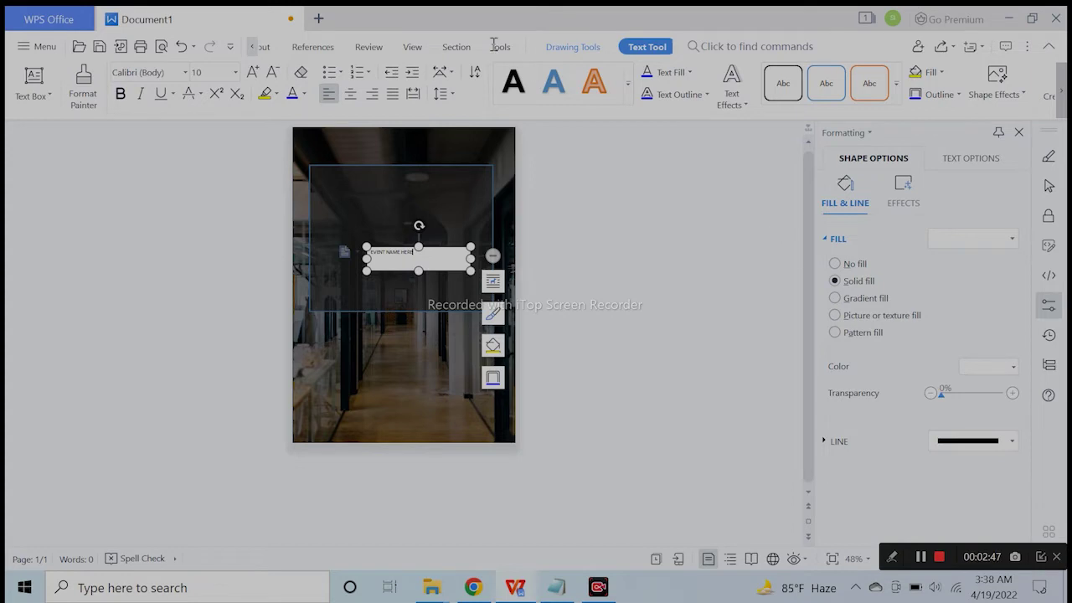
key("ctrl+a")
left_click(235, 73)
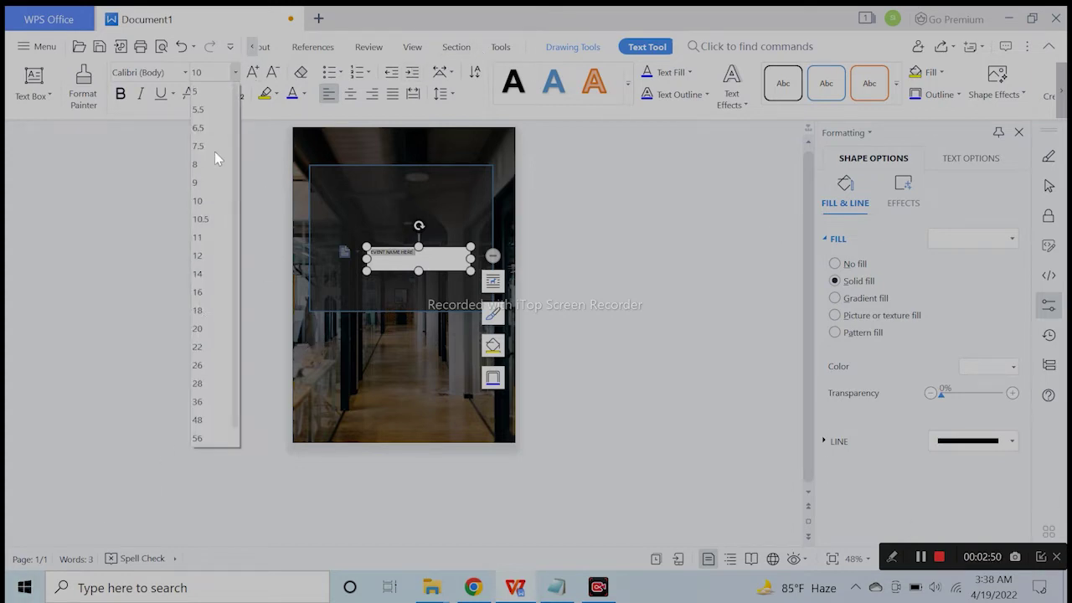
left_click(205, 382)
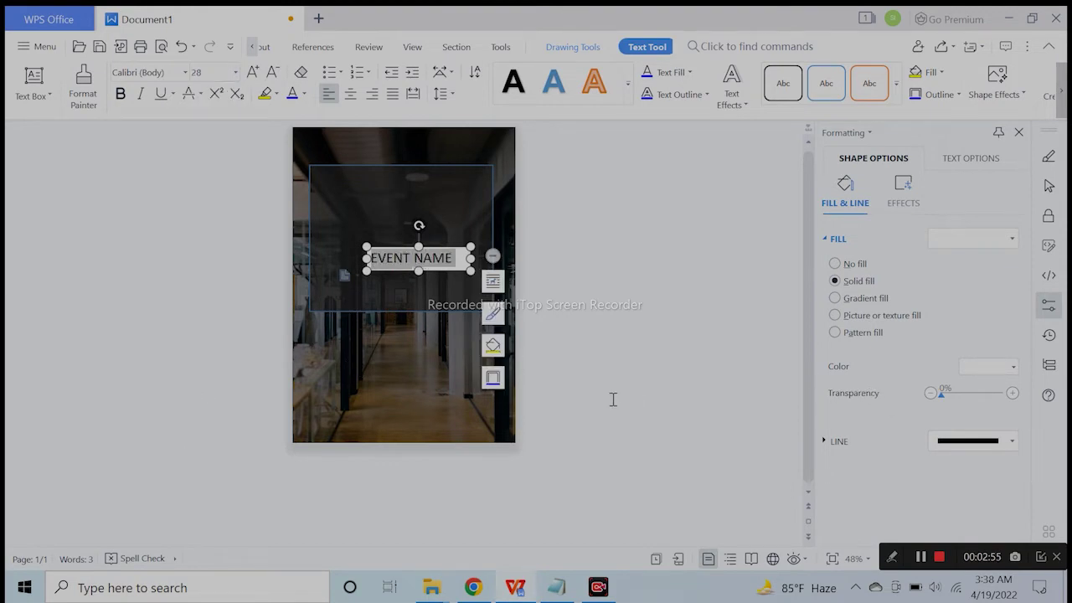
scroll(578, 444, "up", 1)
scroll(578, 444, "up", 2)
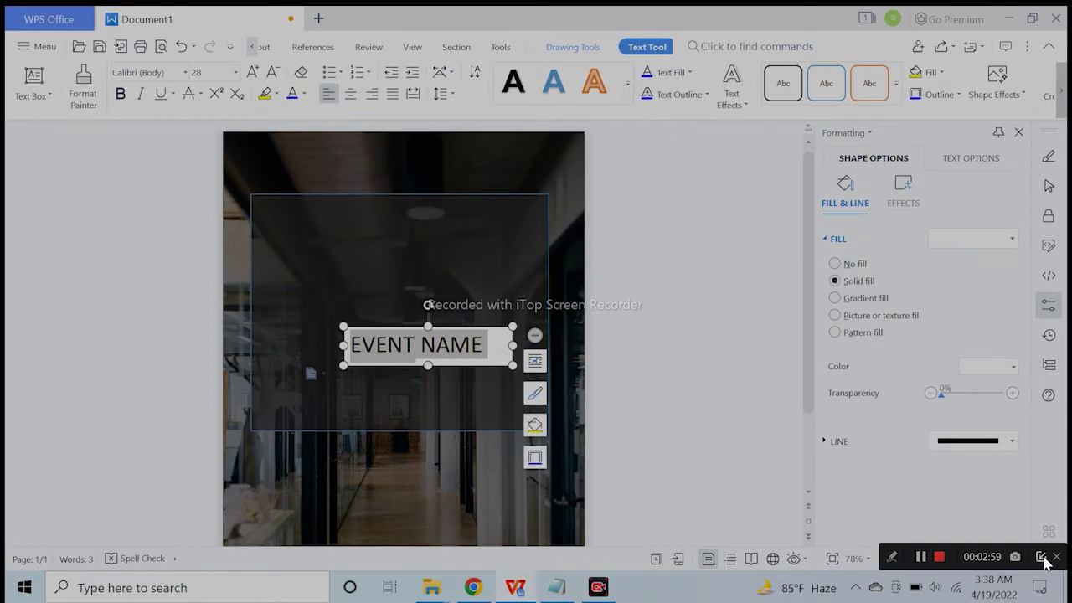
scroll(501, 484, "up", 3)
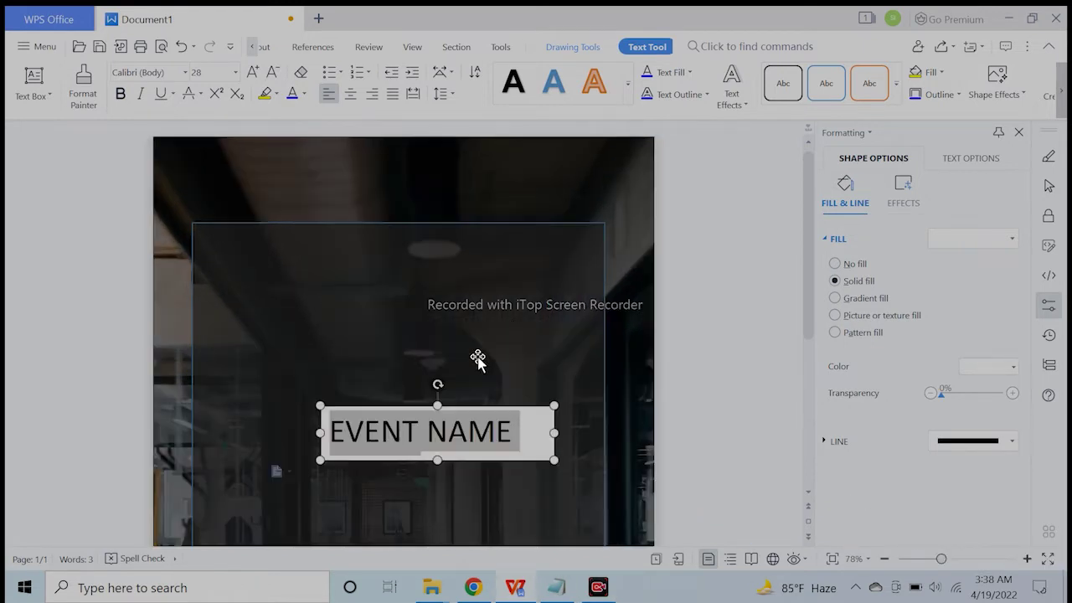
Move and widen the title text box near the top of the panel.
left_click_drag(481, 410, 396, 291)
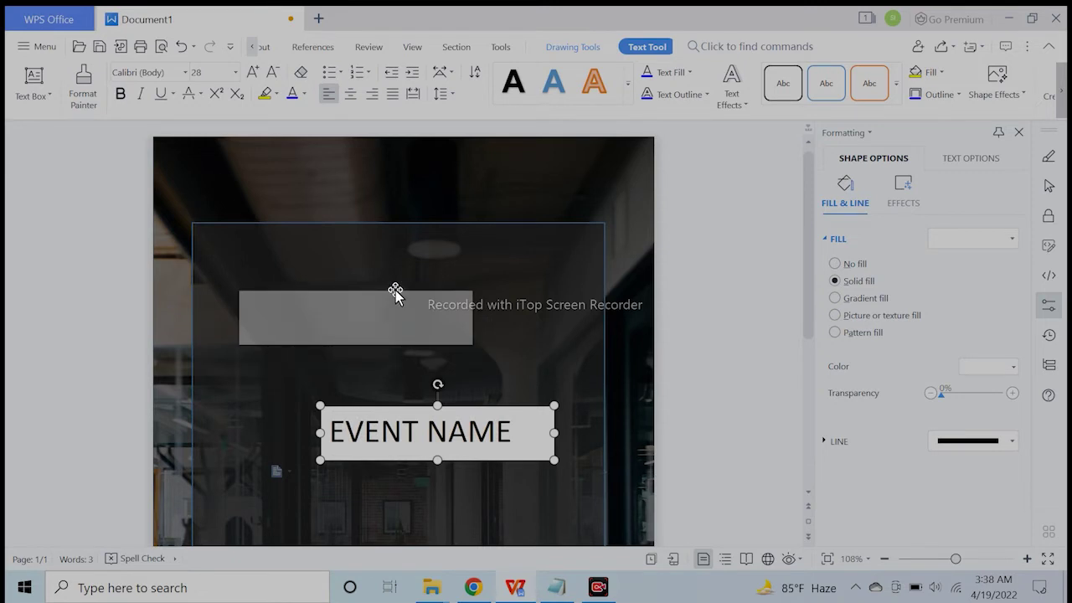
left_click_drag(470, 341, 494, 411)
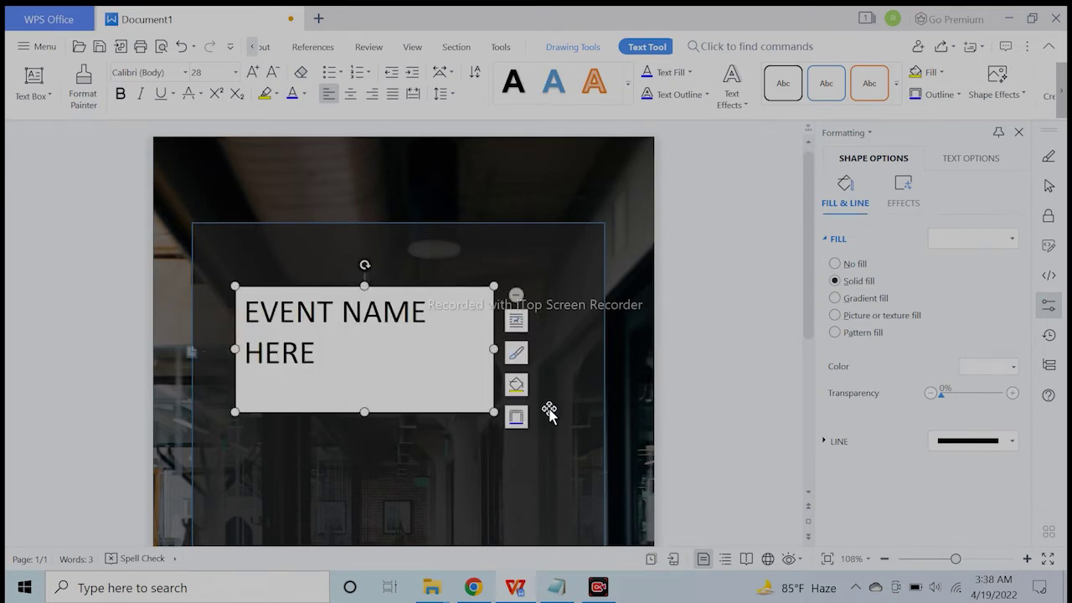
scroll(452, 349, "down", 2)
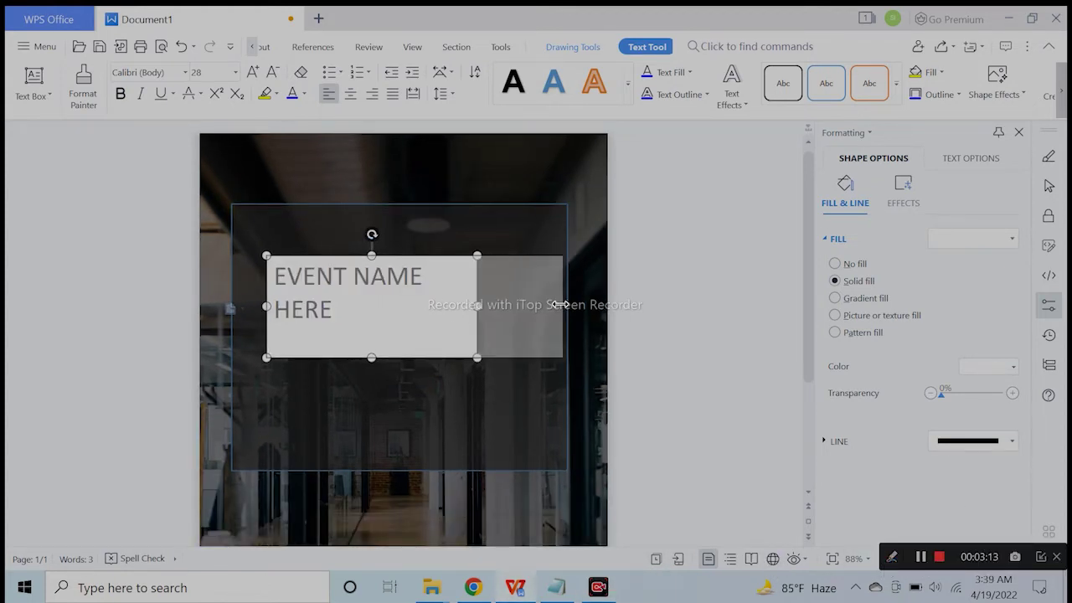
left_click_drag(475, 305, 563, 305)
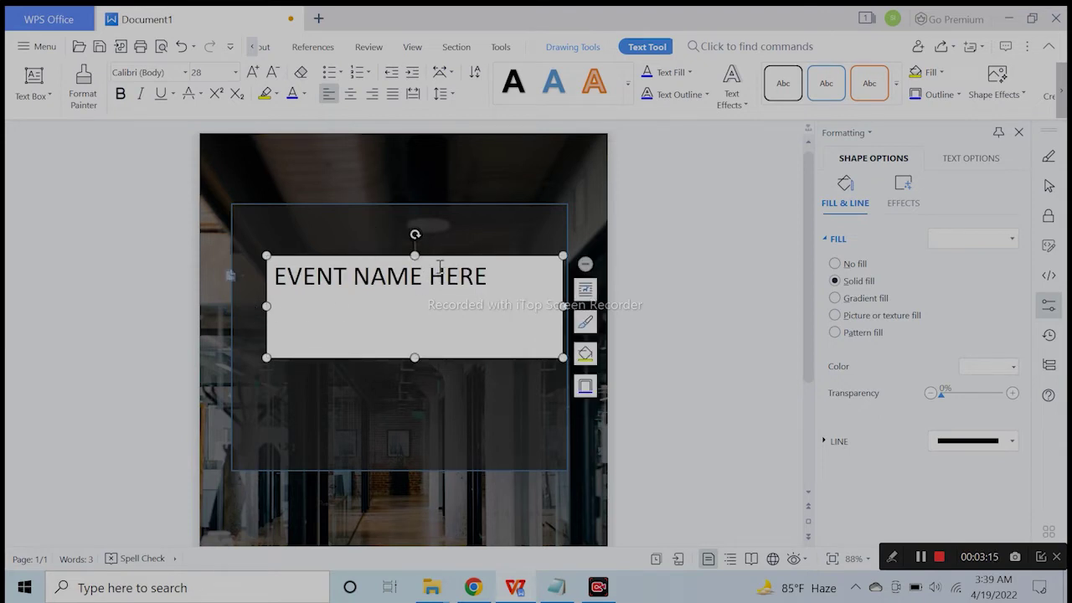
left_click_drag(443, 260, 424, 258)
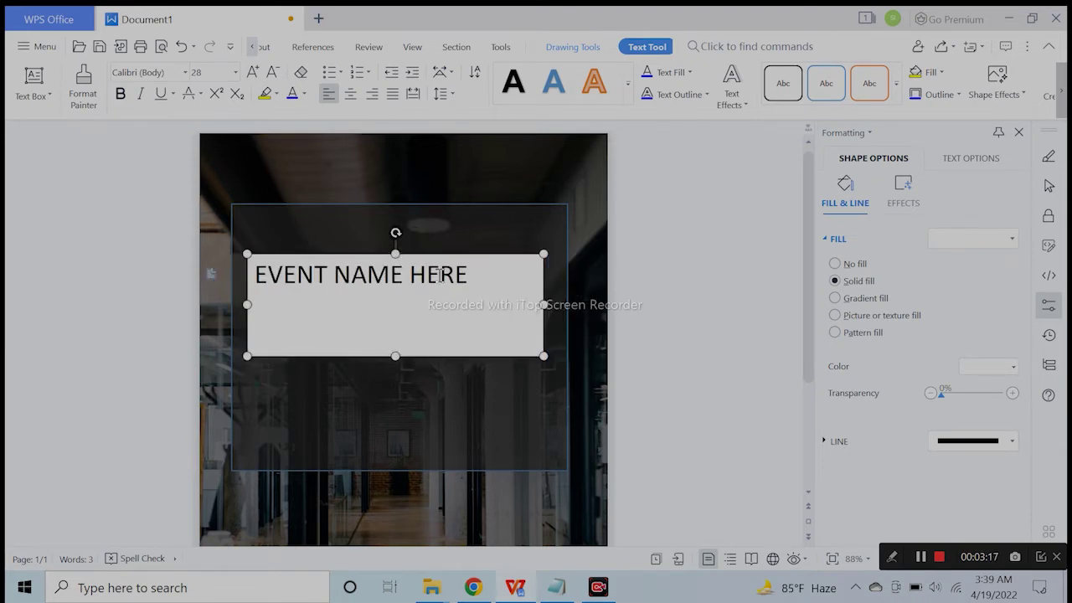
Raise the title text to 48 pt and enlarge its box so HERE shows fully.
left_click_drag(263, 264, 484, 276)
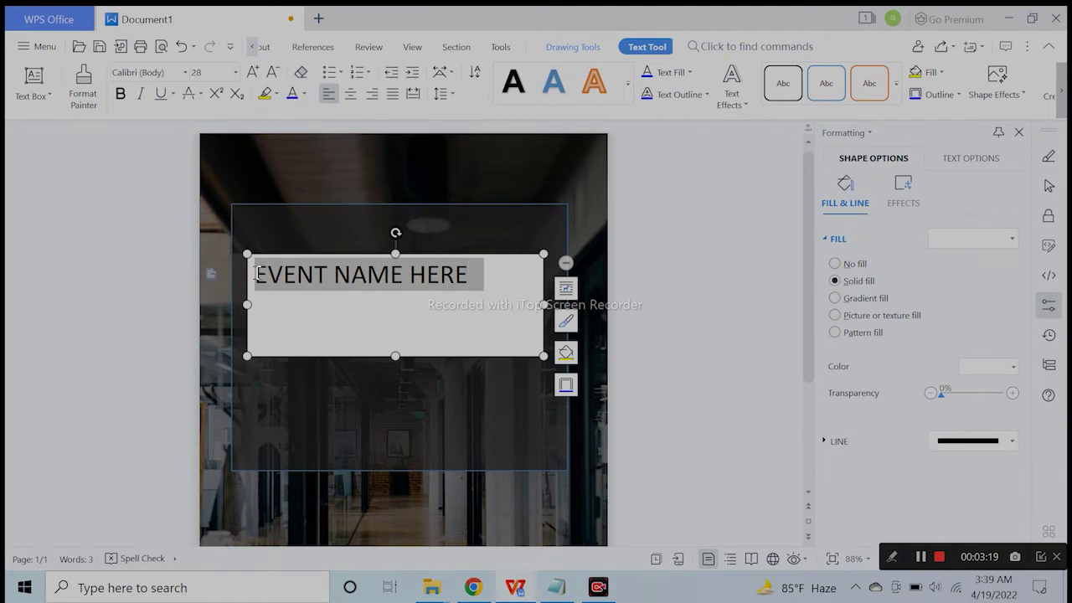
left_click(253, 72)
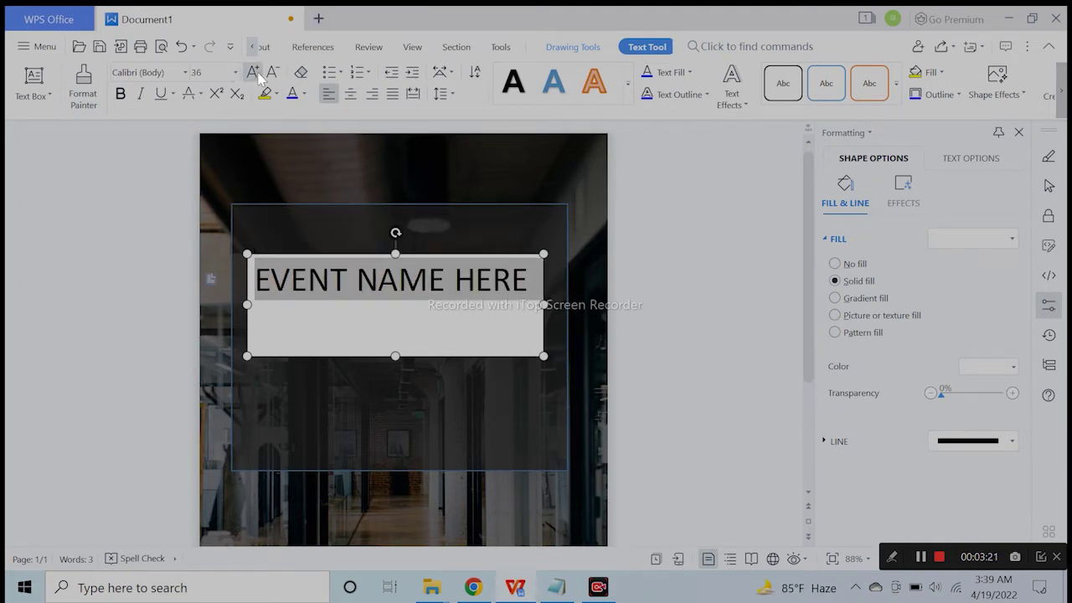
left_click(253, 72)
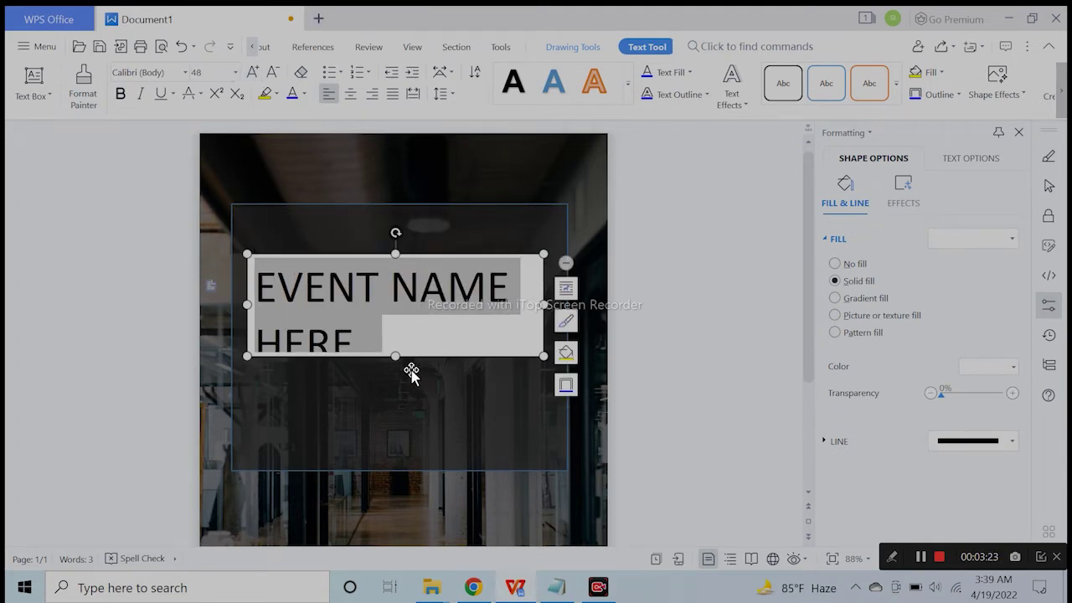
left_click_drag(396, 364, 409, 373)
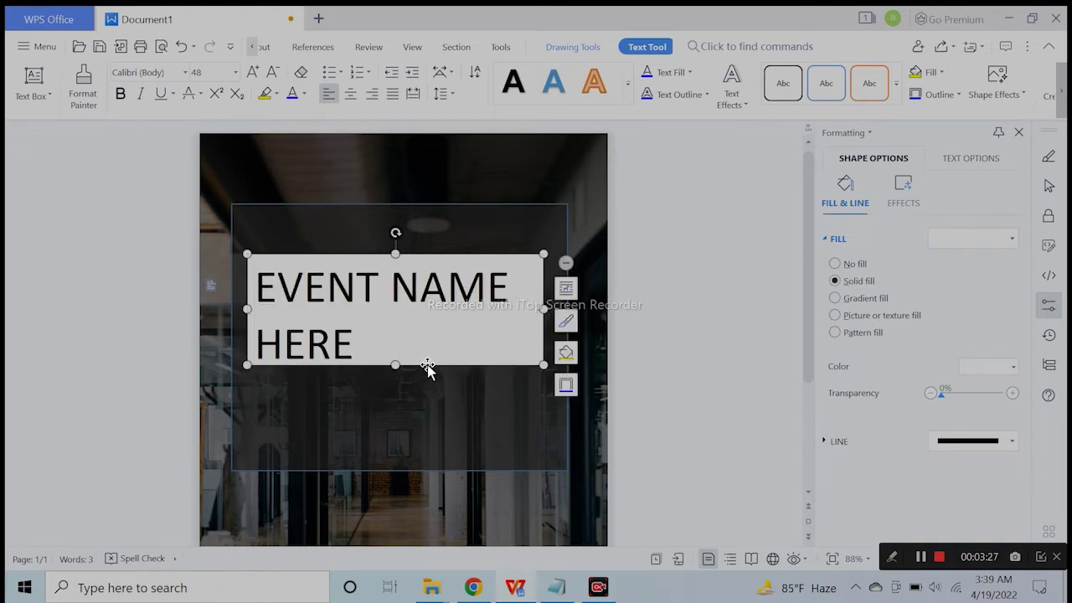
left_click_drag(427, 366, 438, 417)
key("ctrl+a")
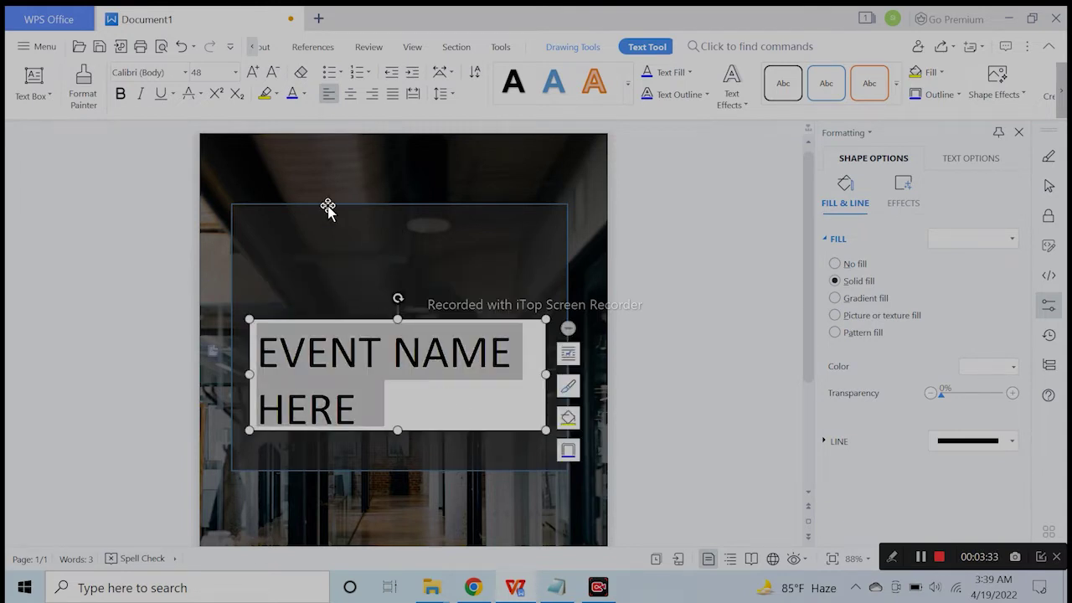
left_click(193, 46)
left_click(181, 46)
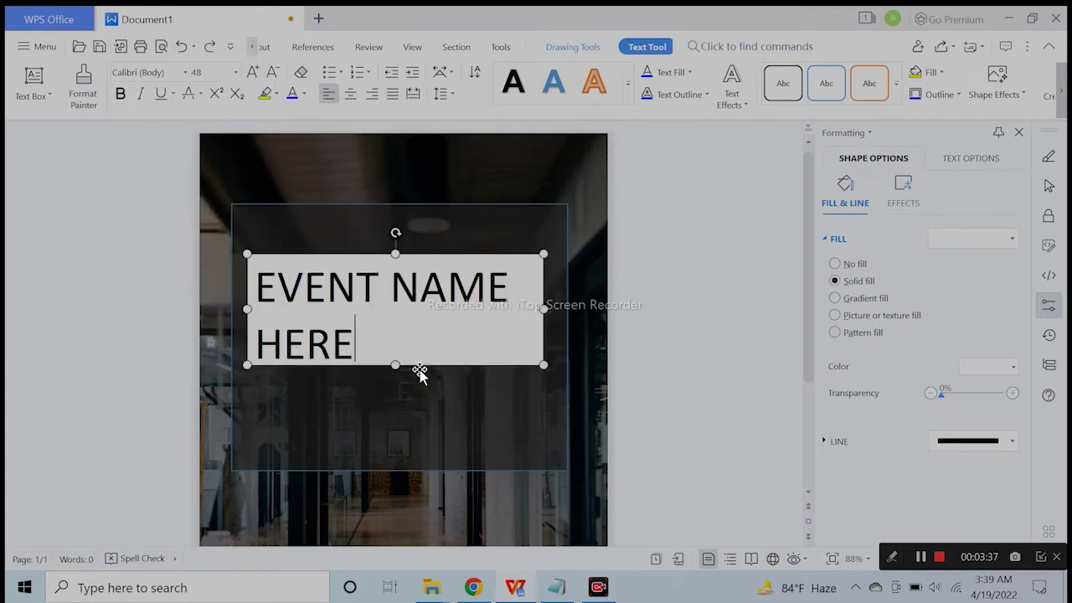
Copy the title box lower down and replace its text with SUB HEADING / ABOUT EVENT.
left_click_drag(420, 366, 423, 435)
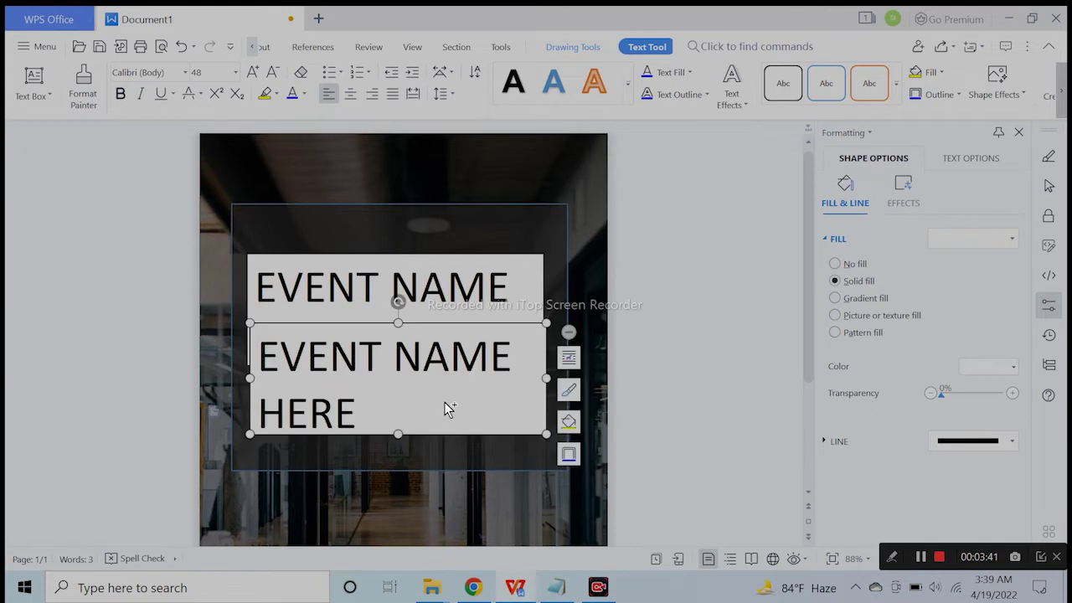
key("ctrl+a")
key("BackSpace")
type("S")
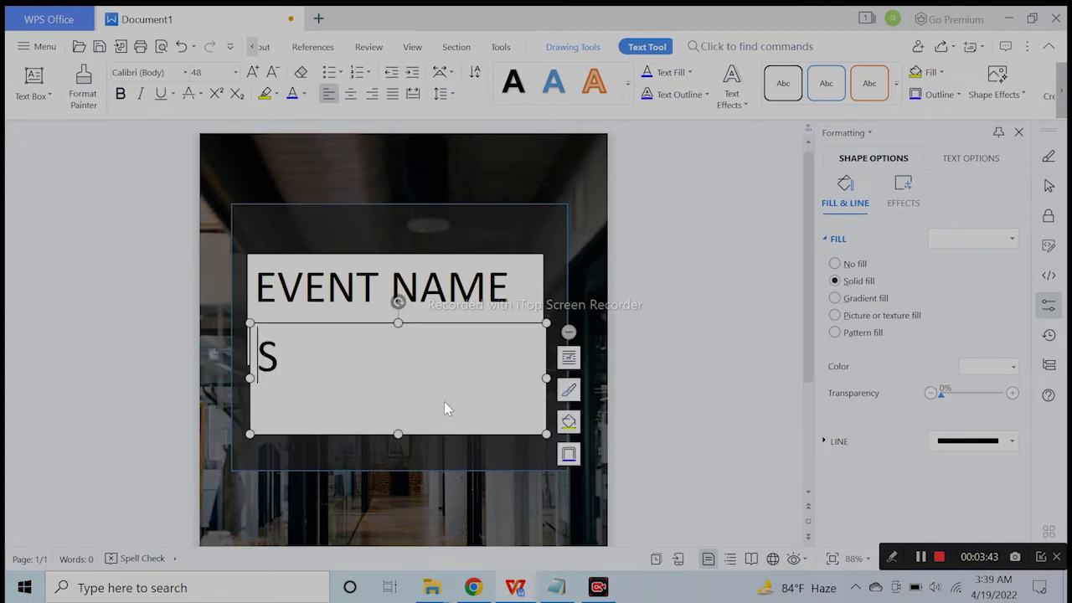
type("UB HE")
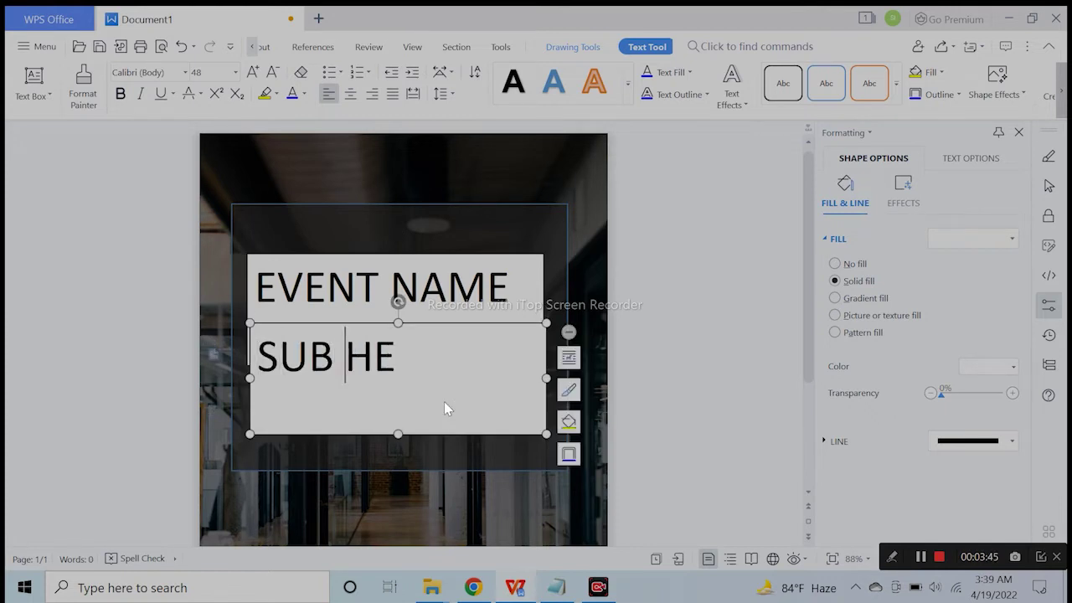
type("ADING")
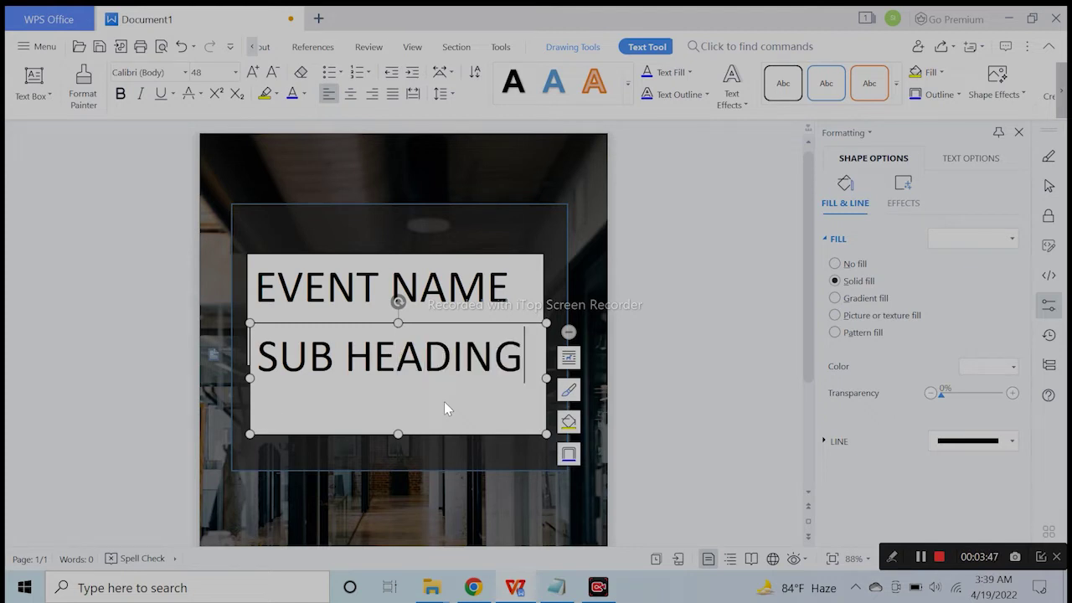
key("Return")
type("ABOUT E")
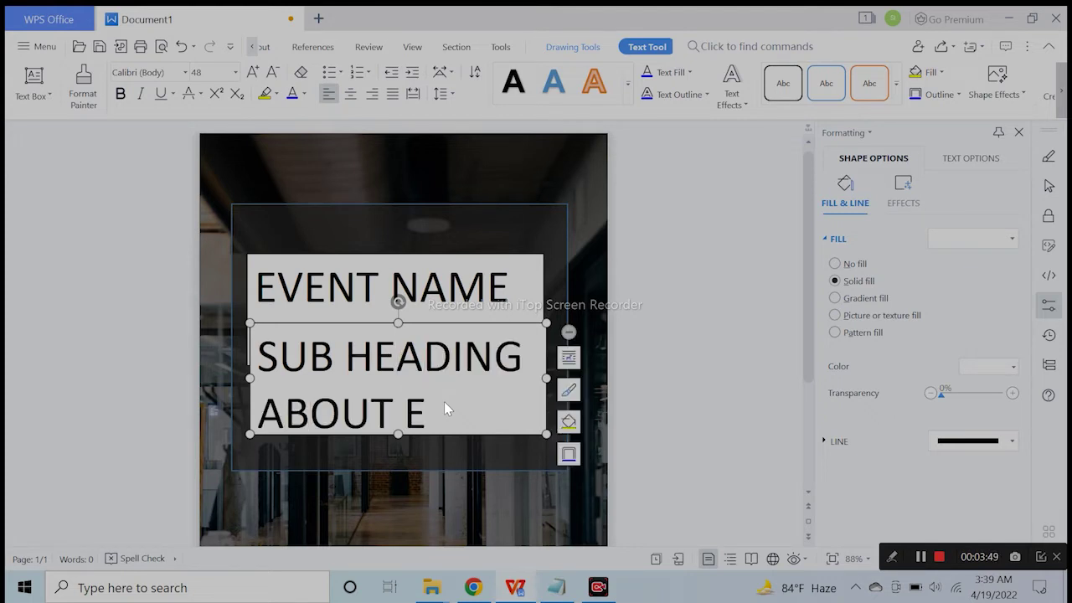
type("VENT")
Set the subheading to size 14, shorten its box, and place it just below the title.
key("ctrl+a")
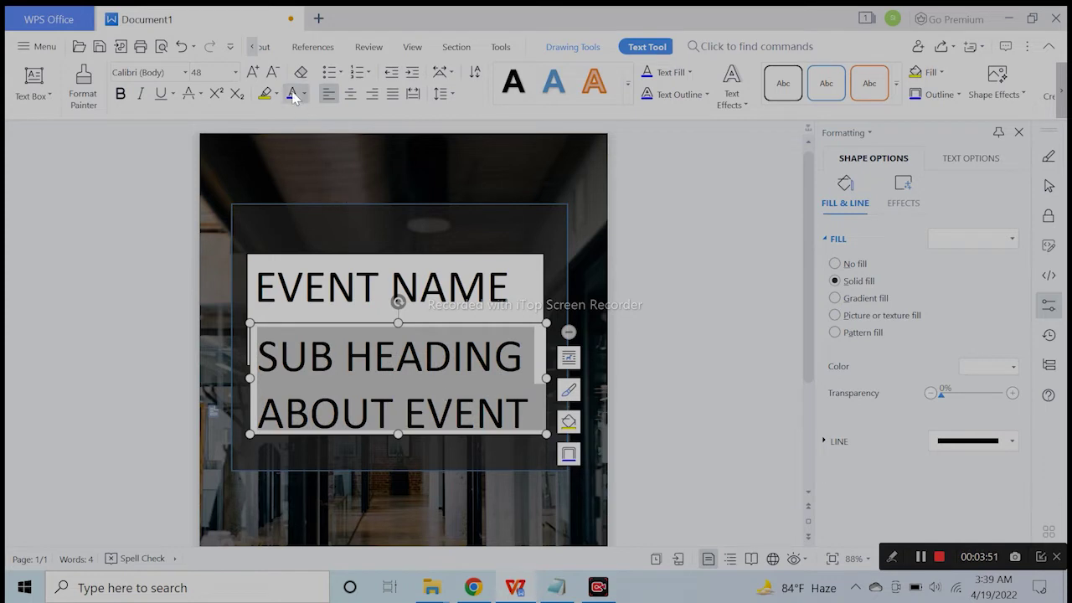
left_click(235, 73)
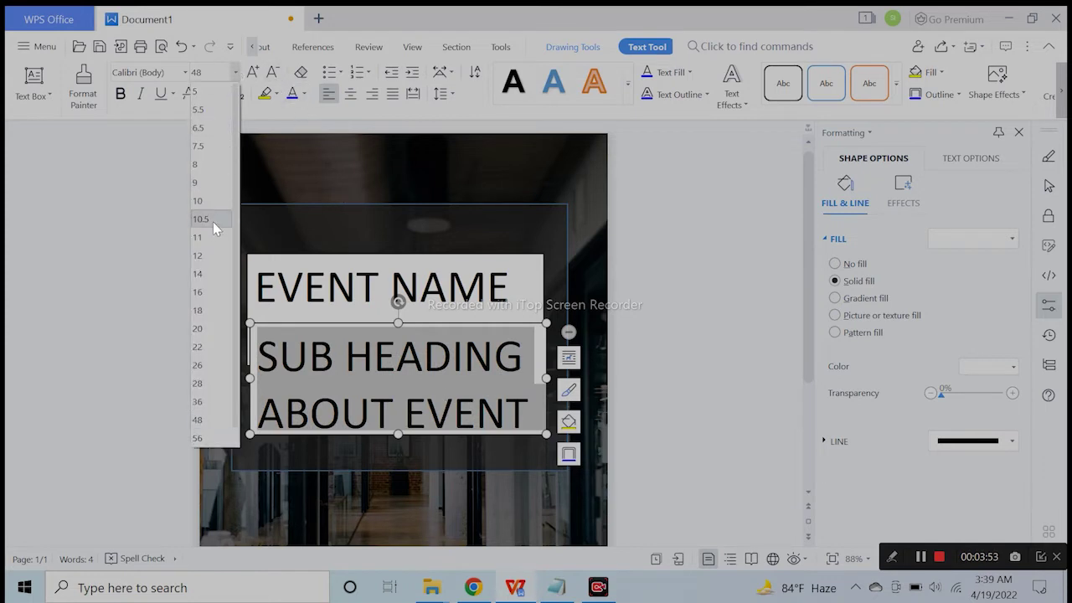
left_click(202, 273)
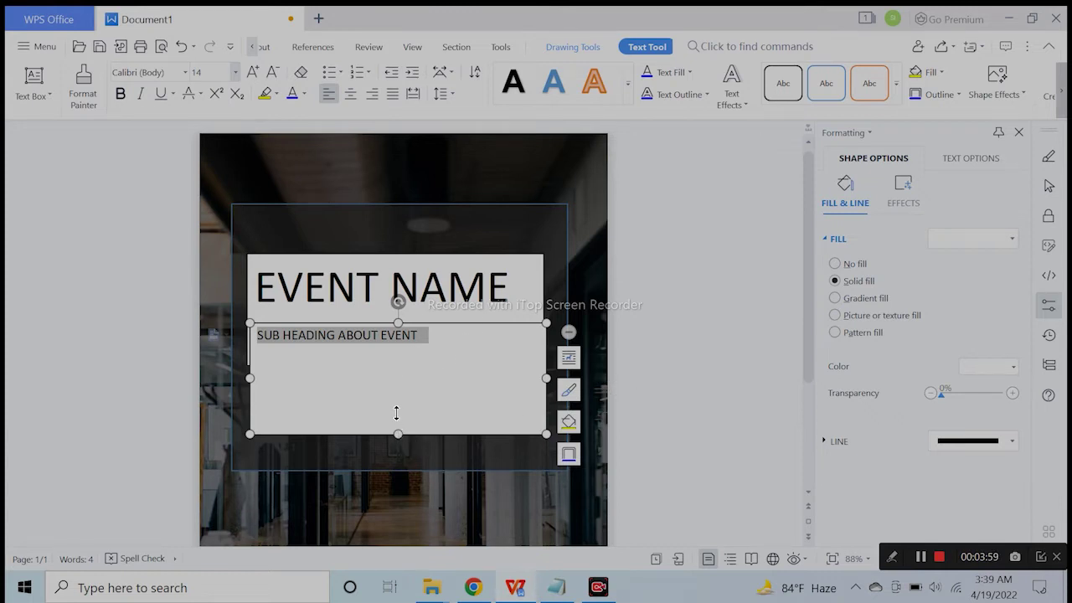
left_click_drag(397, 394, 398, 369)
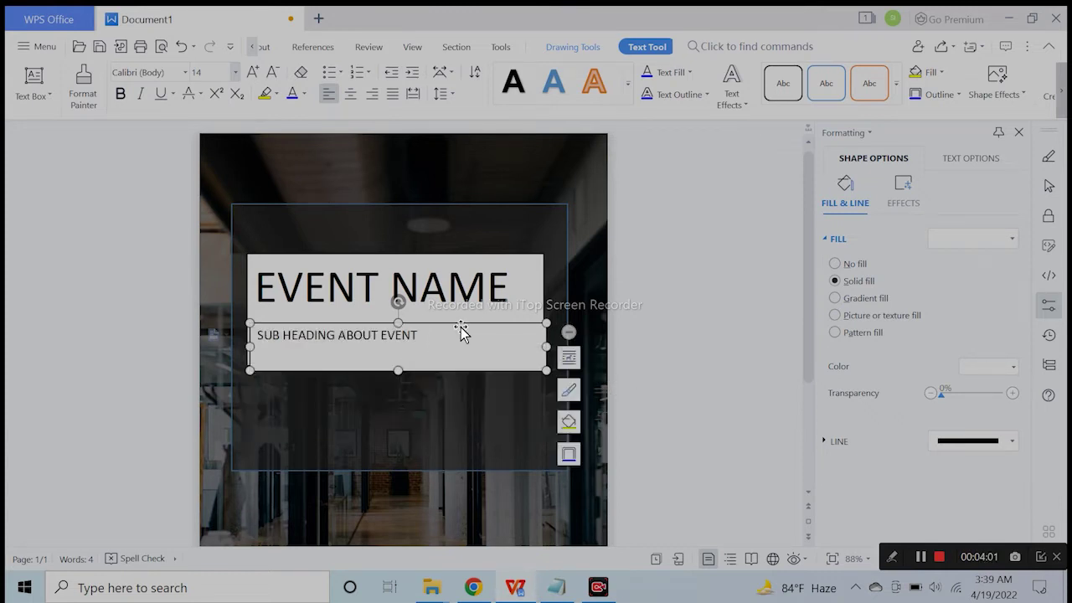
left_click_drag(461, 332, 466, 365)
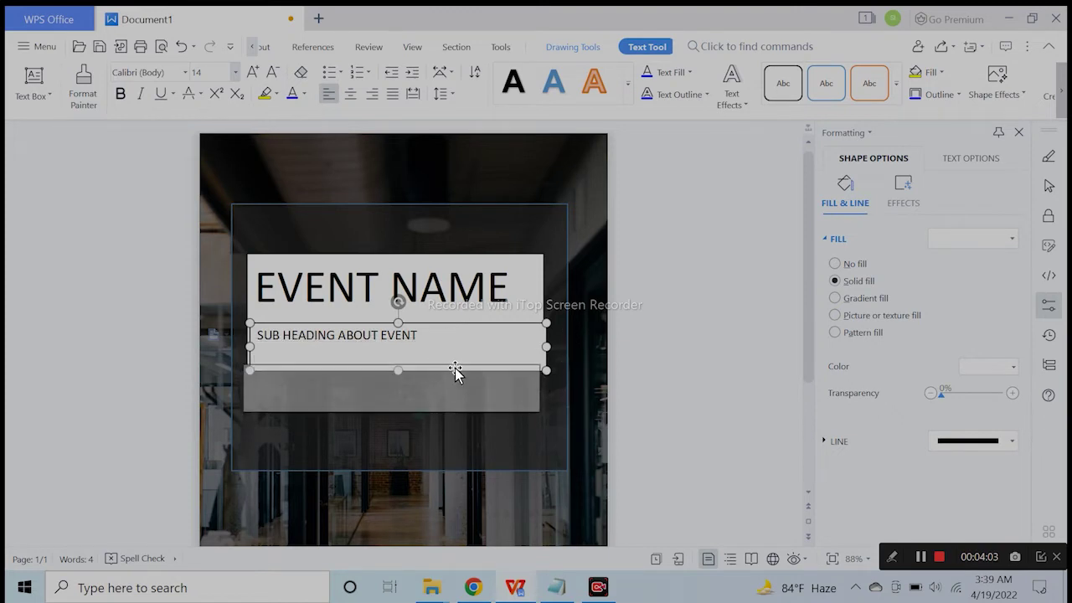
left_click_drag(466, 366, 472, 371)
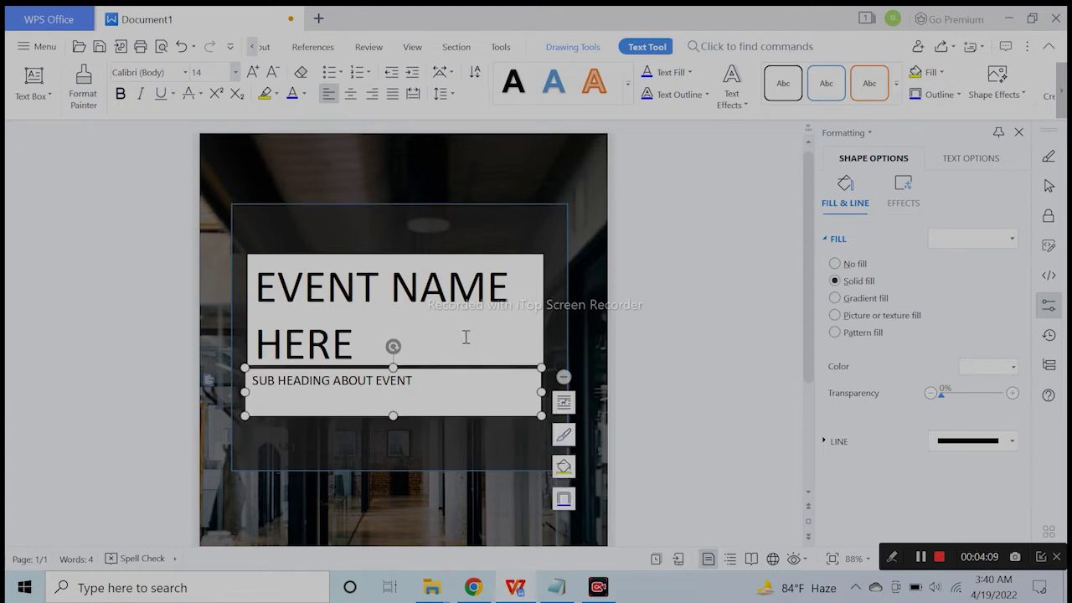
Remove the title box's fill and make its text bold white.
left_click(484, 348)
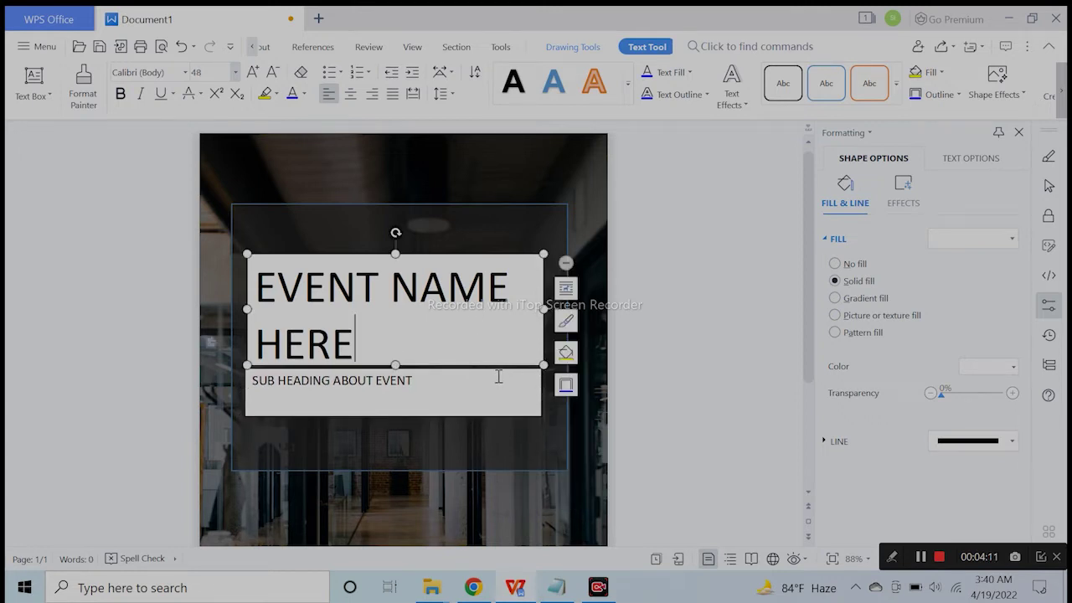
left_click(499, 377)
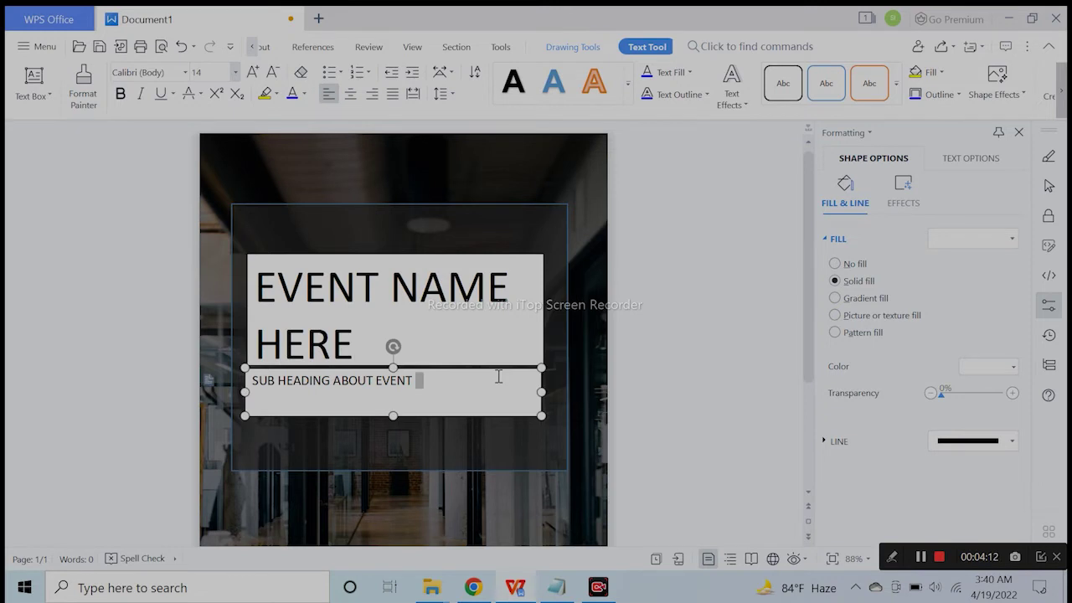
left_click(528, 256)
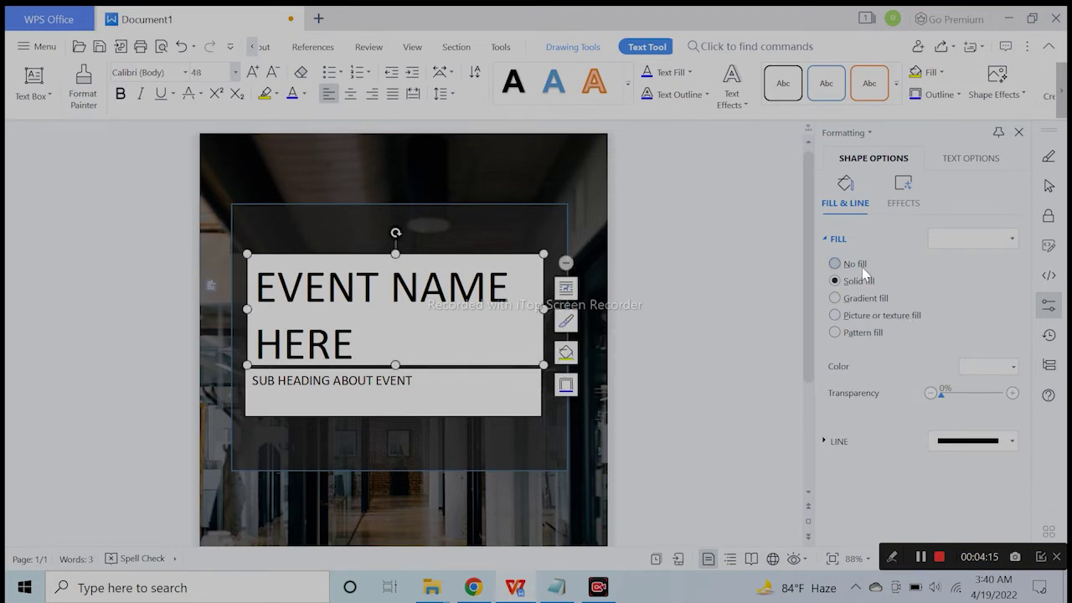
left_click(834, 263)
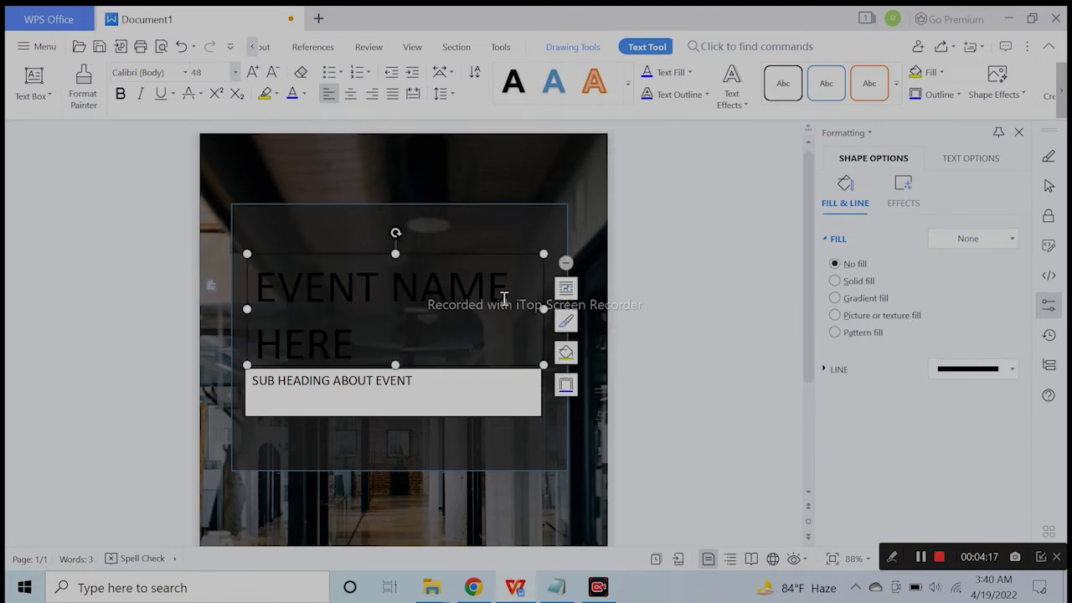
left_click(303, 95)
left_click(293, 151)
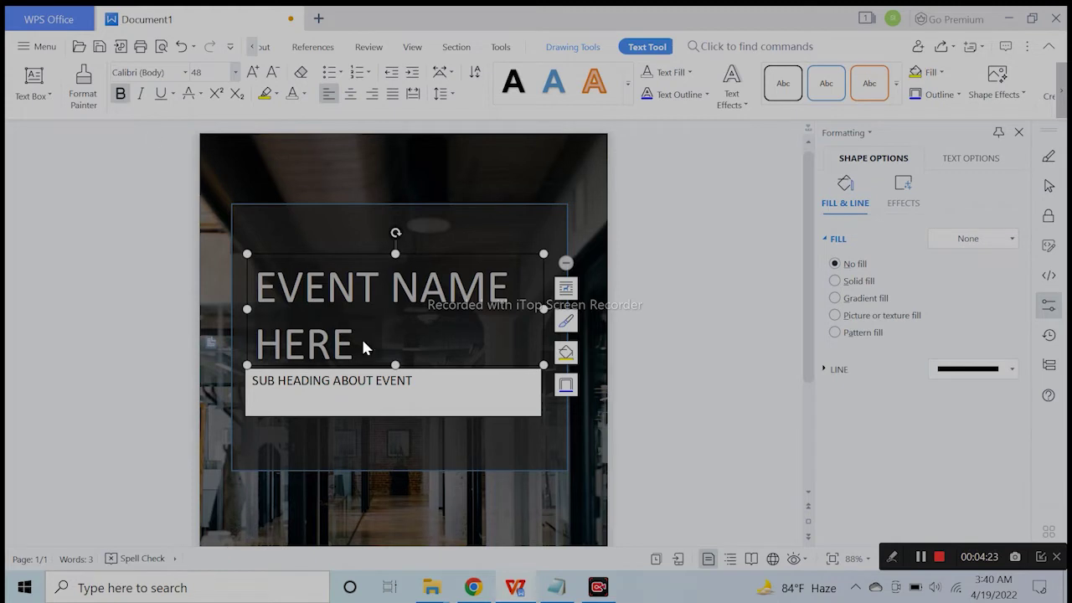
left_click(468, 370)
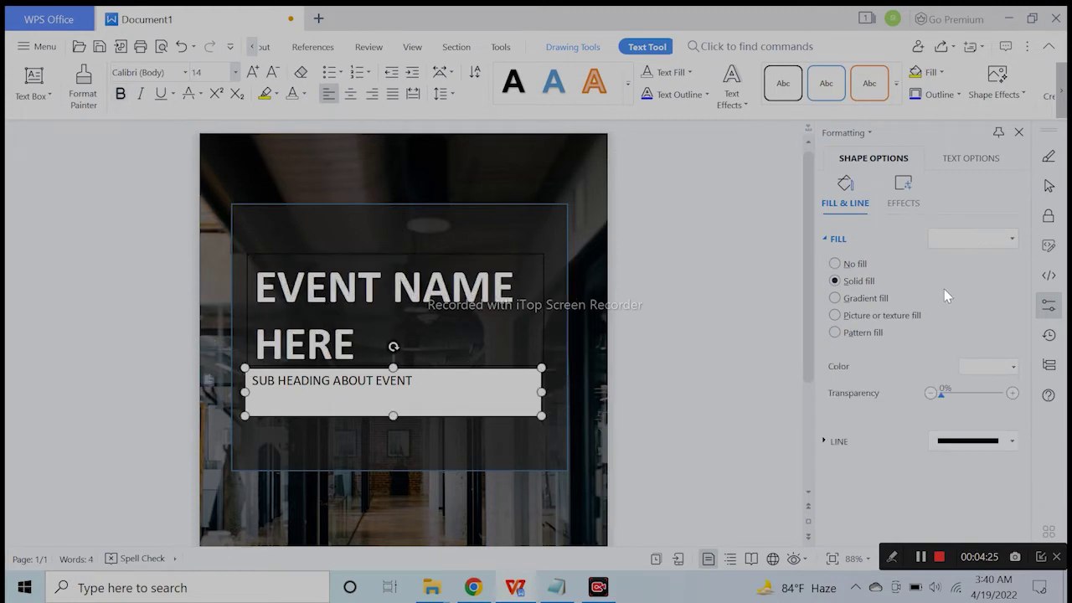
Give the subheading box no fill with bold white text, then select the whole title text.
left_click(848, 264)
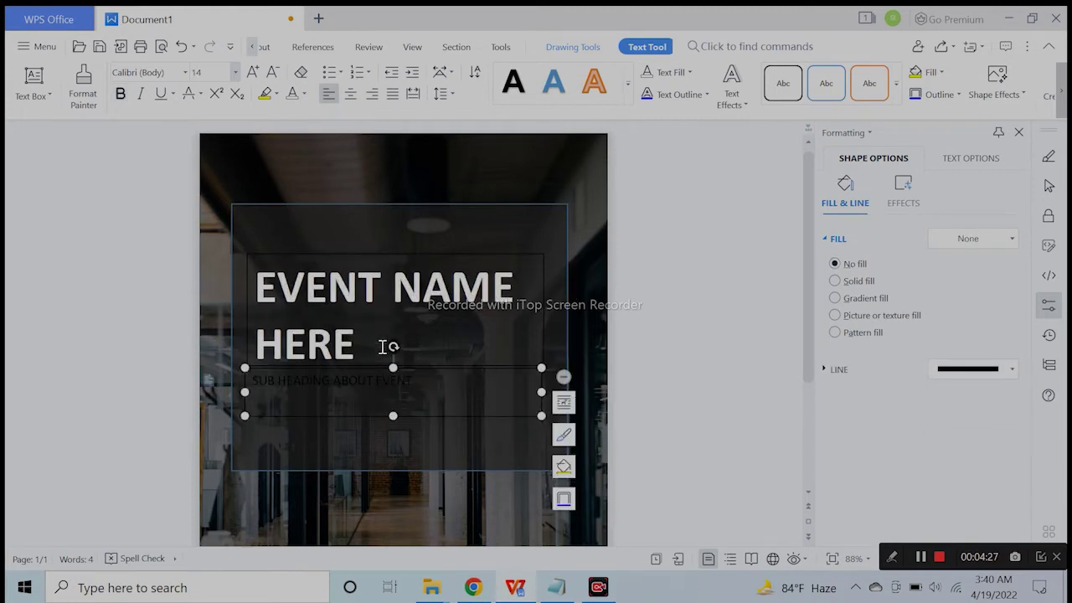
left_click(292, 93)
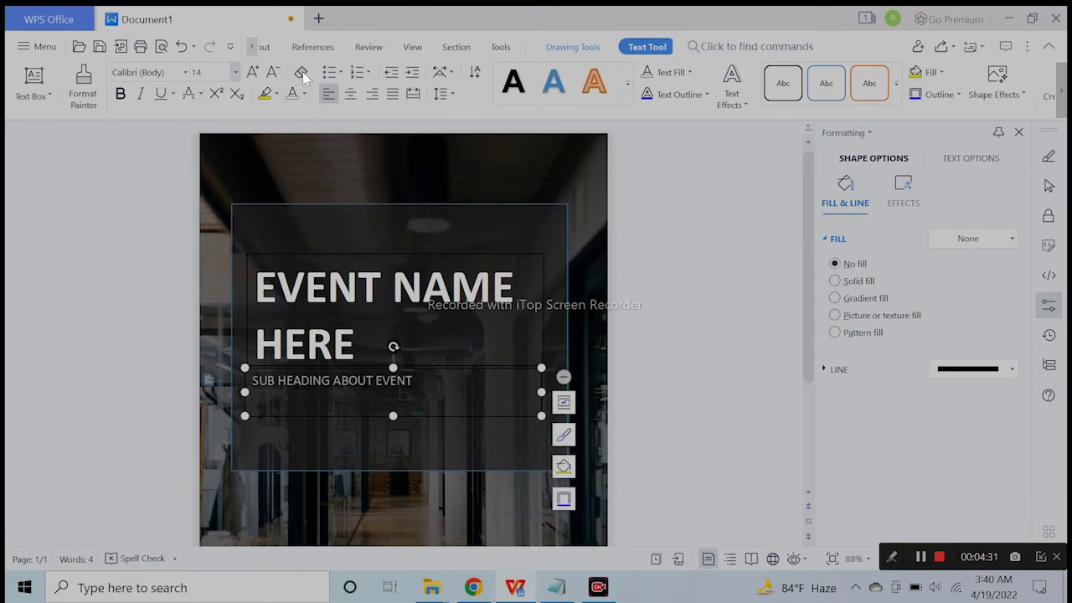
left_click(120, 93)
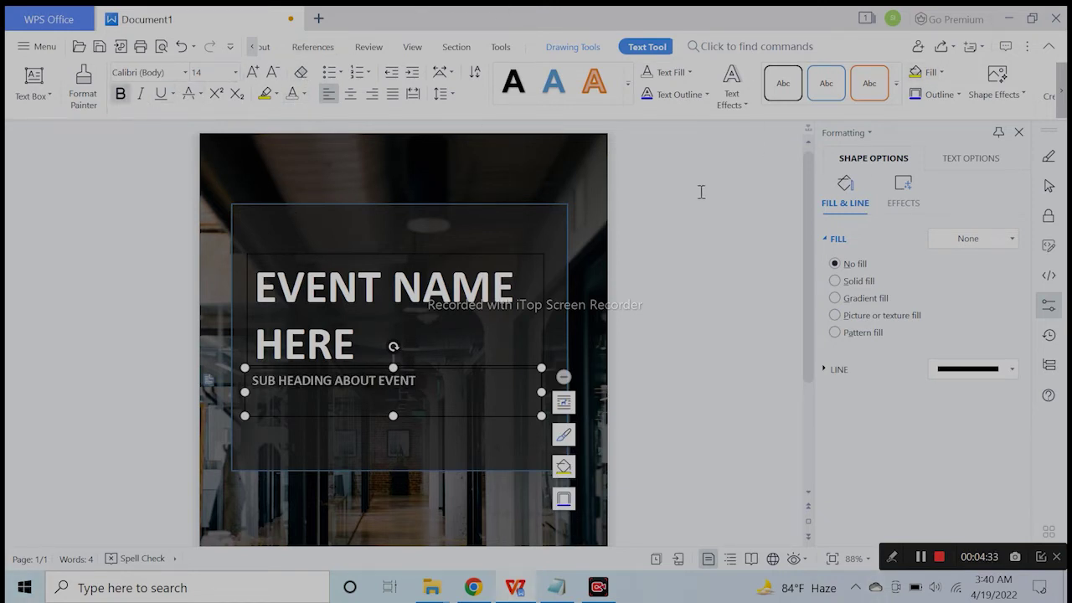
left_click(392, 303)
triple_click(372, 325)
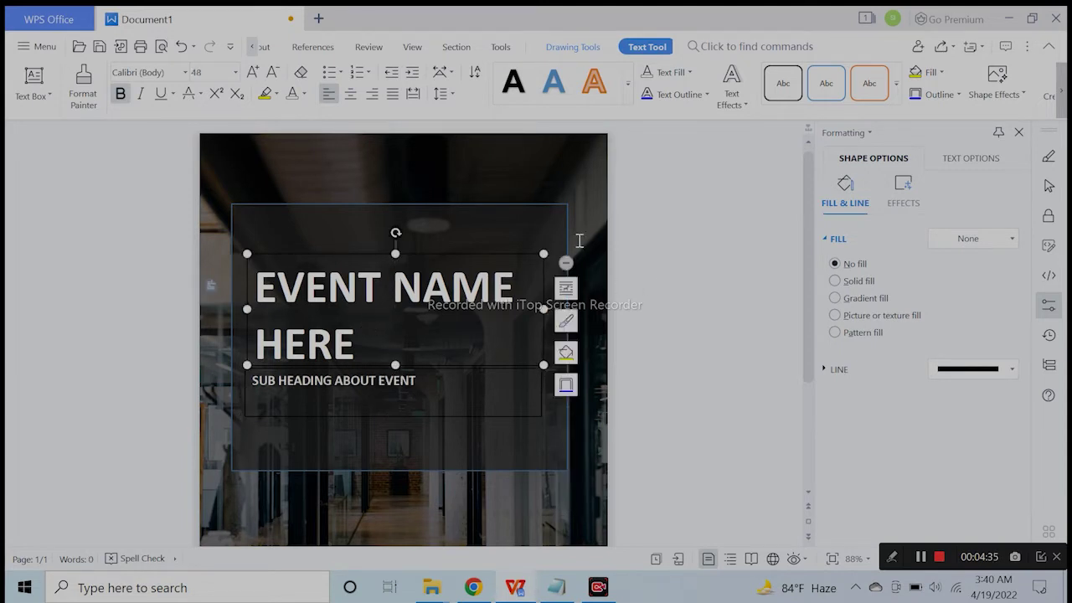
Set the title font to Times New Roman and widen its box so NAME HERE fits one line.
left_click(187, 78)
key("BackSpace")
left_click(187, 77)
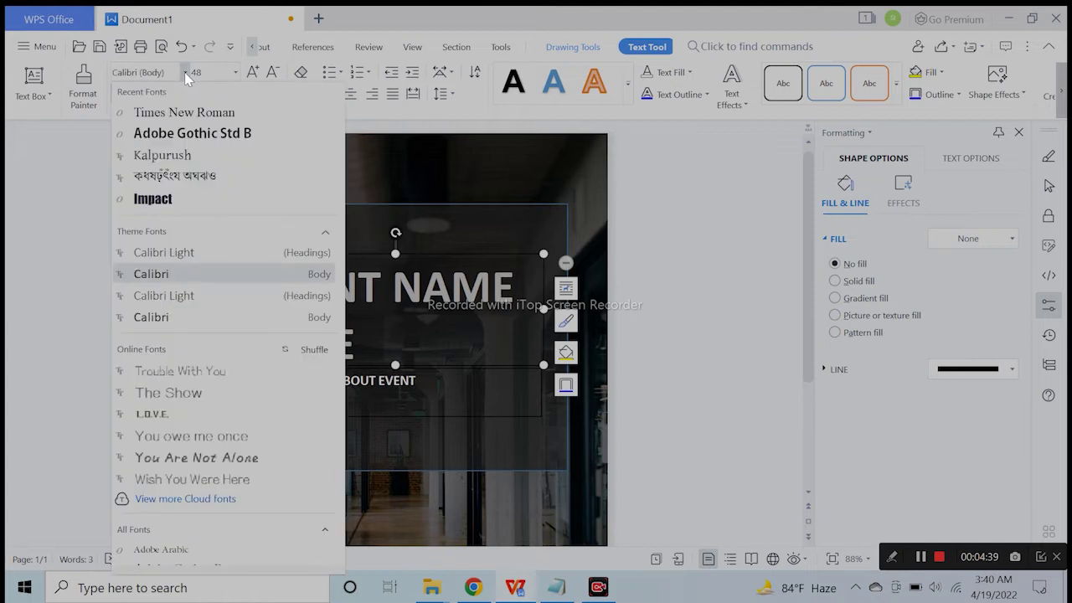
left_click(179, 114)
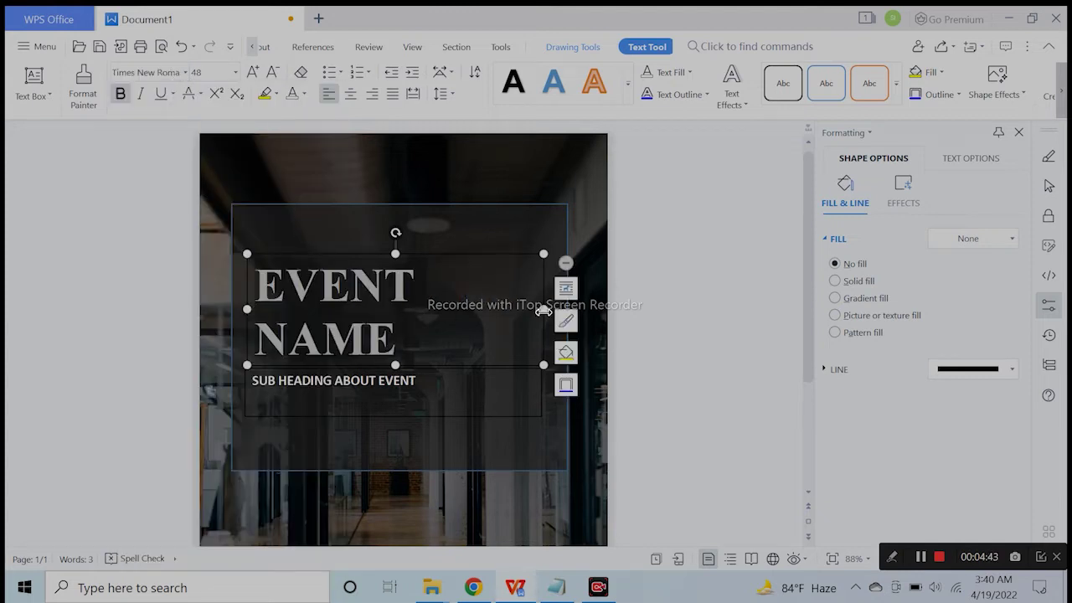
left_click_drag(545, 310, 554, 309)
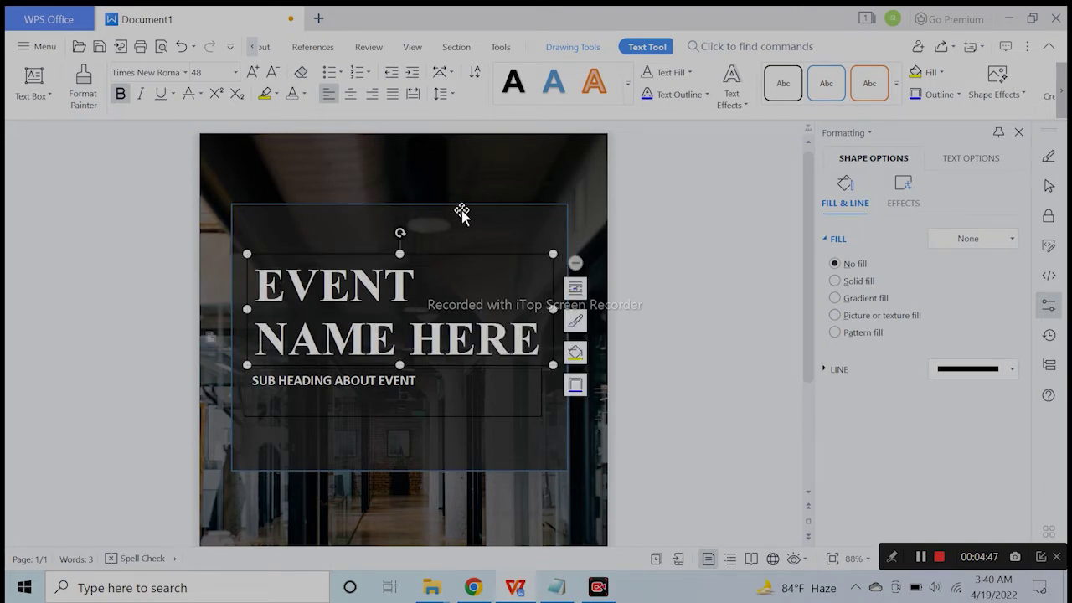
left_click(439, 468)
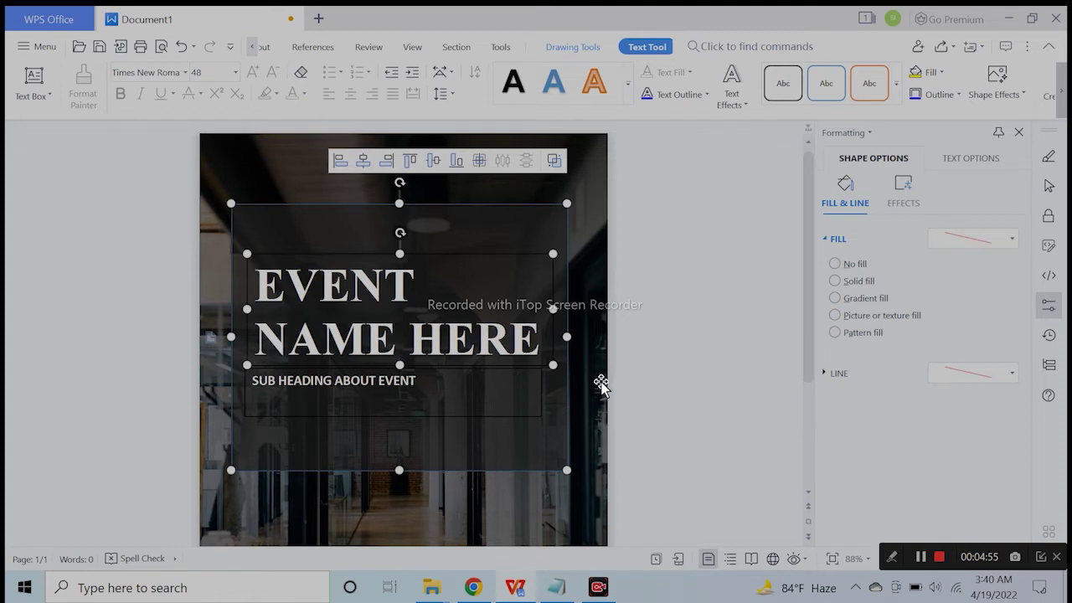
Give the dark title panel a 3.75 pt white border in place of the thin blue one.
left_click(600, 383)
left_click(543, 213)
left_click(545, 210)
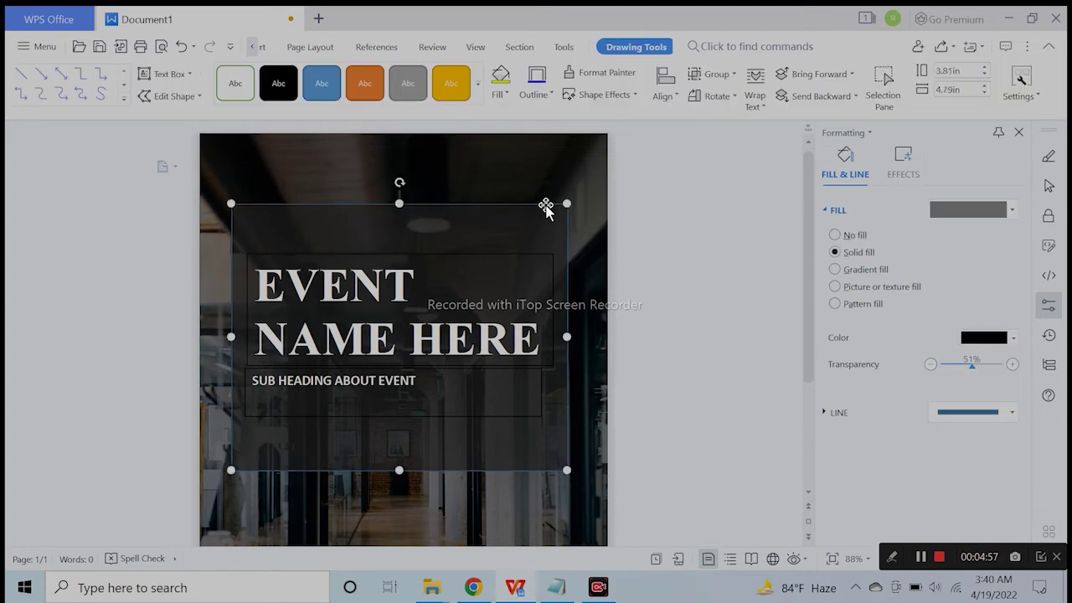
left_click(839, 413)
scroll(878, 412, "down", 2)
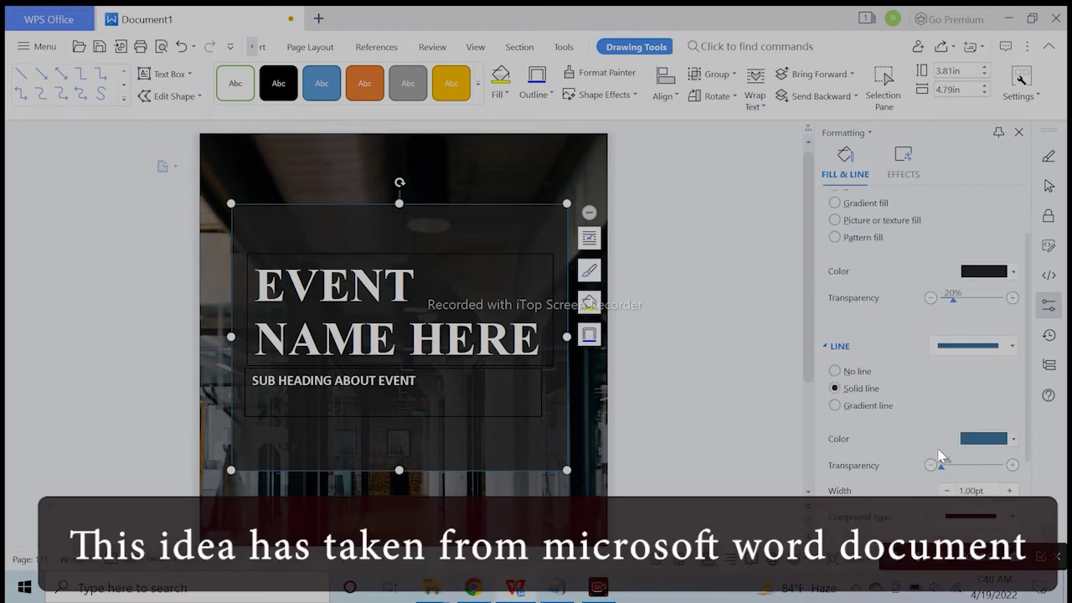
scroll(993, 462, "down", 1)
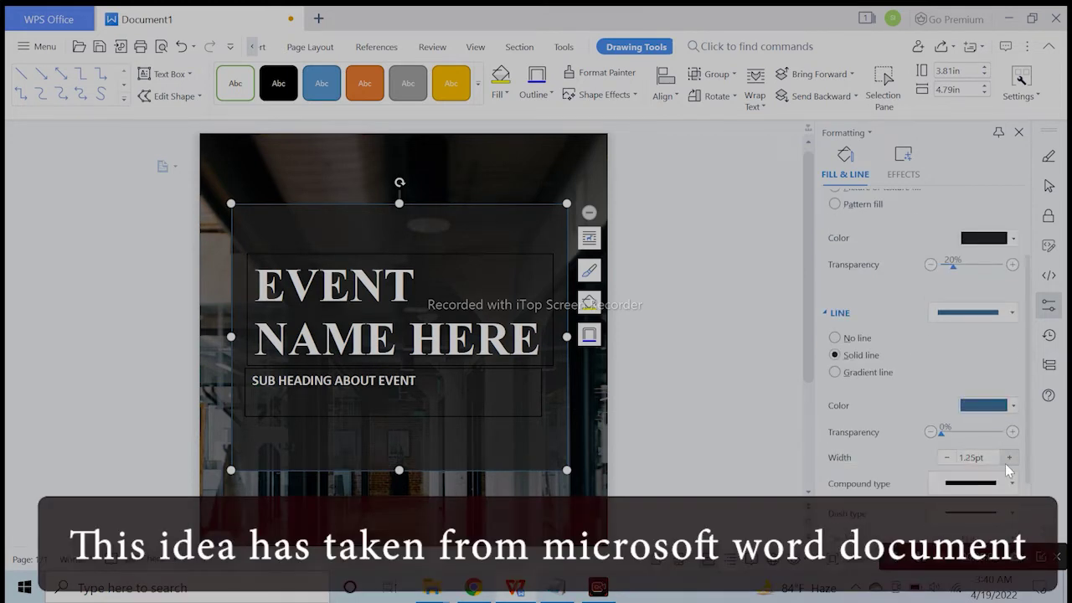
left_click(1005, 463)
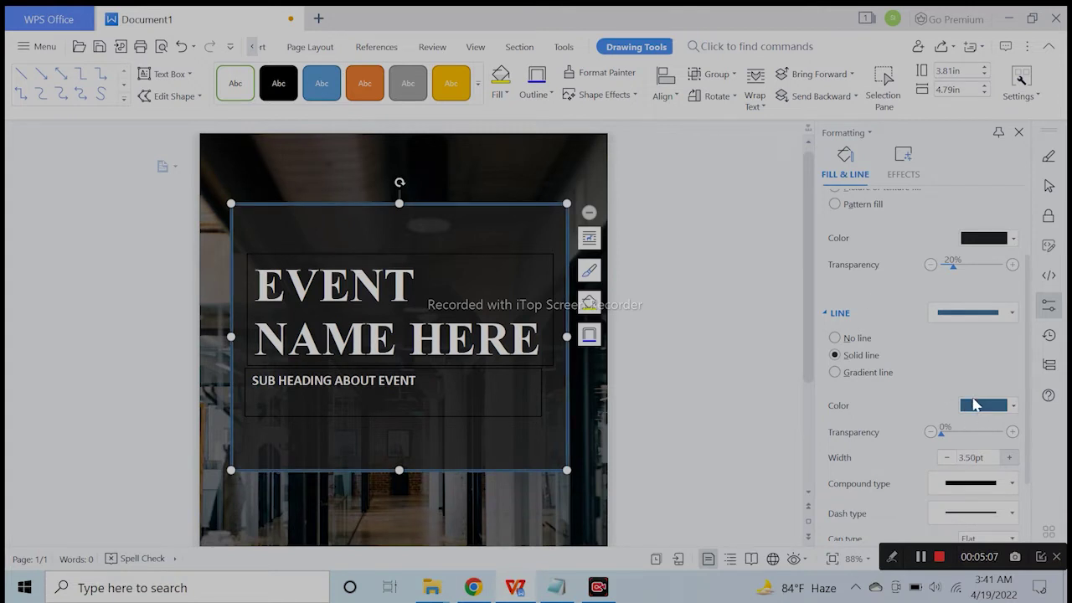
left_click(973, 404)
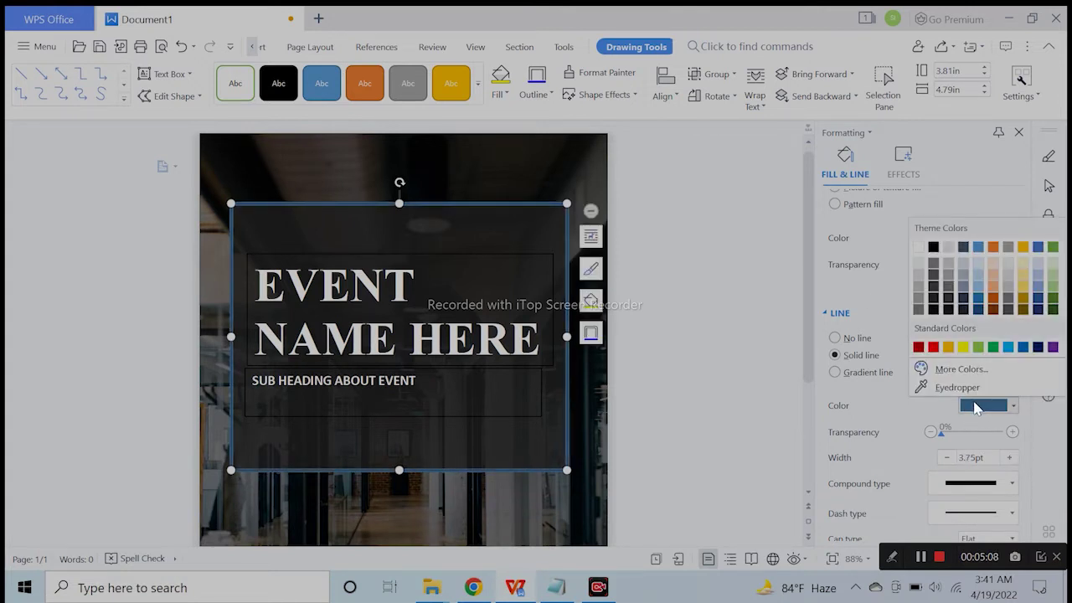
left_click(918, 247)
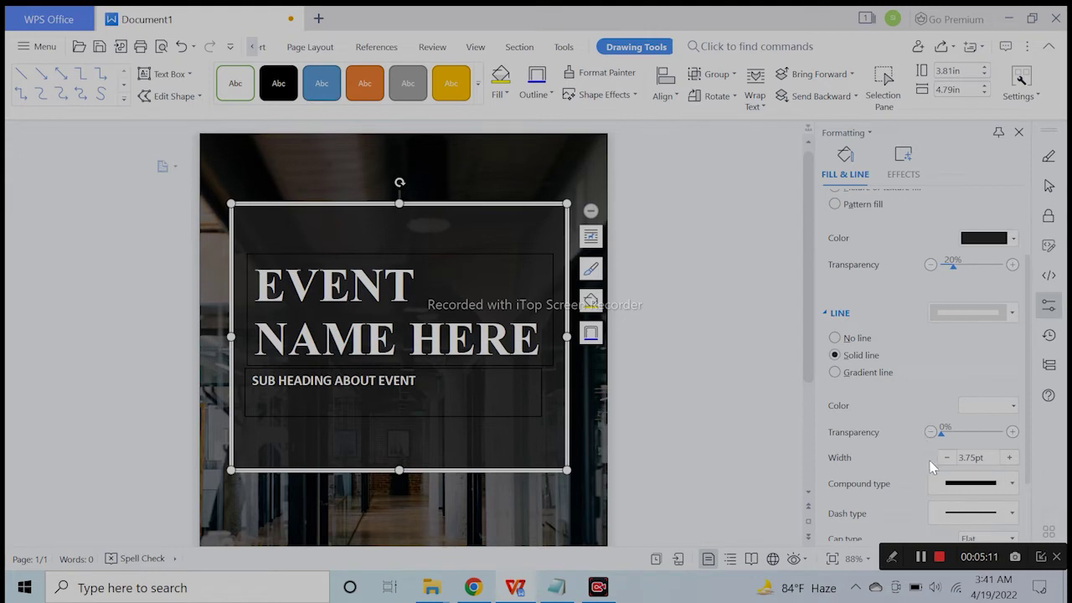
Set the sub-heading and title text boxes to No line.
left_click(656, 414)
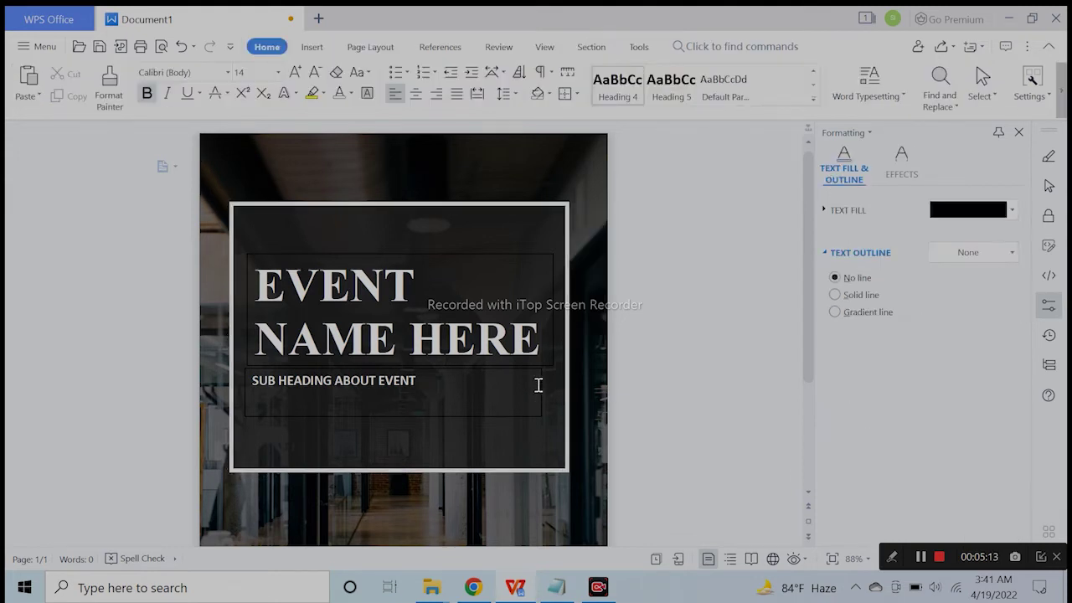
left_click(507, 471)
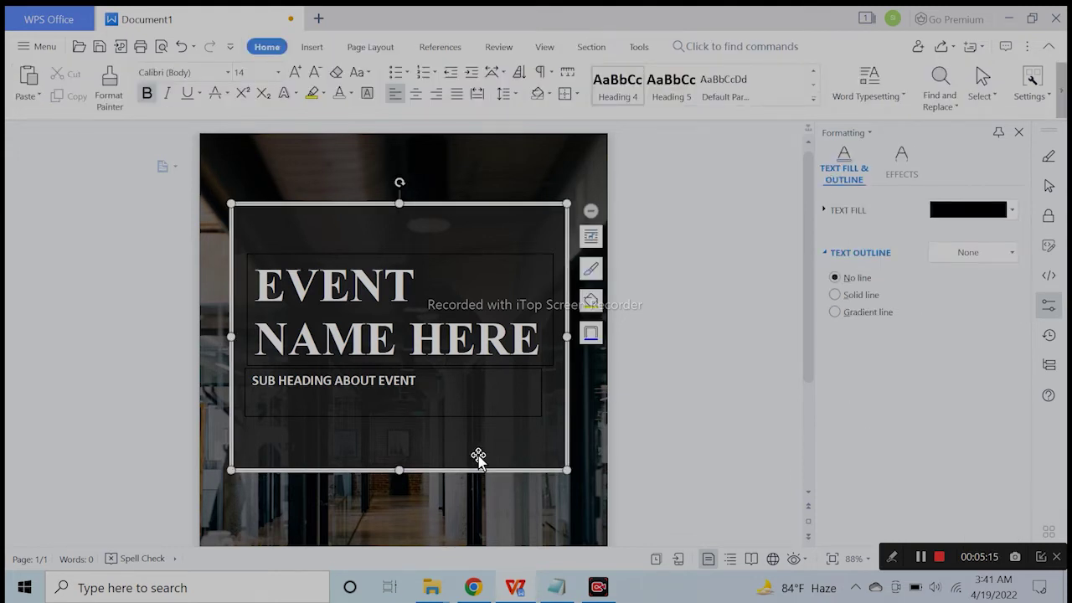
left_click(424, 415)
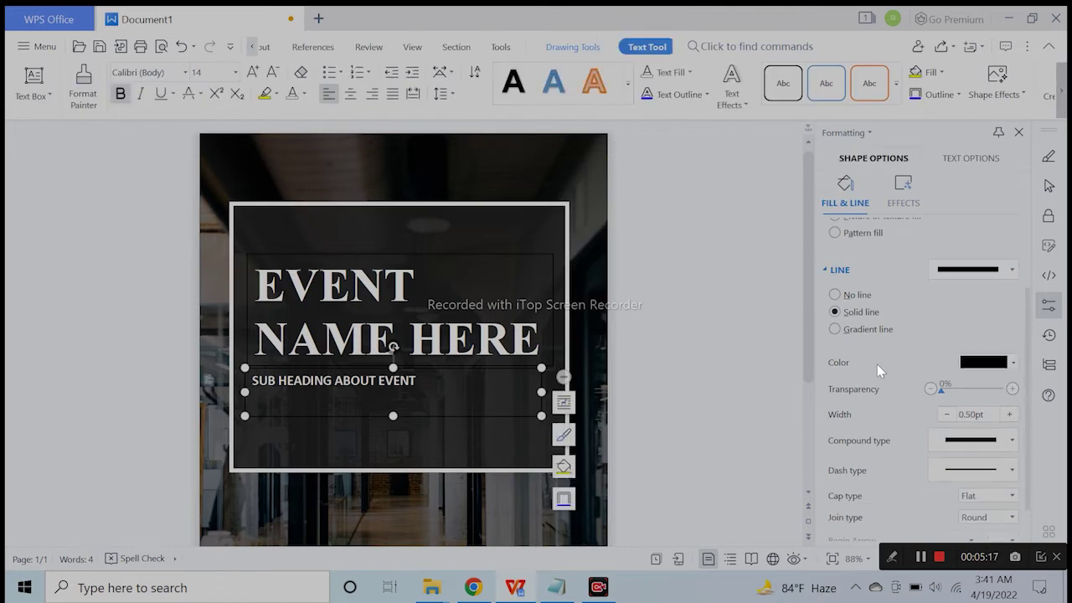
left_click(856, 296)
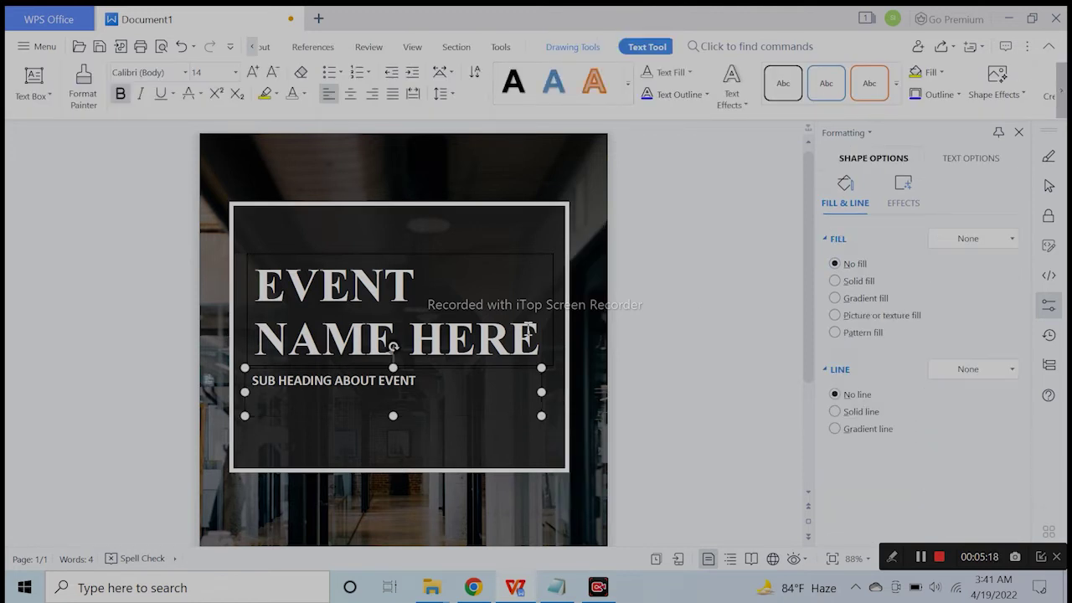
left_click(507, 264)
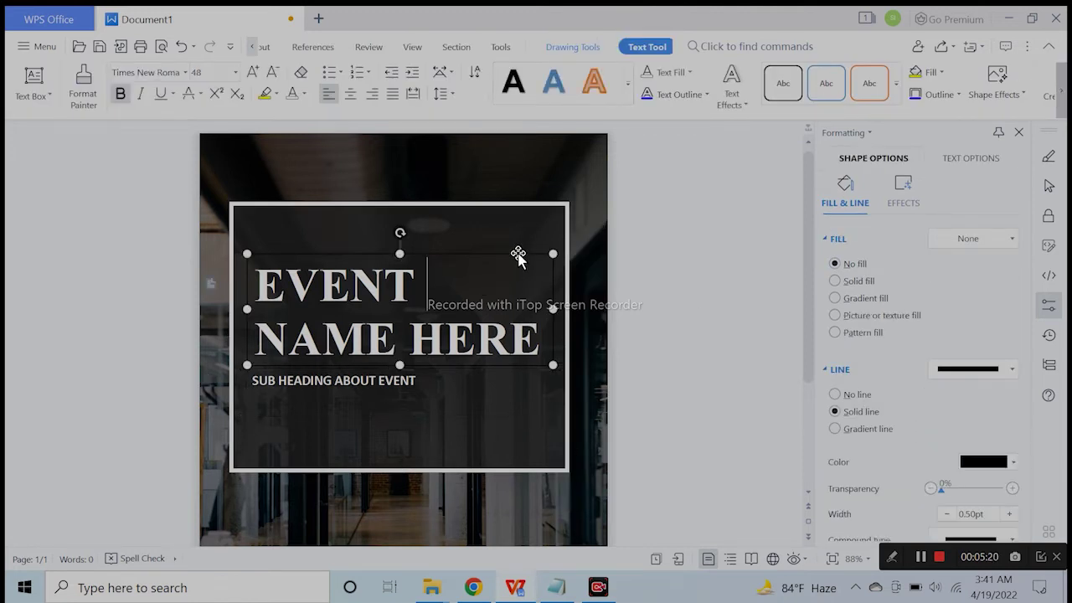
left_click(856, 397)
left_click(318, 281)
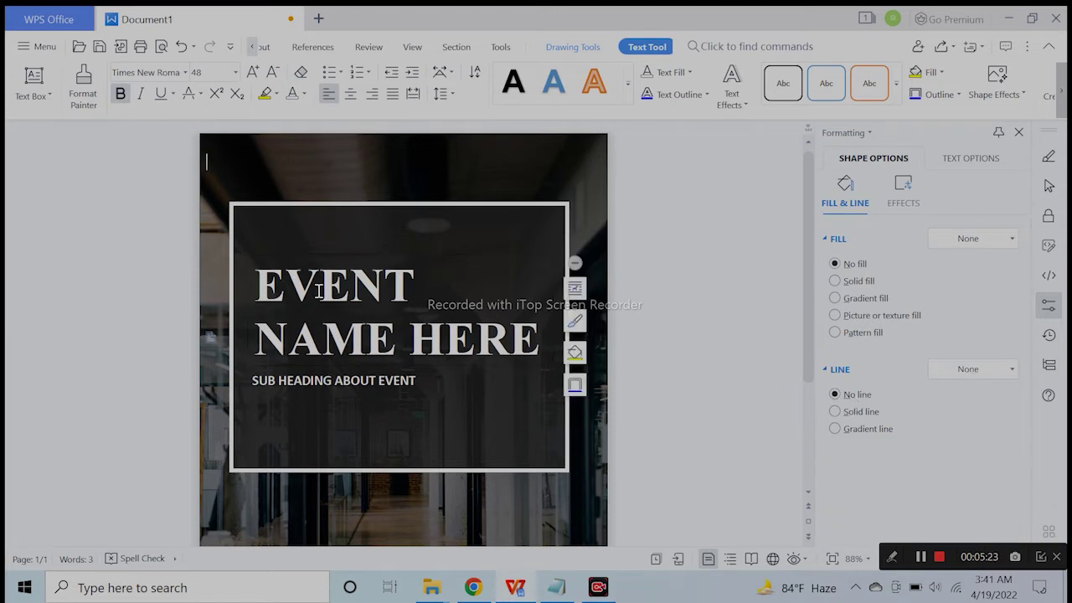
left_click(314, 276)
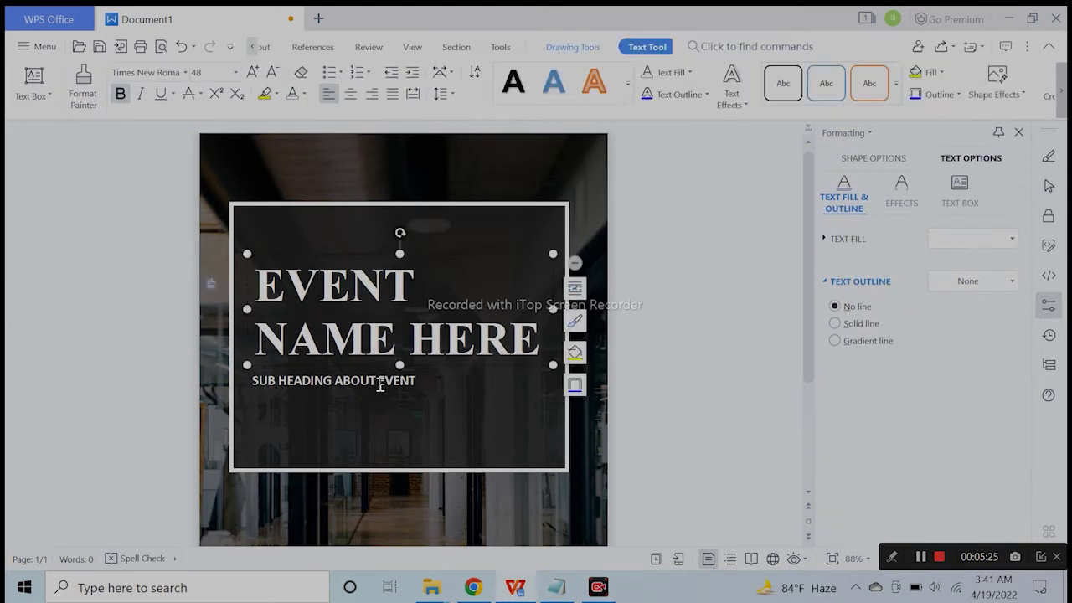
left_click(383, 379)
Group the dark panel with both text boxes and shorten the group slightly from the bottom.
left_click(425, 467)
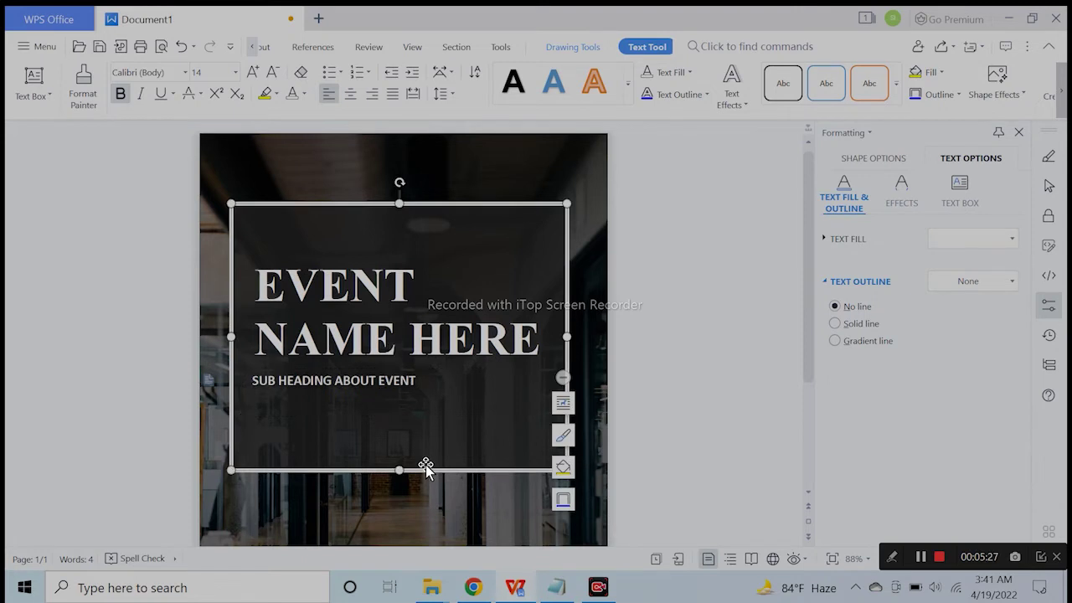
left_click(391, 343, "shift")
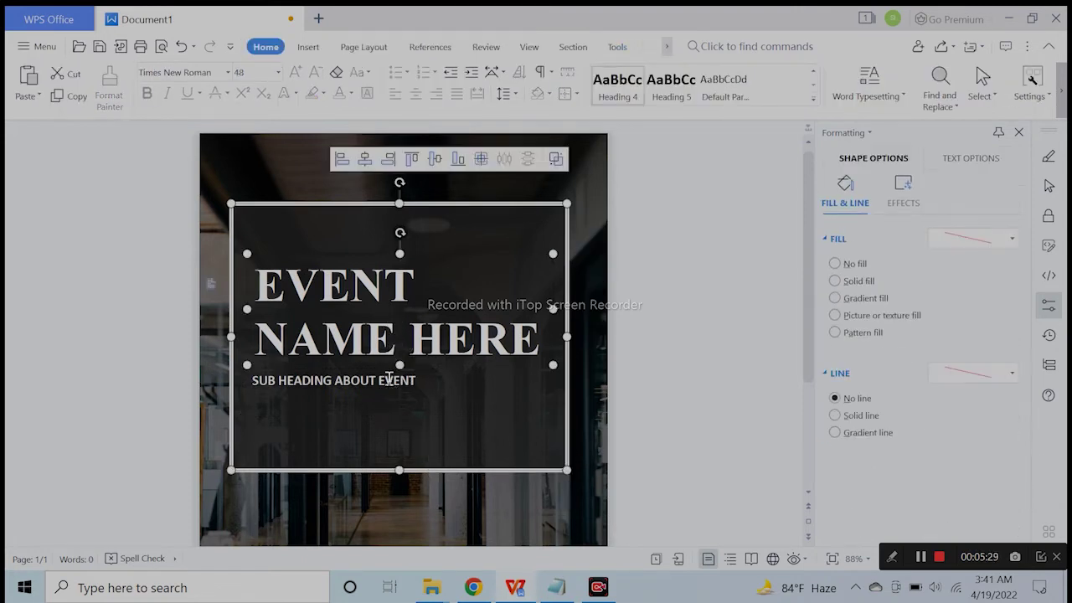
left_click(391, 379, "shift")
left_click(409, 475)
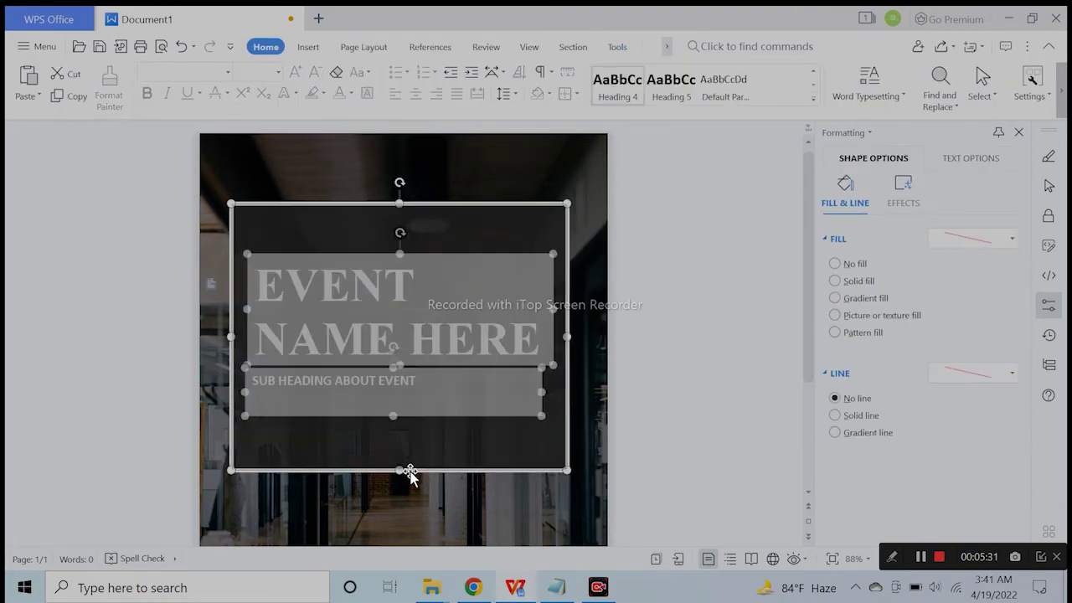
left_click(556, 159)
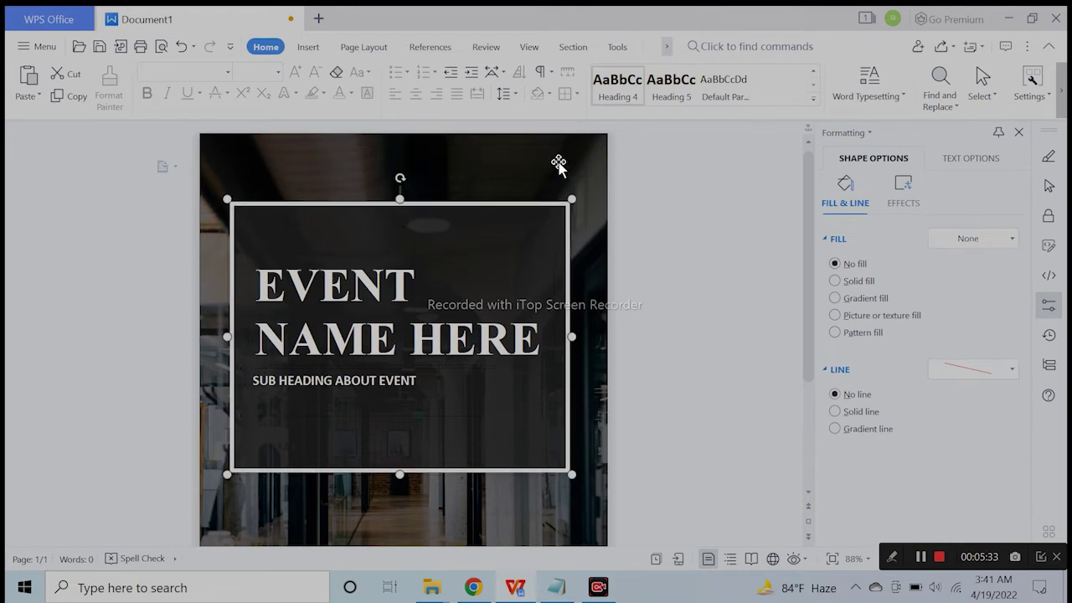
left_click(426, 468)
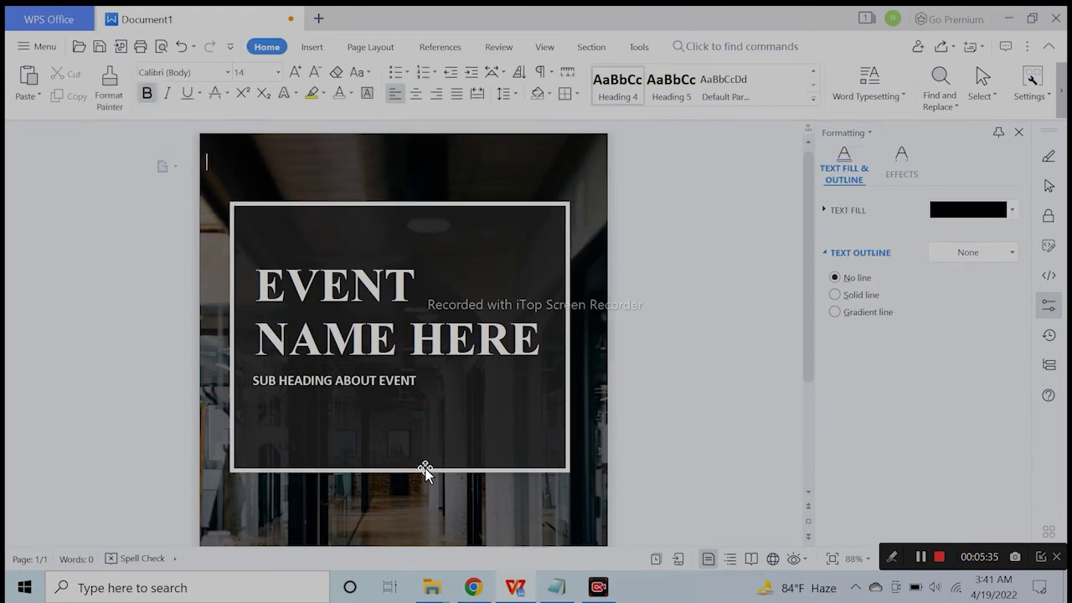
left_click(409, 474)
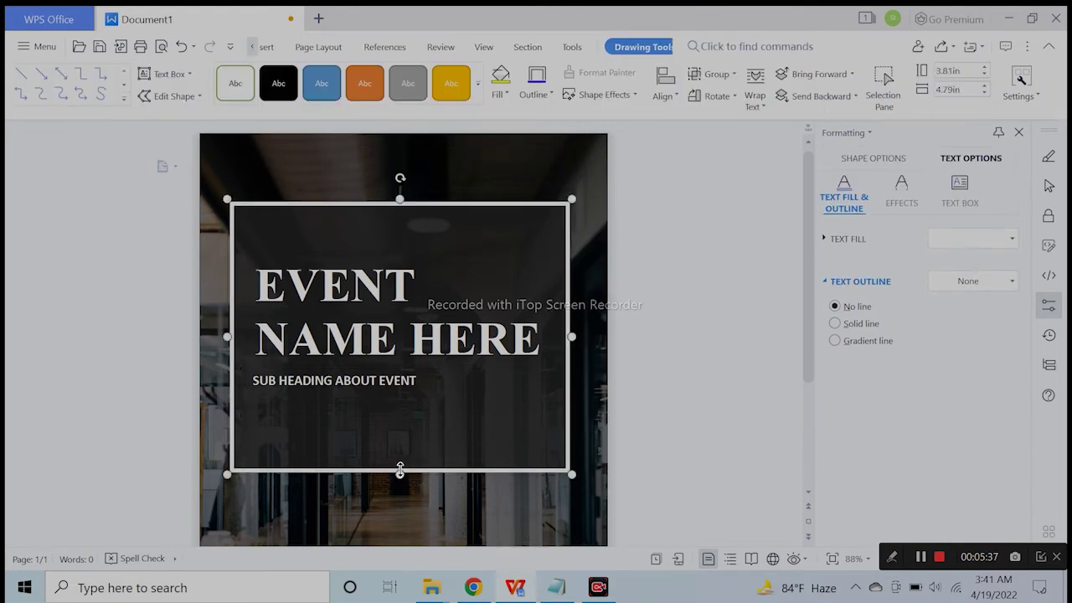
left_click_drag(403, 474, 406, 463)
left_click(395, 387)
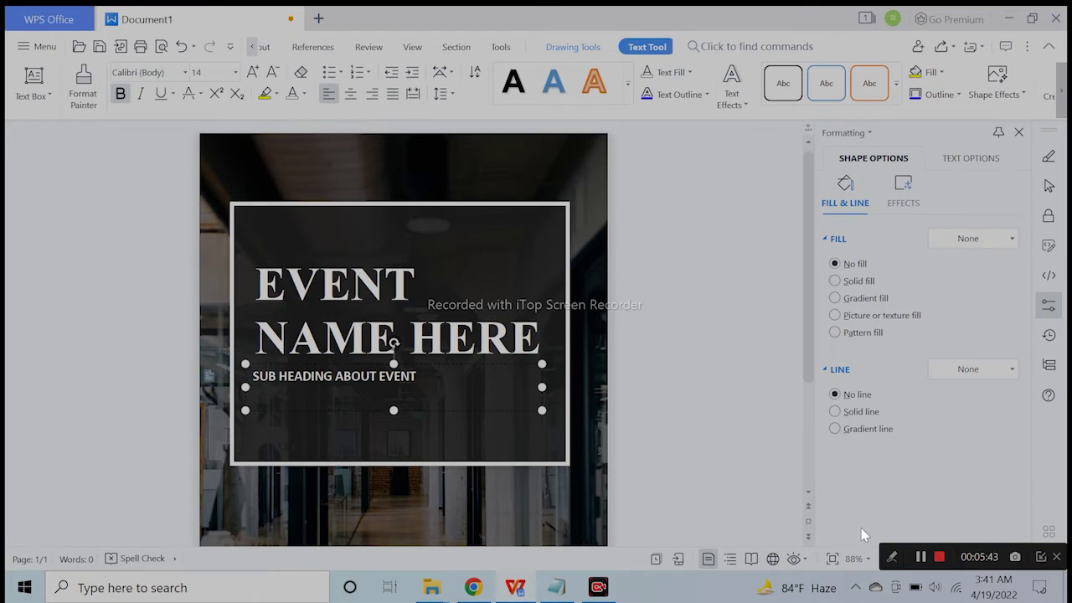
Copy the Lorem Ipsum sample text from Notepad.
scroll(928, 561, "down", 3)
left_click(559, 589)
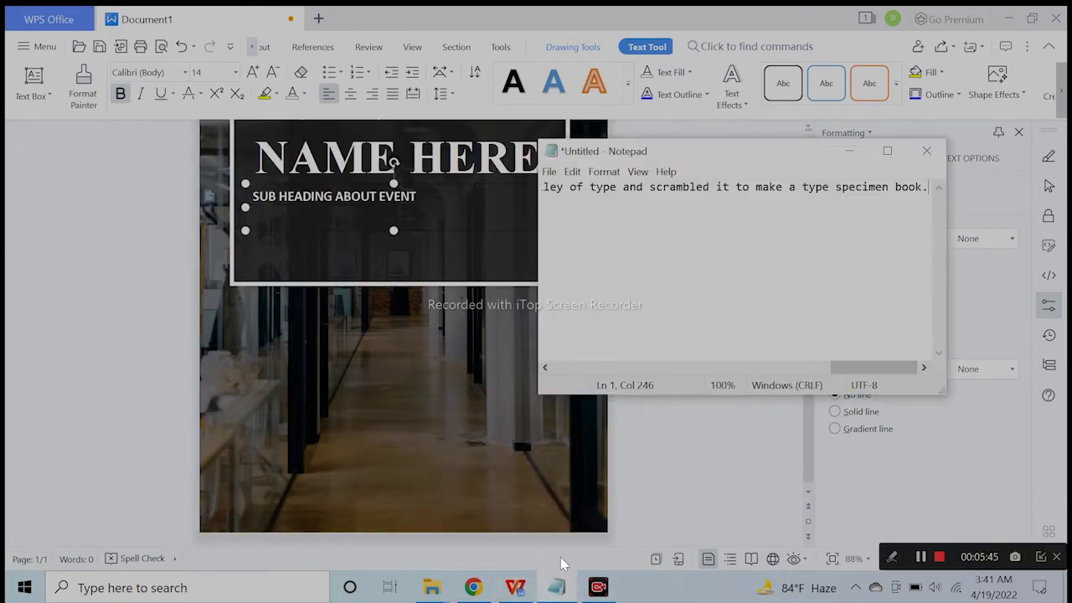
key("ctrl+a")
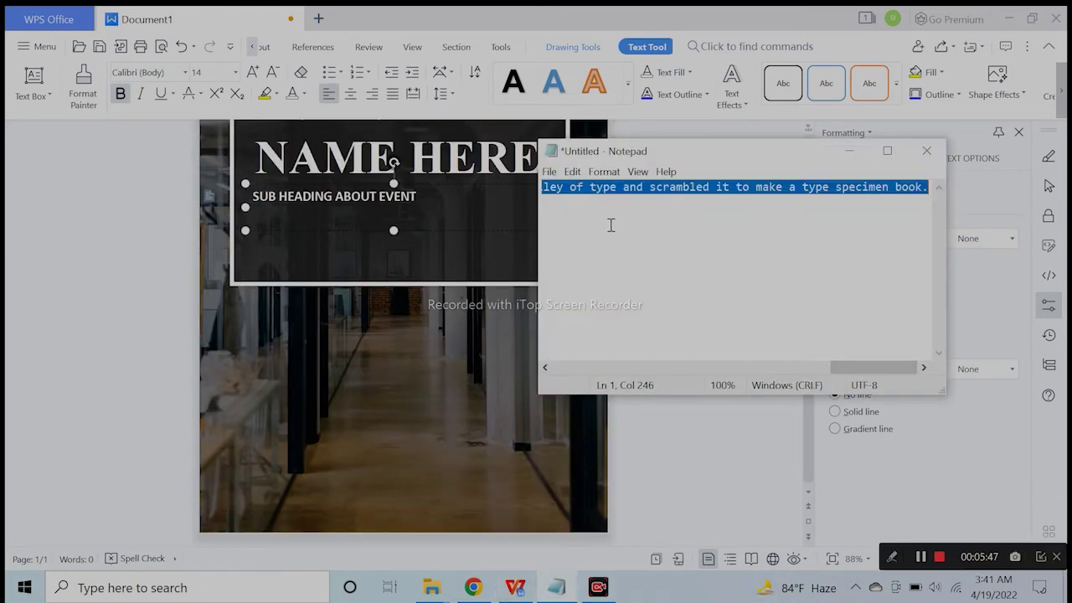
left_click(848, 151)
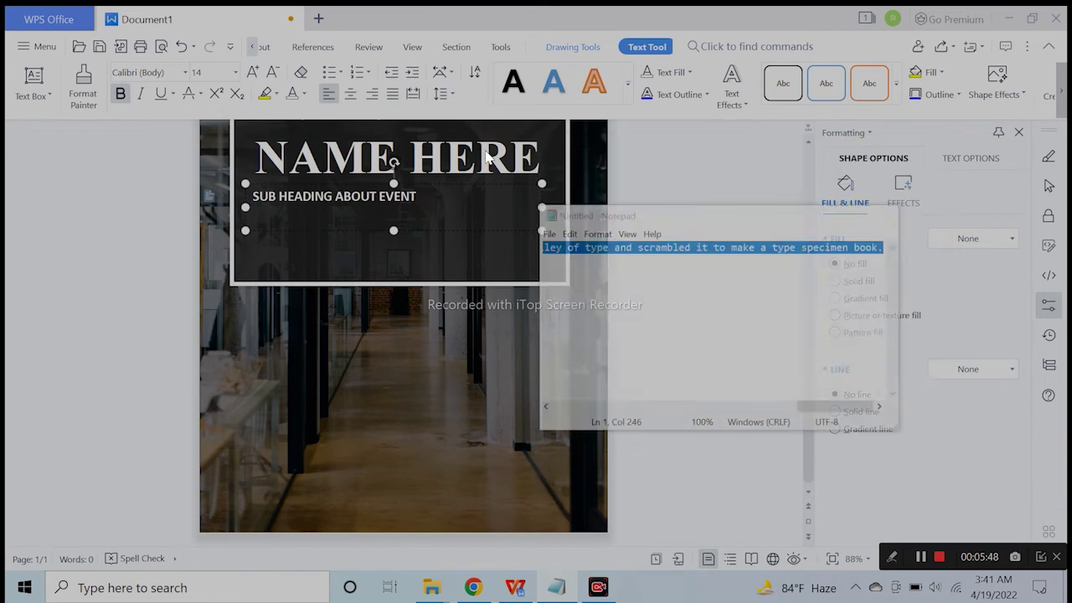
Draw a rectangle box below the title panel and paste the Lorem Ipsum paragraph into it.
left_click(251, 47)
left_click(319, 48)
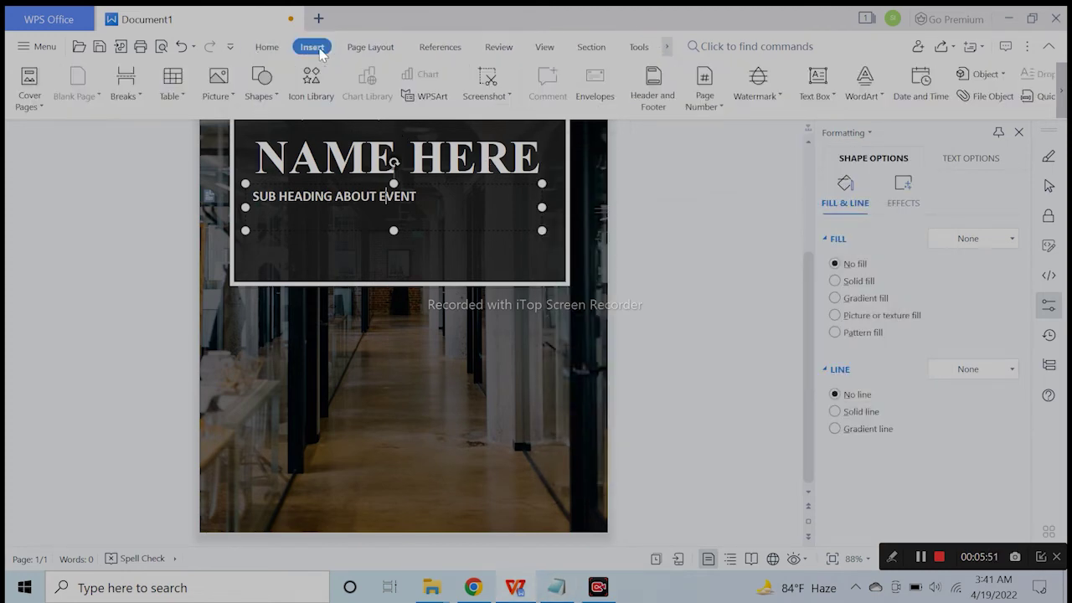
left_click(263, 87)
left_click(299, 154)
mouse_move(413, 362)
left_mouse_down()
mouse_move(465, 493)
mouse_move(574, 525)
left_mouse_up()
left_click_drag(408, 417, 371, 417)
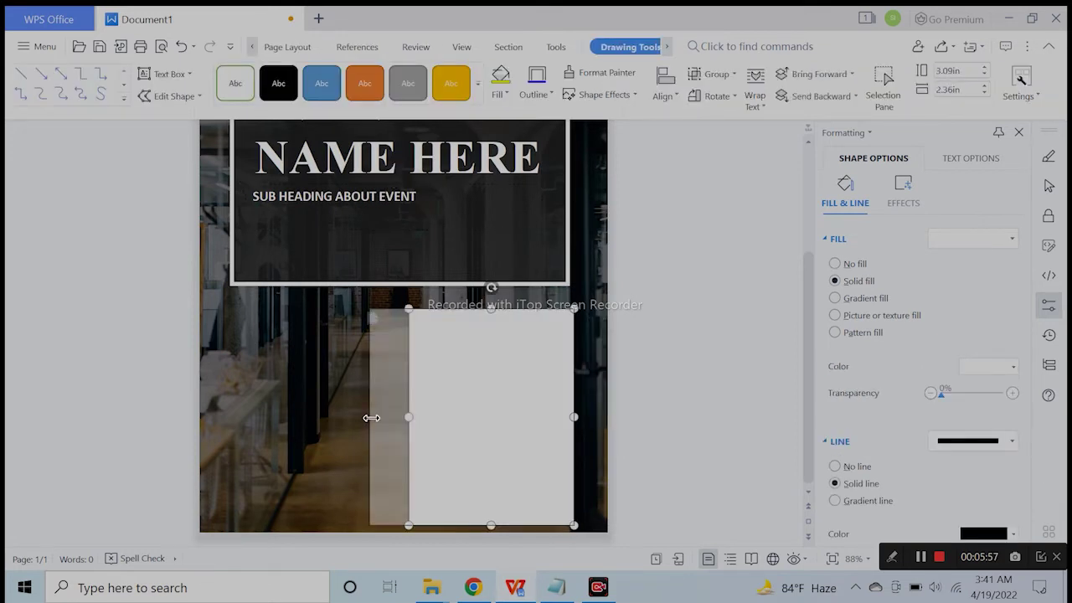
left_click(455, 427)
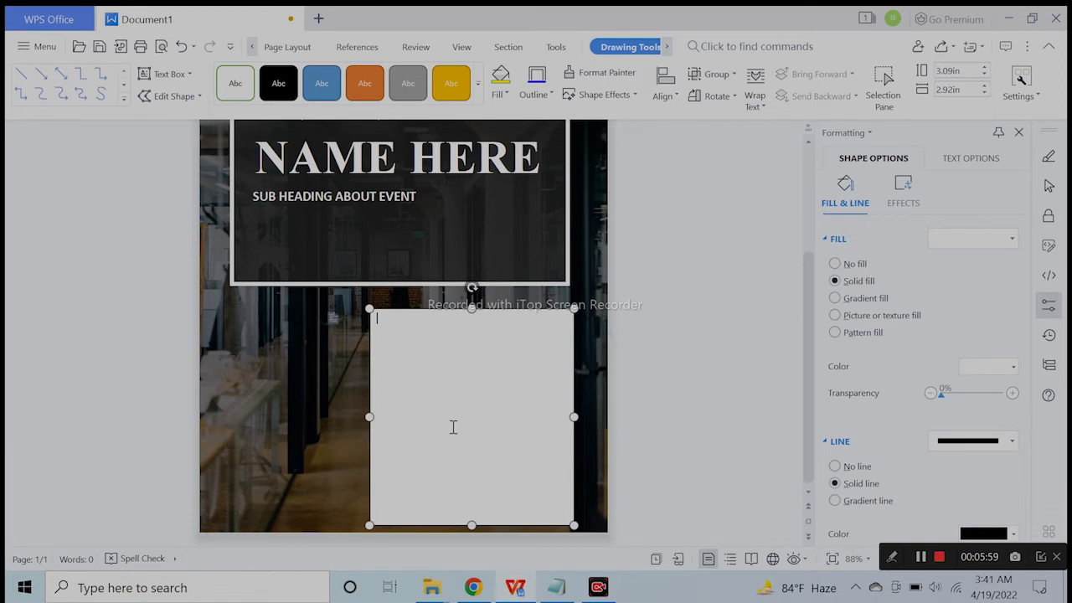
type("Lorem Ipsum is simply dummy text of the printing and typesetting industry. Lorem Ipsum has been the industry's standard dummy text ever since the 1500s, when an unknown printer took a galley of type and scrambled it to make a type specimen book.")
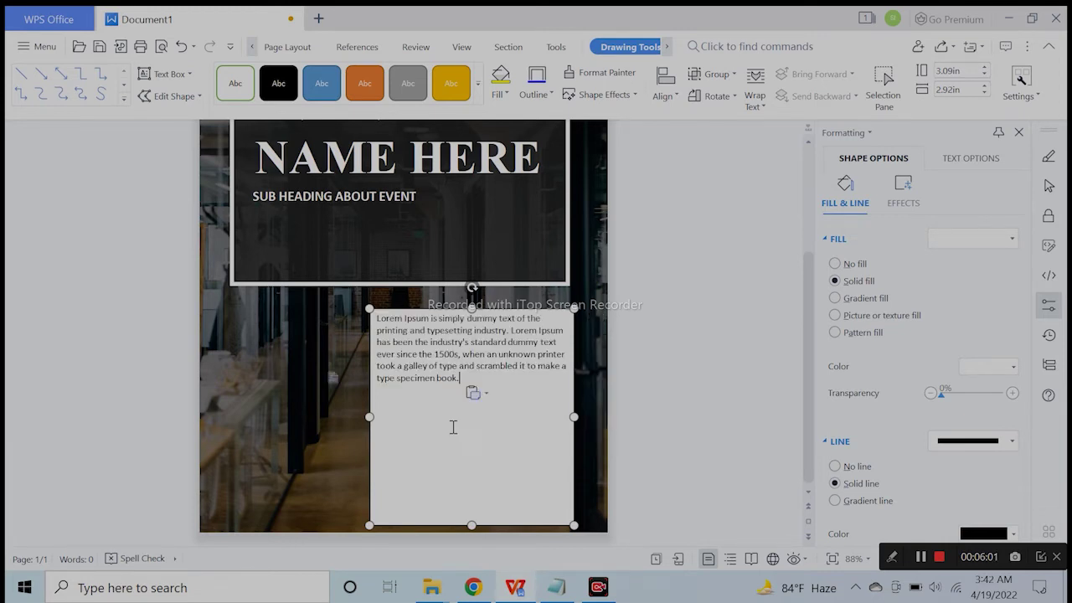
left_click(252, 47)
Set the Lorem Ipsum text to 12 pt, justify it, and paste the paragraph again on a new line.
left_click(260, 49)
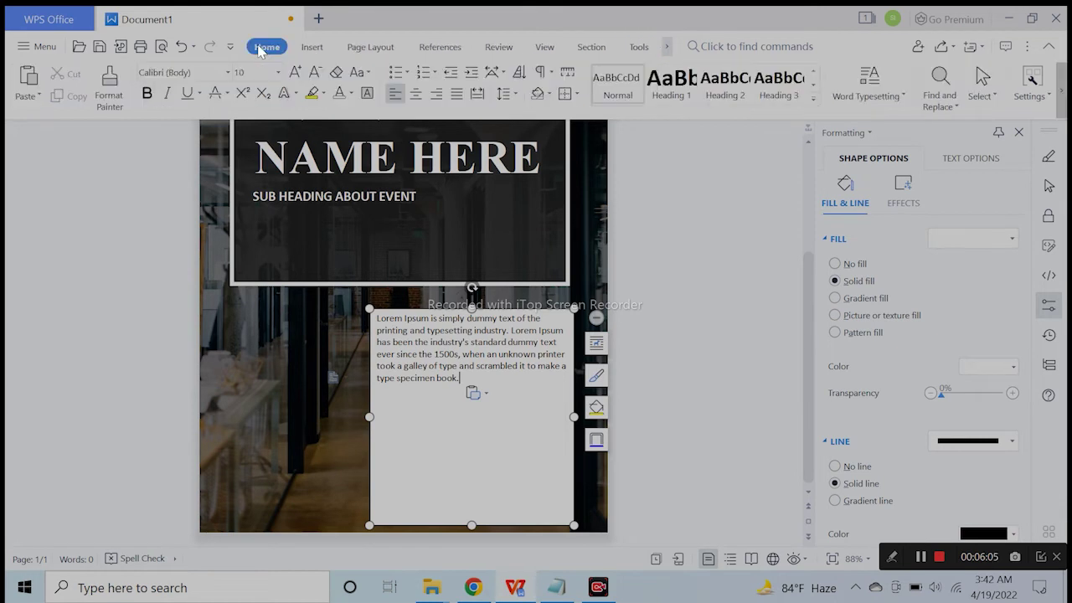
left_click(295, 72)
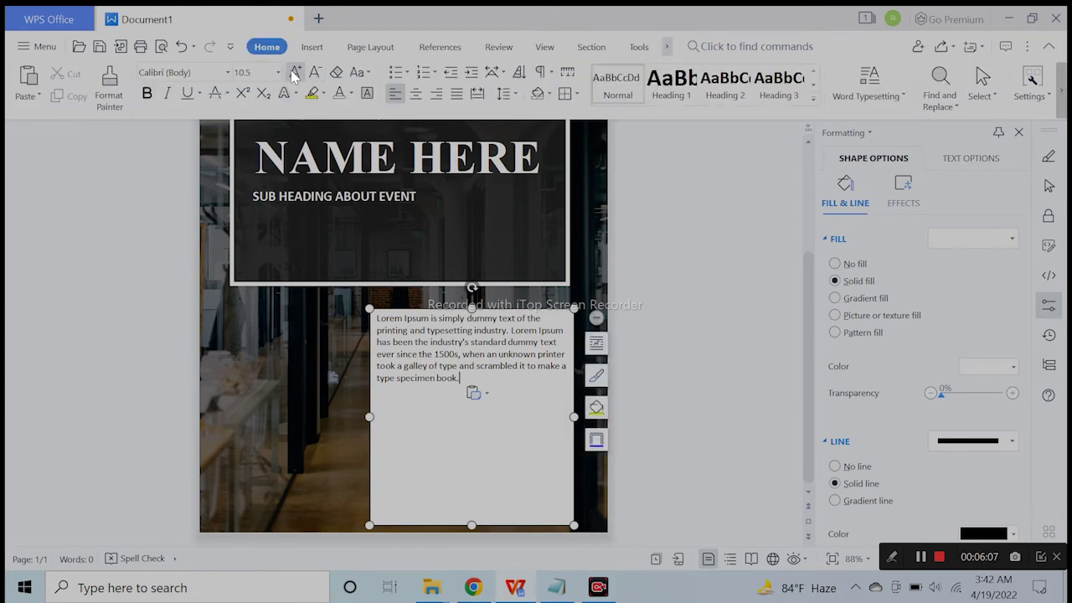
key("ctrl+a")
key("ctrl+c")
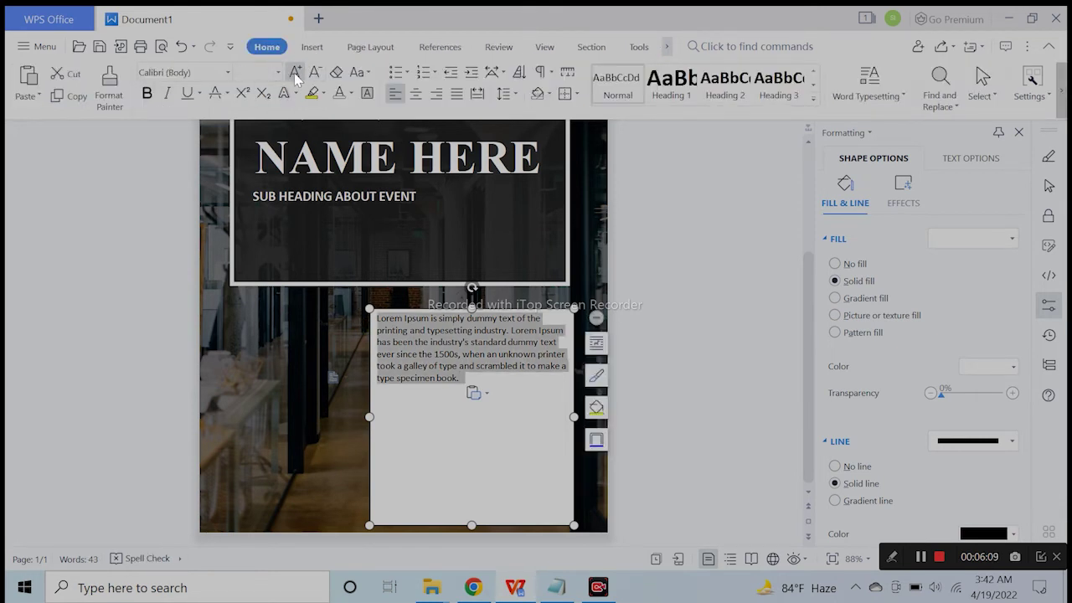
left_click(295, 72)
left_click(295, 72)
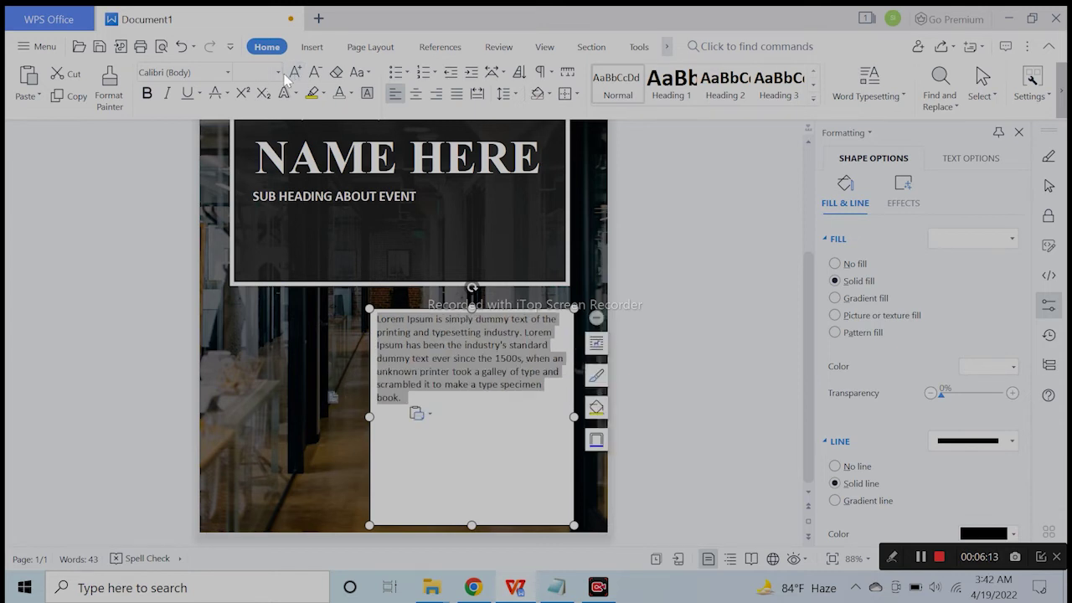
left_click(279, 73)
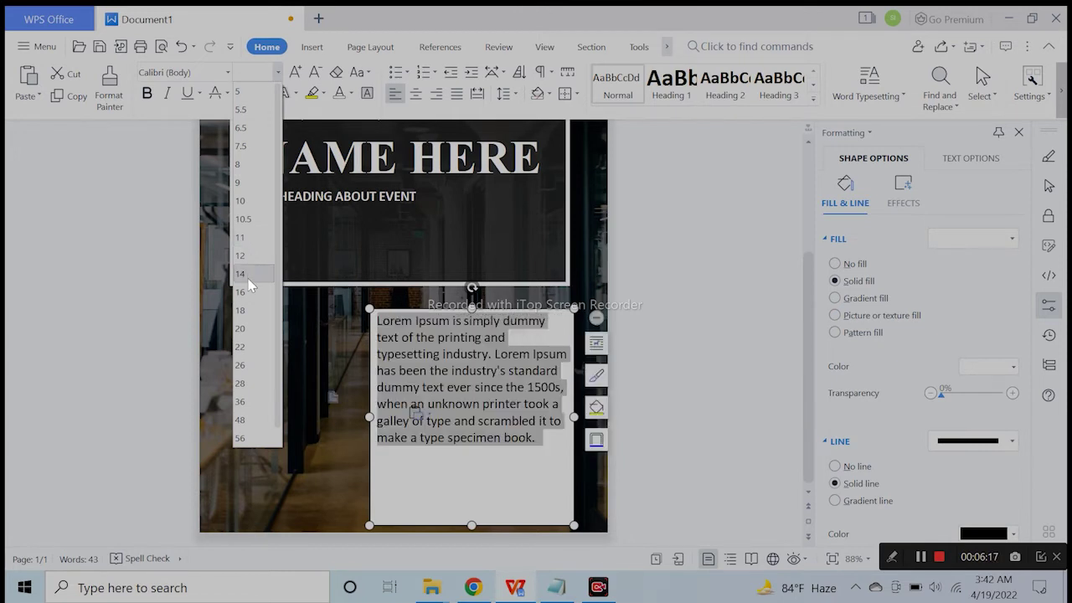
left_click(248, 259)
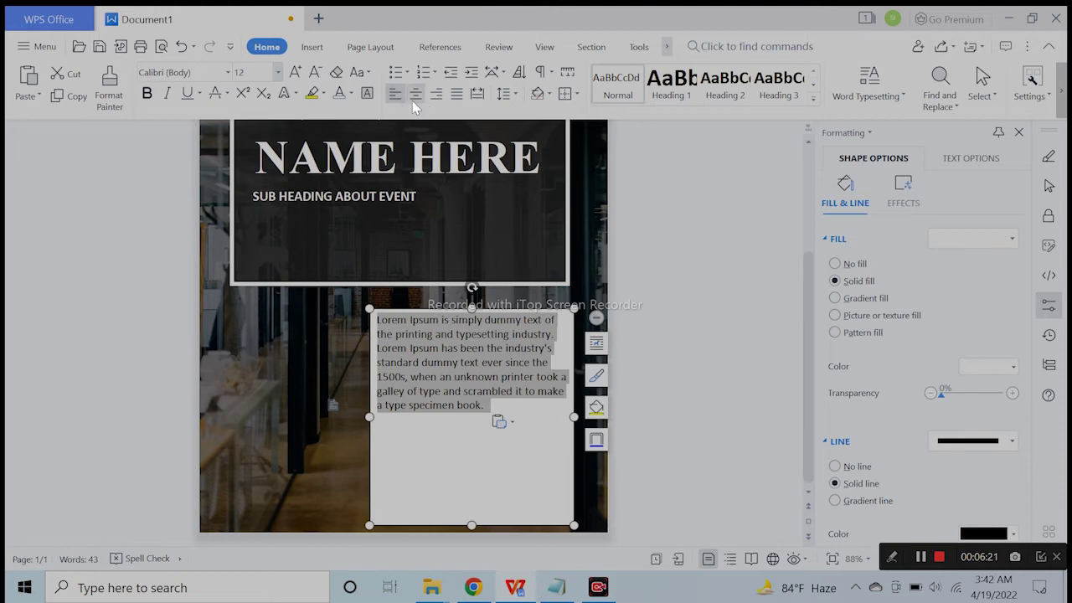
left_click(457, 93)
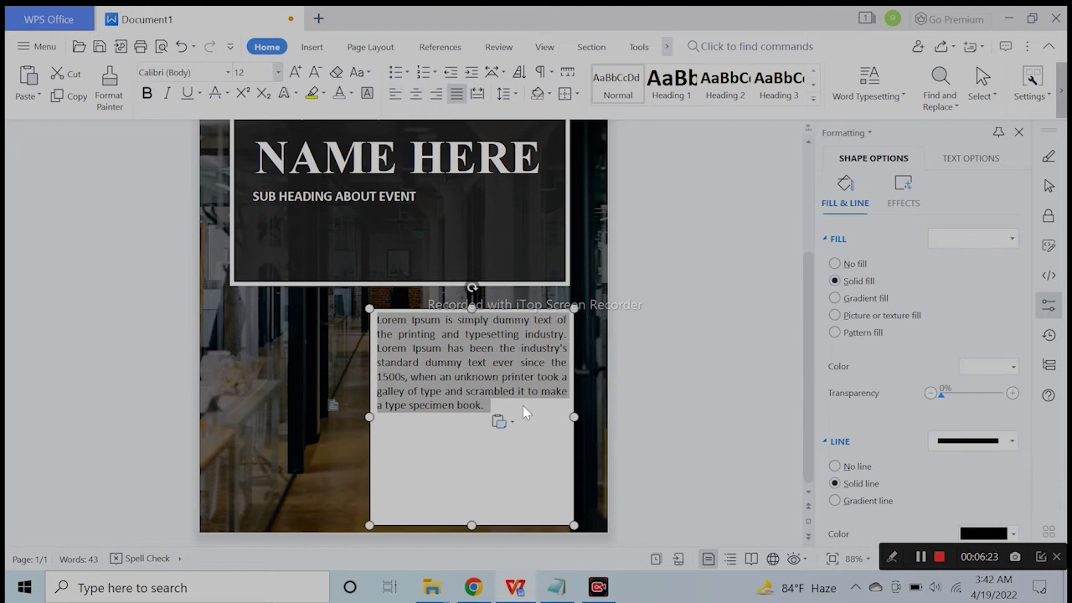
left_click(493, 415)
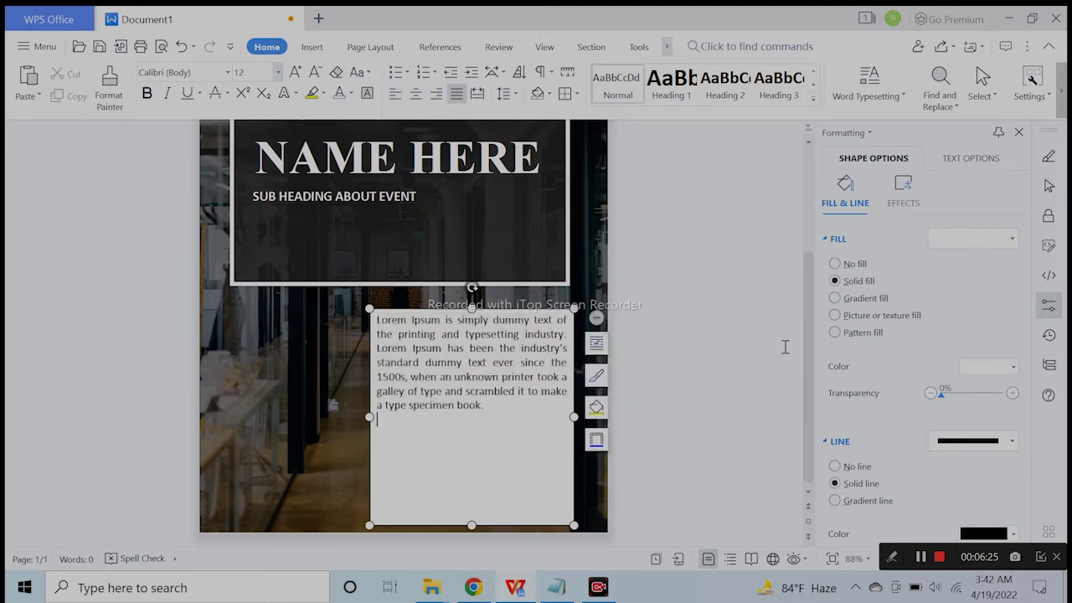
key("Return")
key("ctrl+v")
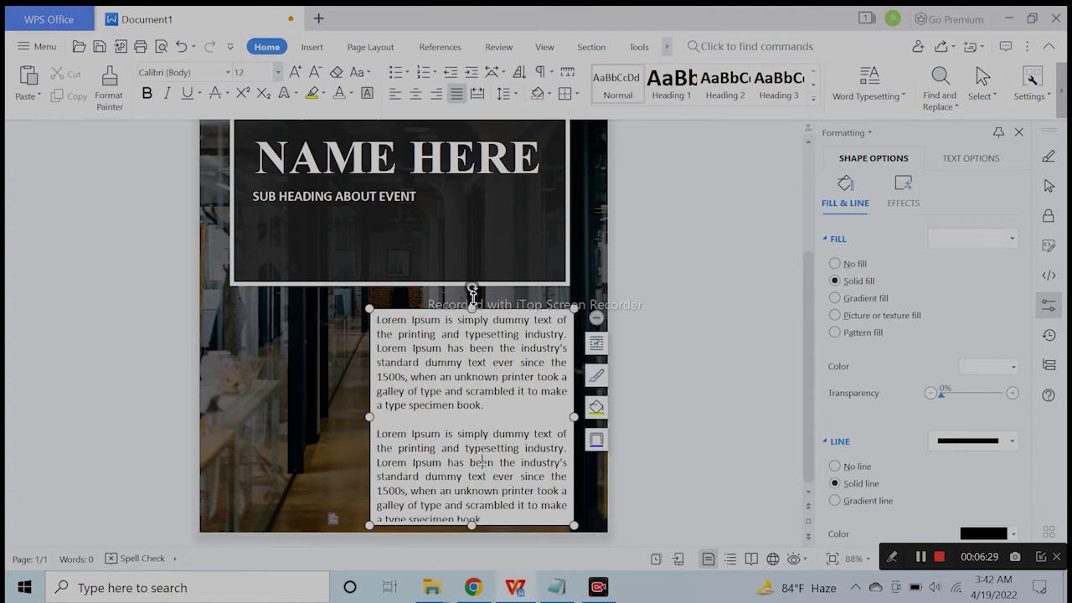
Widen the body box leftward, give it no line and no fill, and make its Calibri text white.
left_click_drag(473, 295, 483, 310)
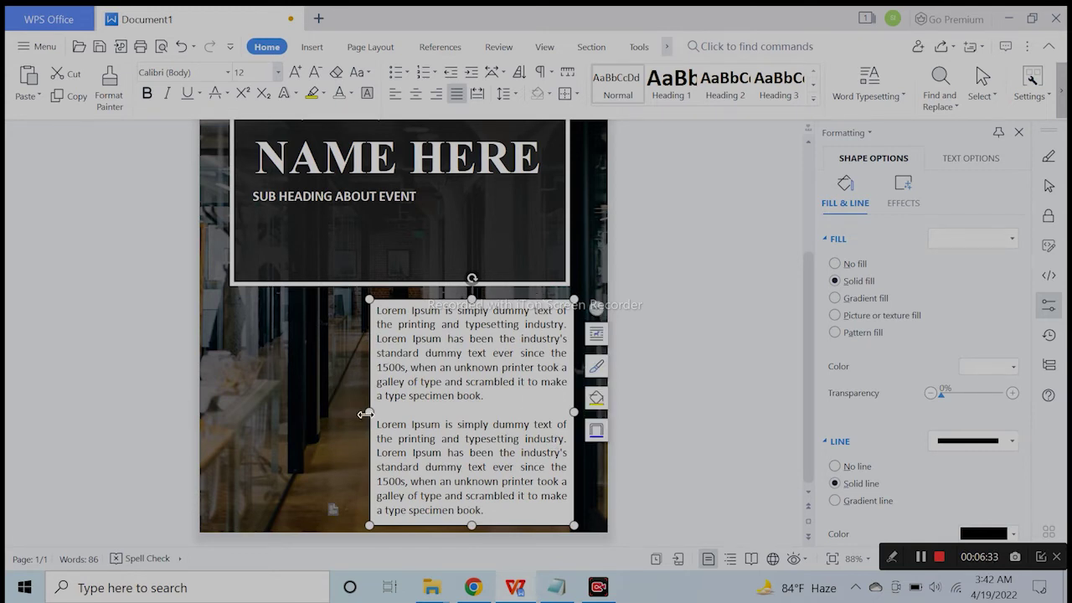
left_click_drag(365, 414, 339, 412)
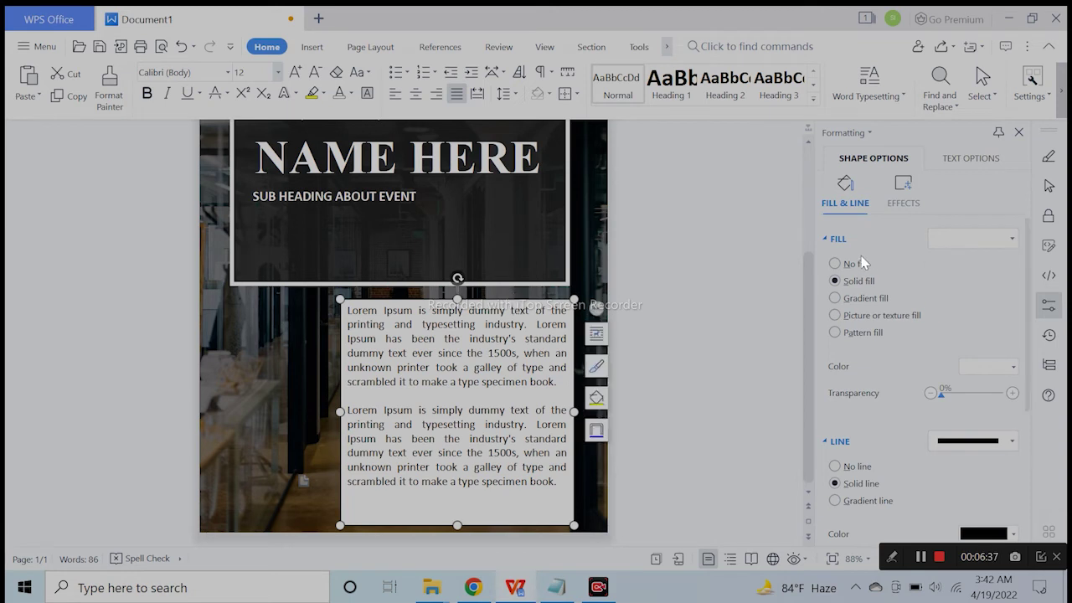
left_click(862, 469)
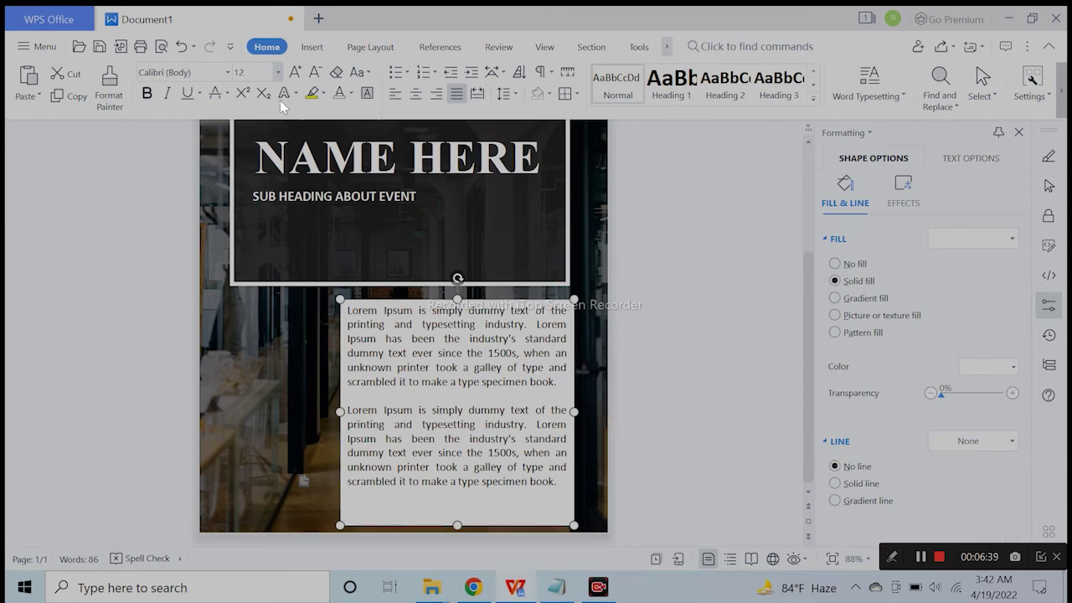
left_click(836, 263)
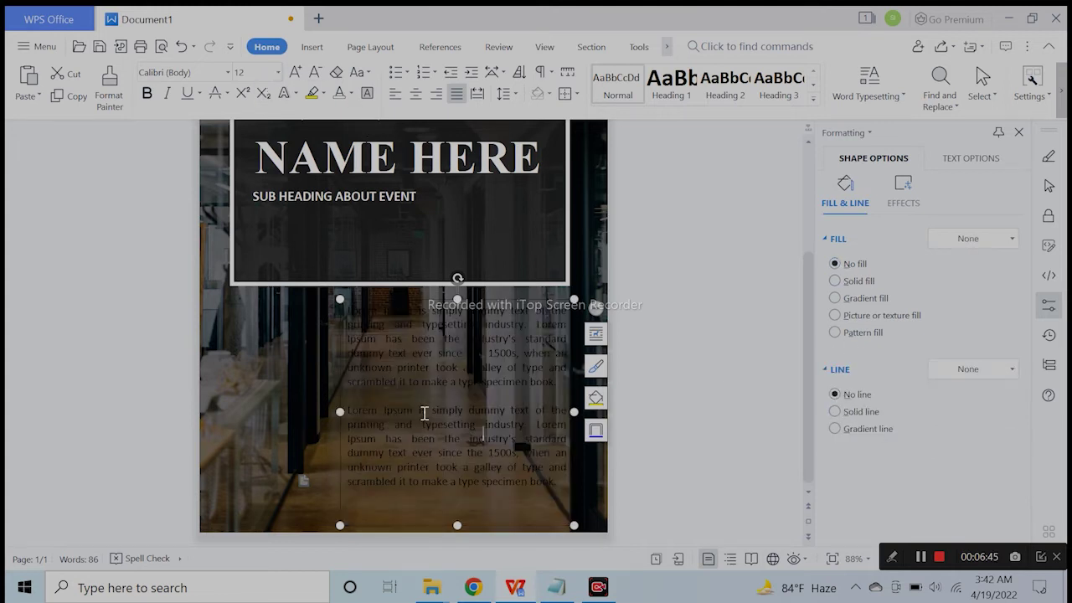
left_click(340, 93)
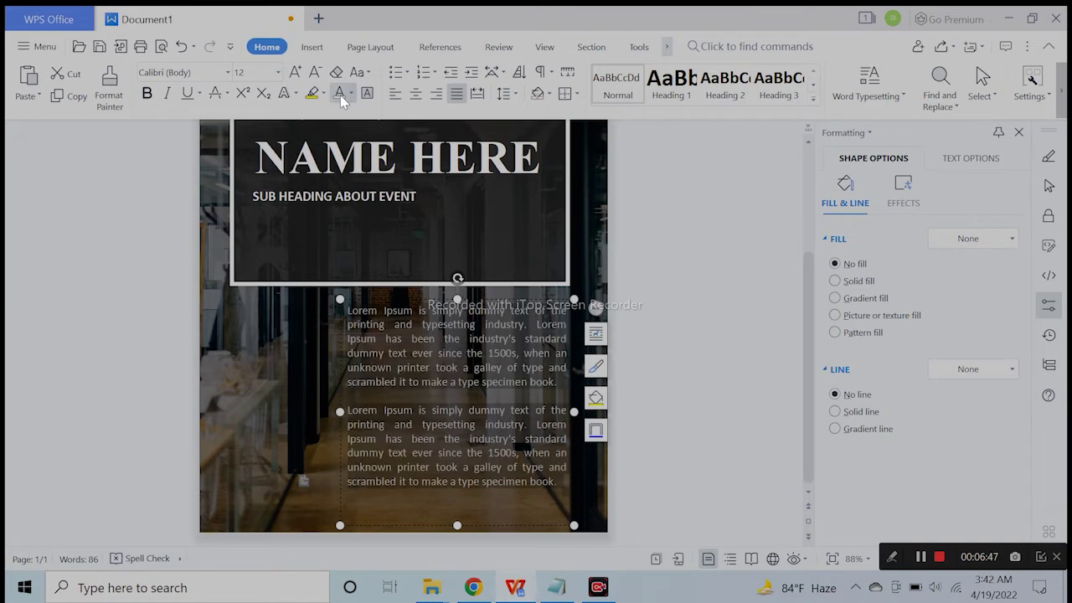
left_click(227, 74)
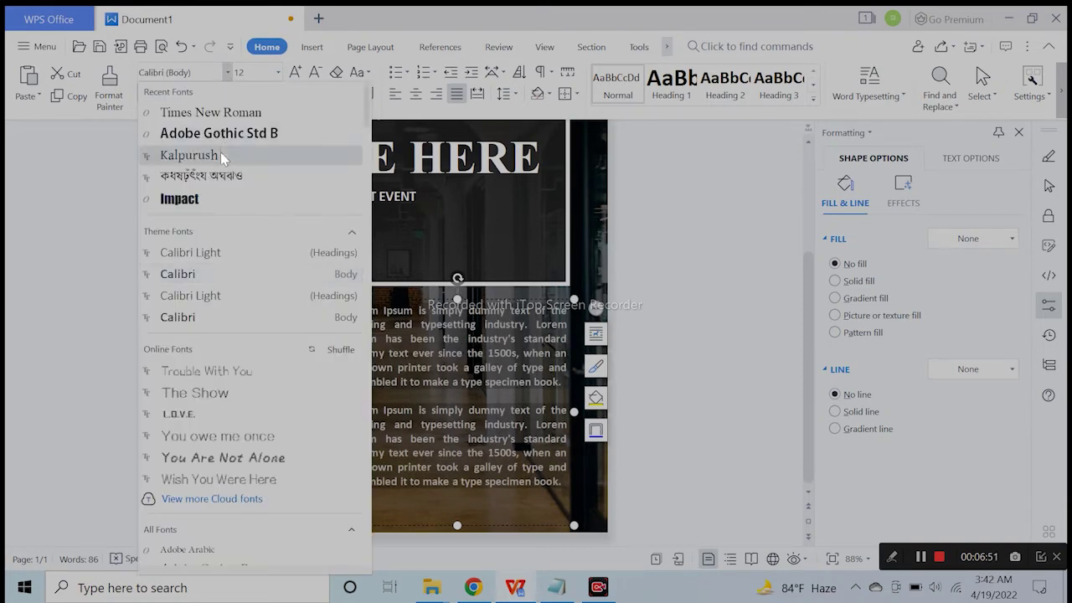
left_click(218, 274)
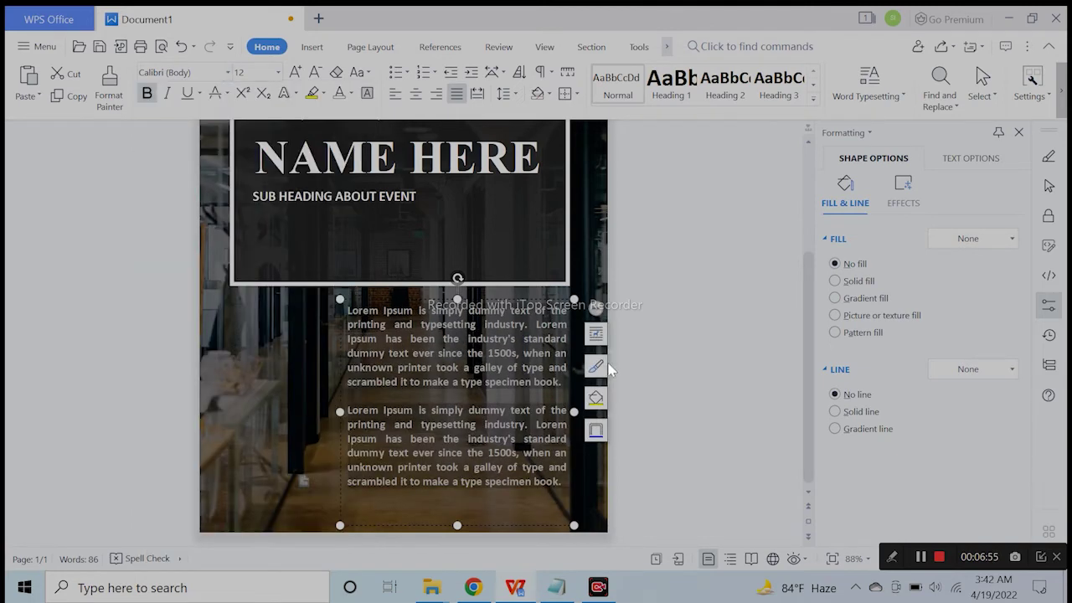
left_click(657, 367)
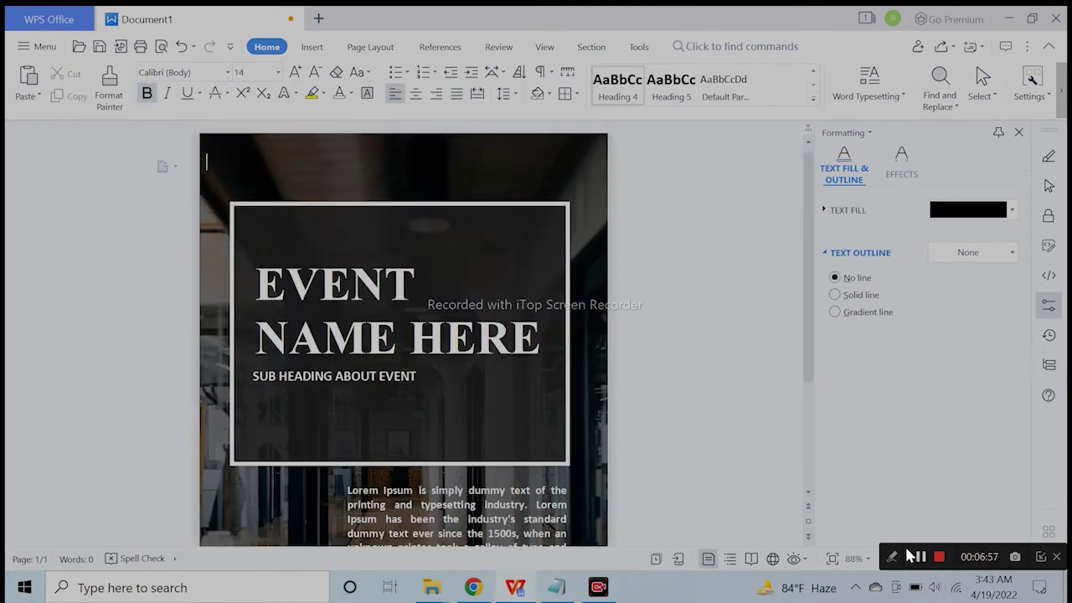
Draw a small rectangle at the poster's top-left edge, about 0.73 by 0.40 in.
scroll(503, 293, "up", 3)
left_click(312, 46)
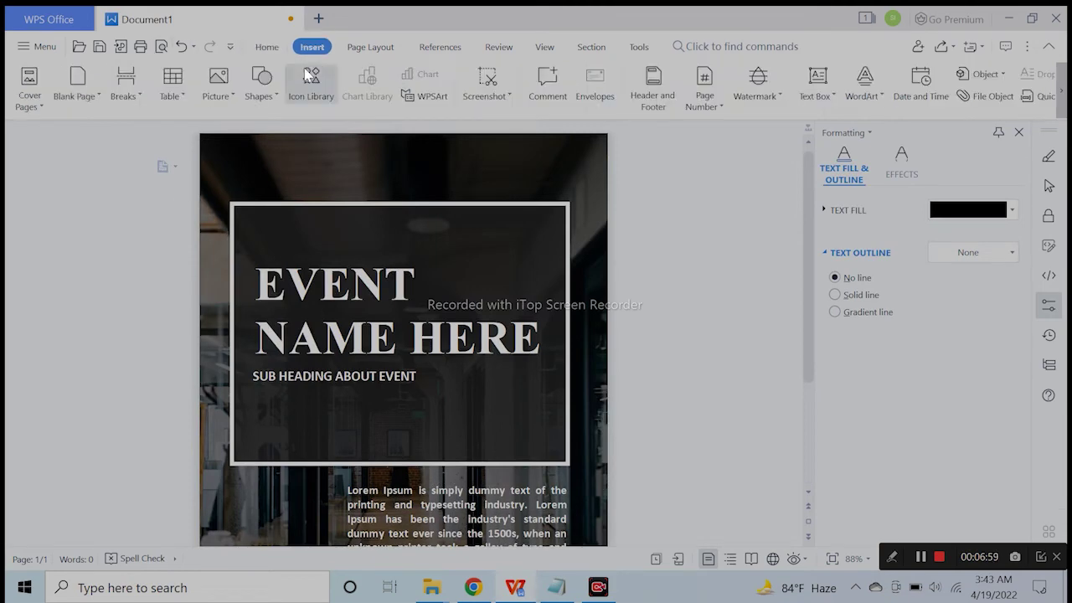
left_click(258, 91)
left_click(300, 151)
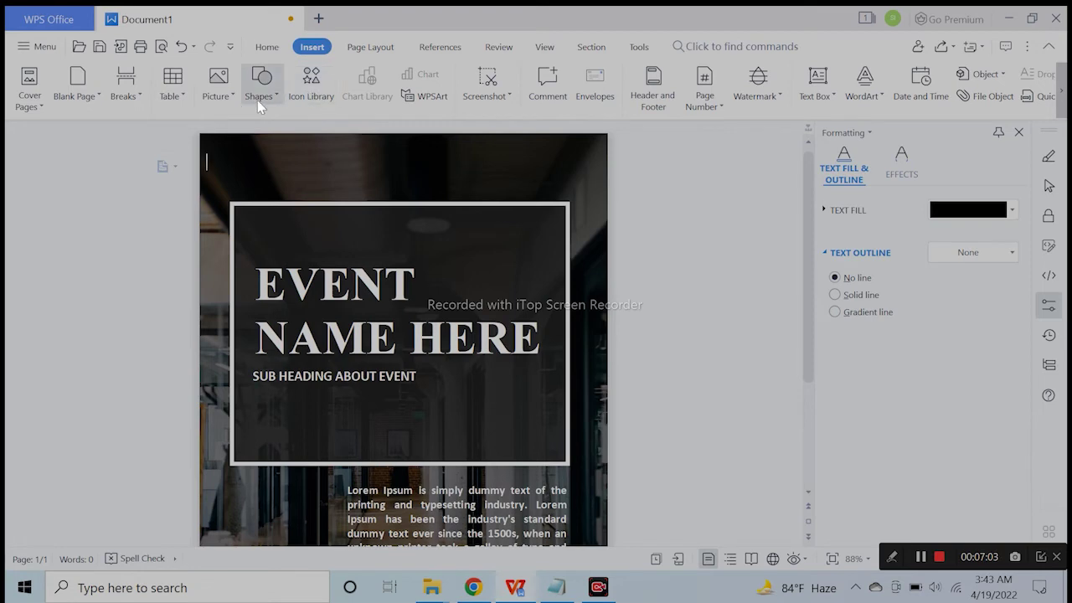
left_click(258, 98)
left_click(297, 107)
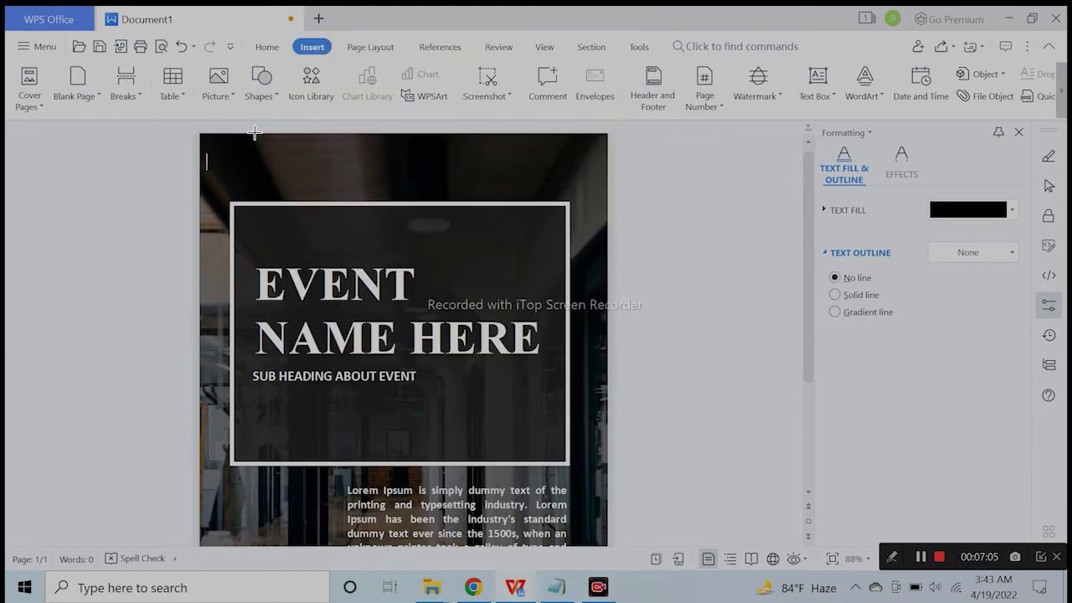
mouse_move(251, 136)
left_mouse_down()
mouse_move(279, 199)
mouse_move(253, 185)
left_mouse_up()
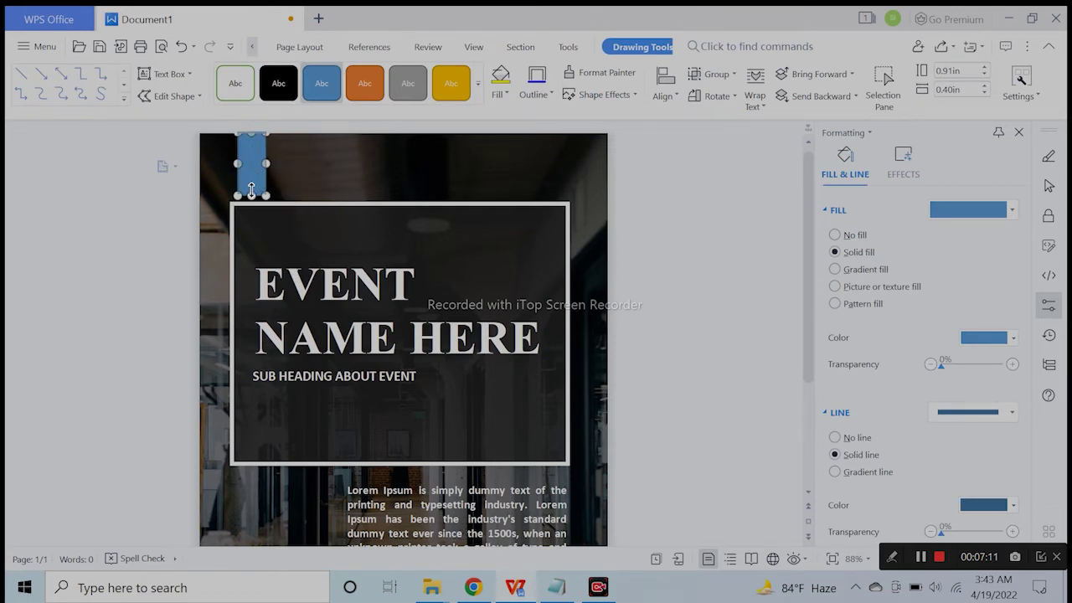
mouse_move(251, 182)
left_mouse_down()
mouse_move(250, 170)
mouse_move(230, 170)
left_mouse_up()
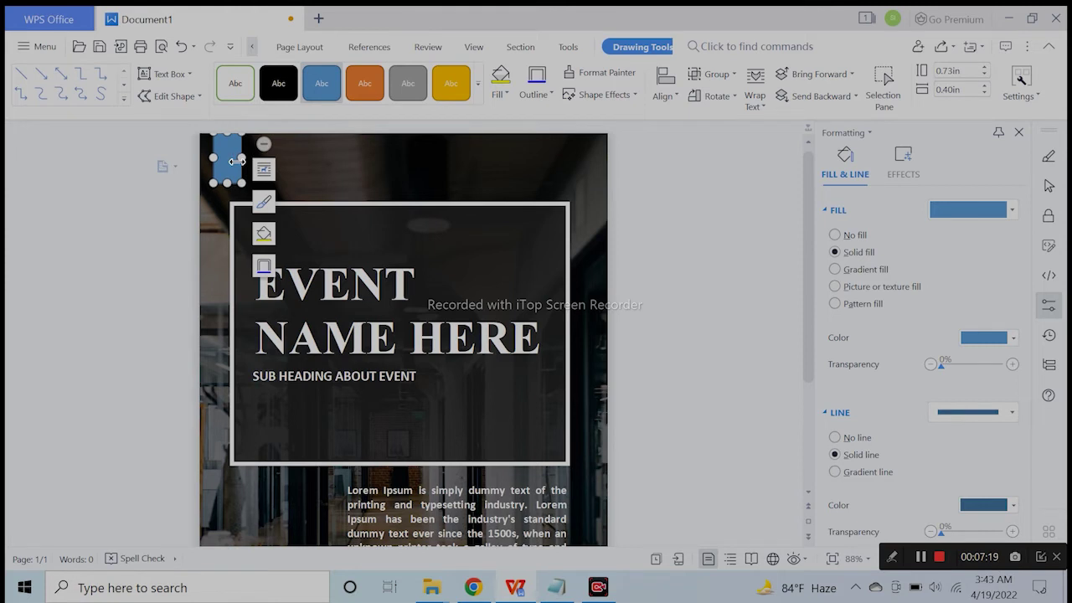
left_click_drag(238, 163, 231, 160)
left_click_drag(317, 183, 314, 185)
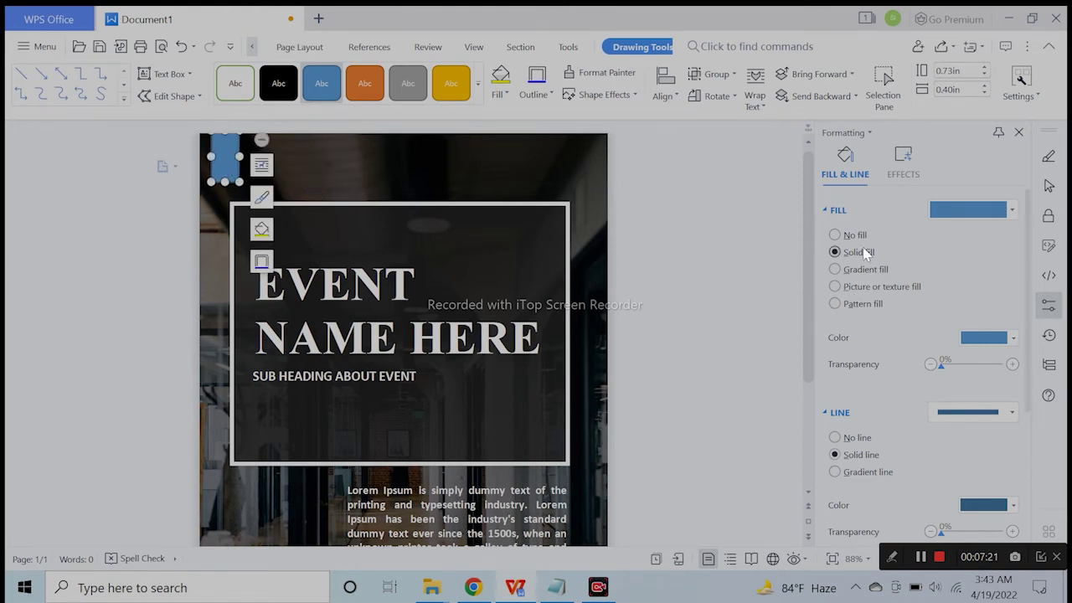
Fill the small rectangle white and remove its outline.
left_click(997, 343)
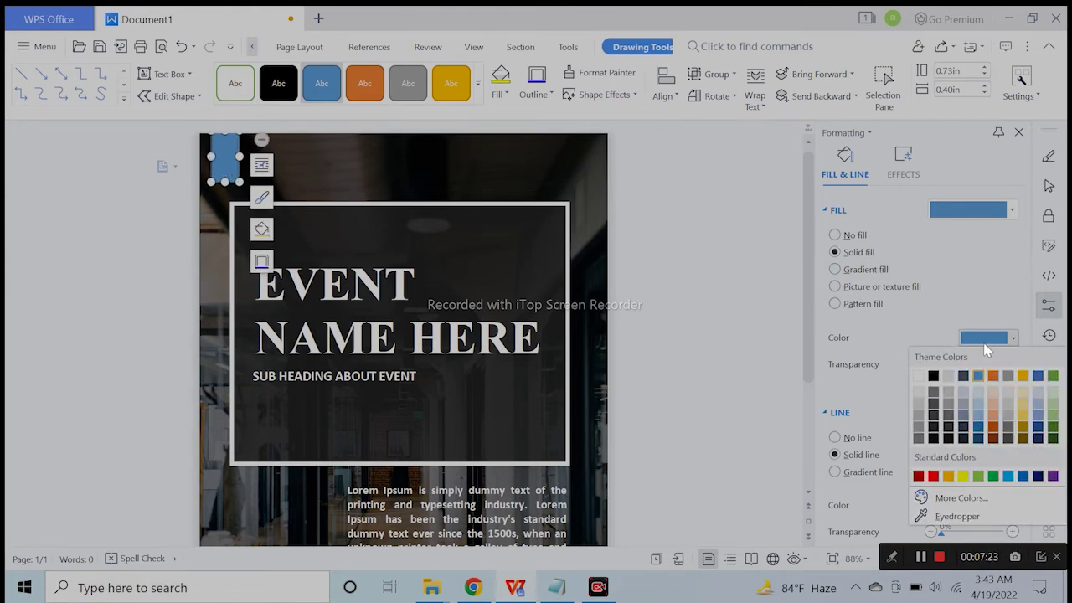
left_click(921, 376)
left_click(835, 437)
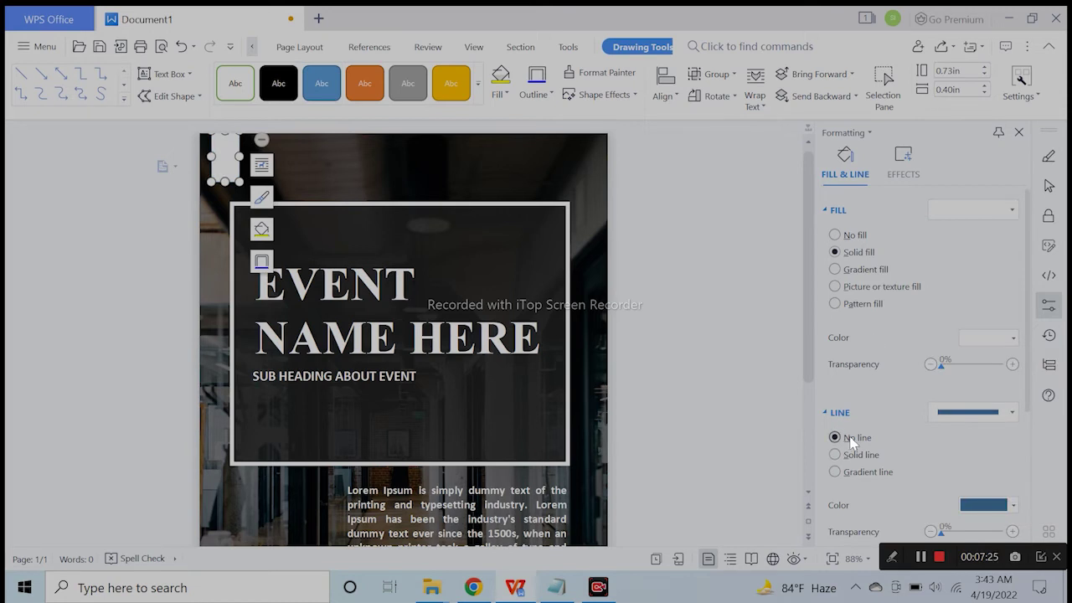
left_click(733, 345)
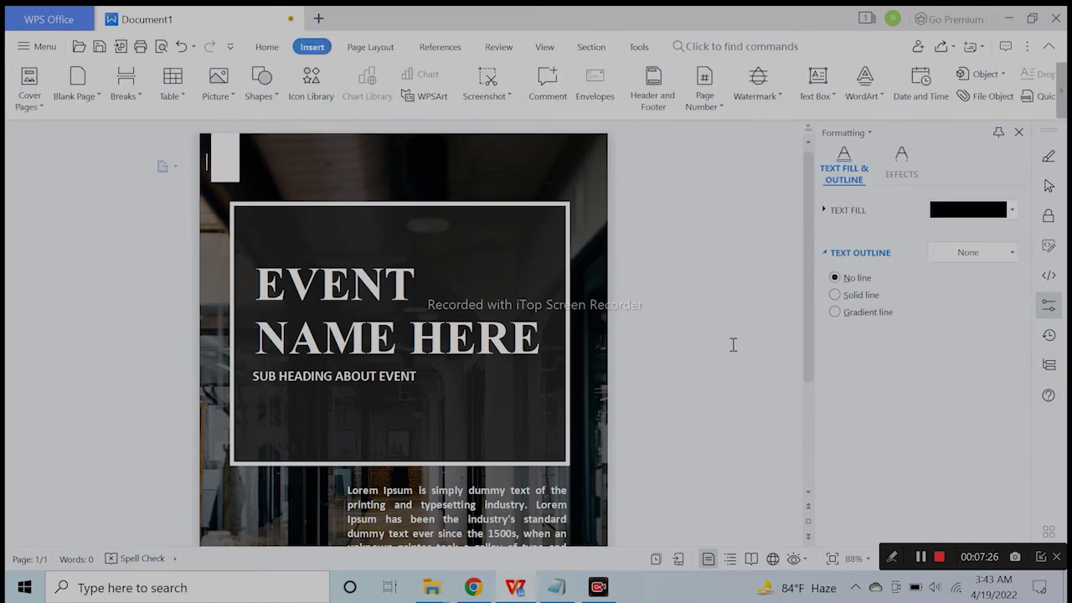
left_click(222, 171)
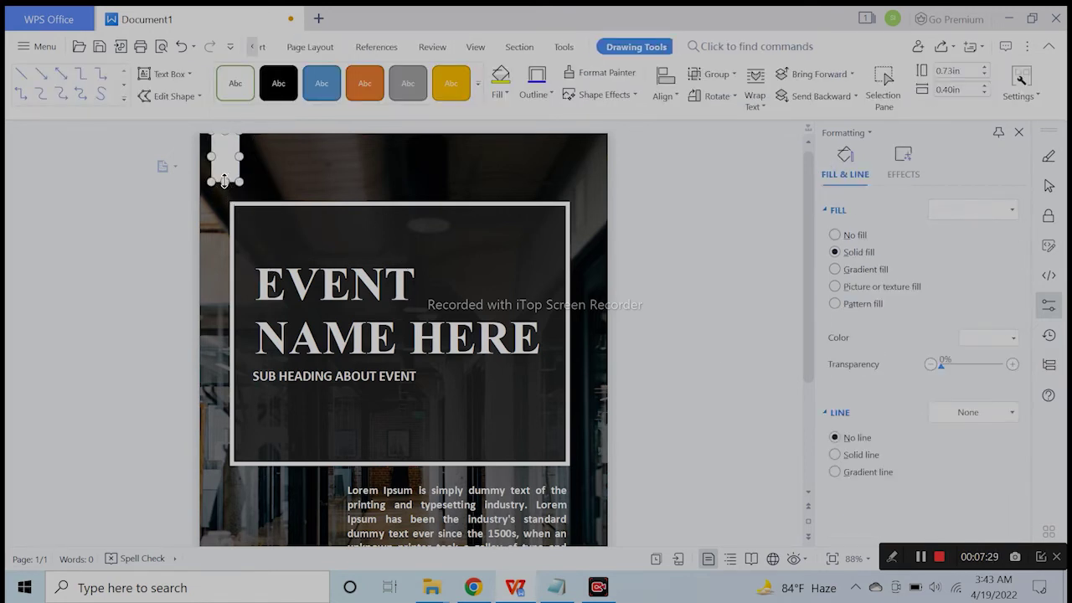
left_click(638, 232)
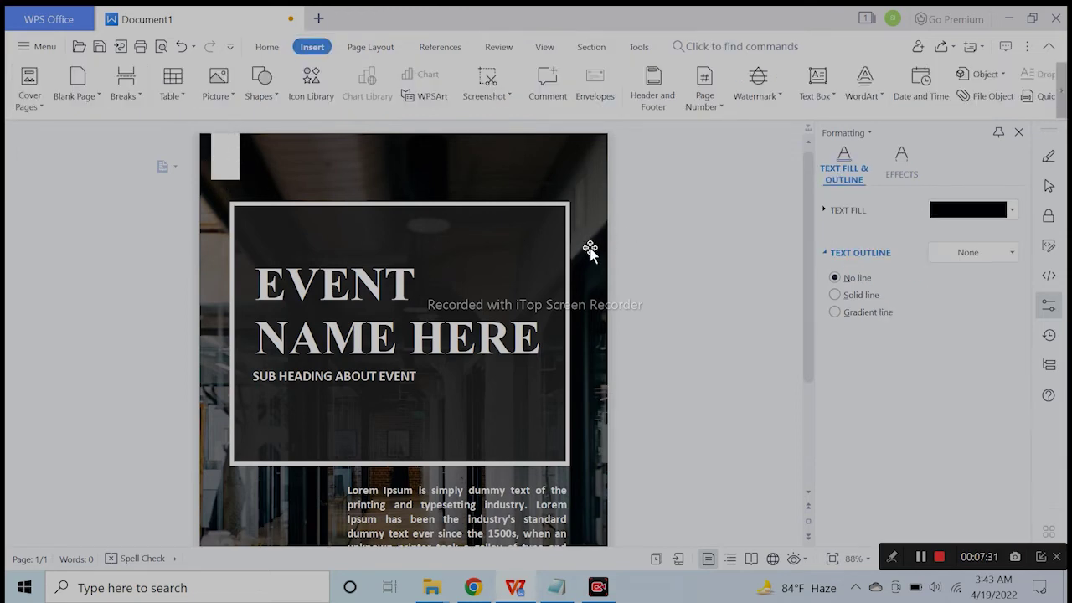
scroll(569, 289, "down", 2, "ctrl")
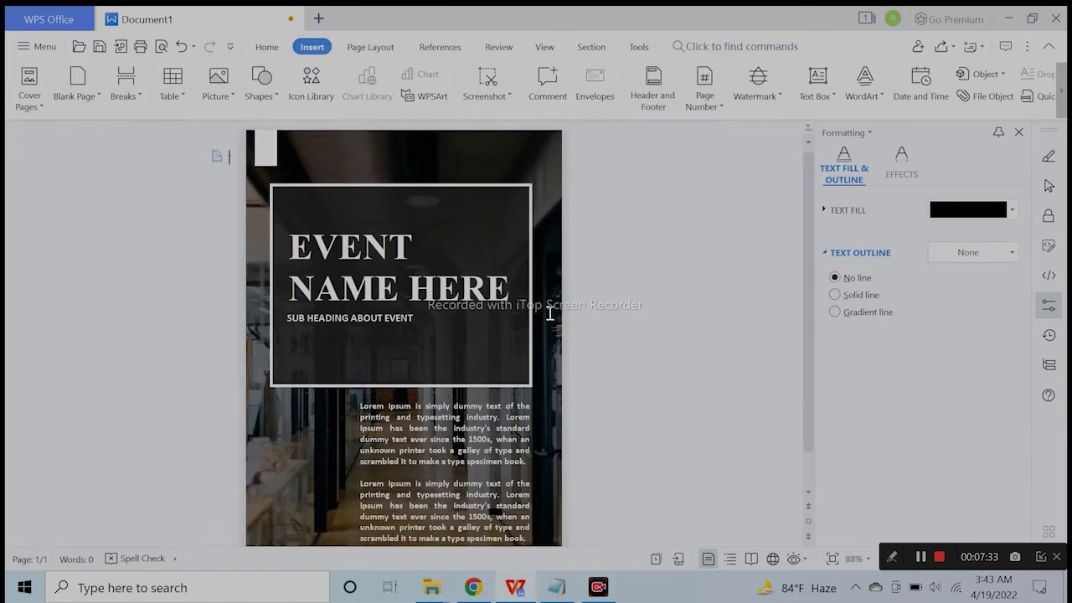
scroll(552, 326, "down", 1)
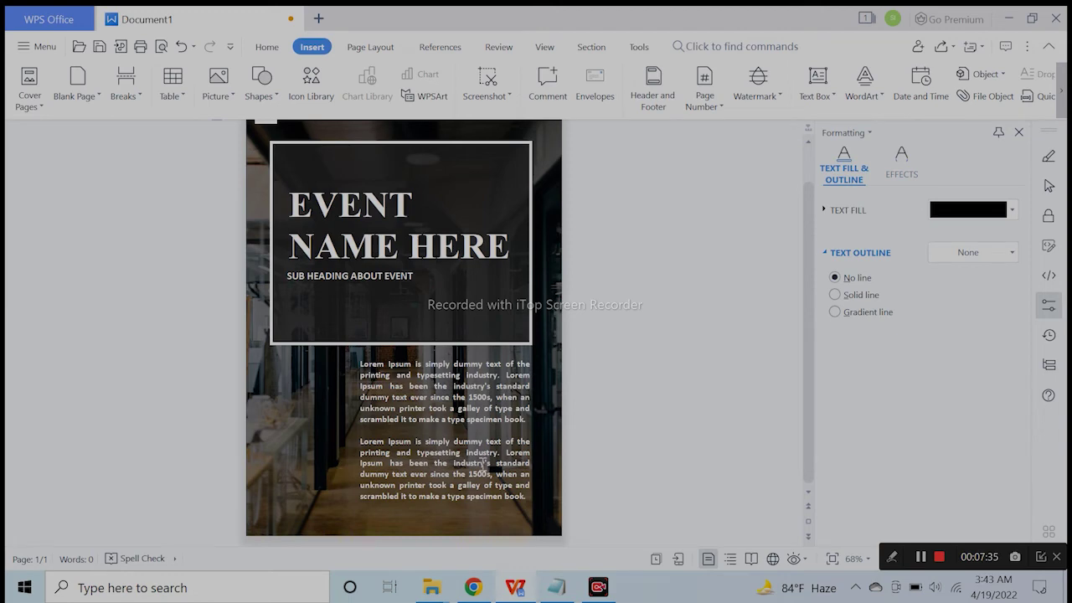
Draw a thin white rectangle bar along the bottom edge of the page.
left_click(259, 80)
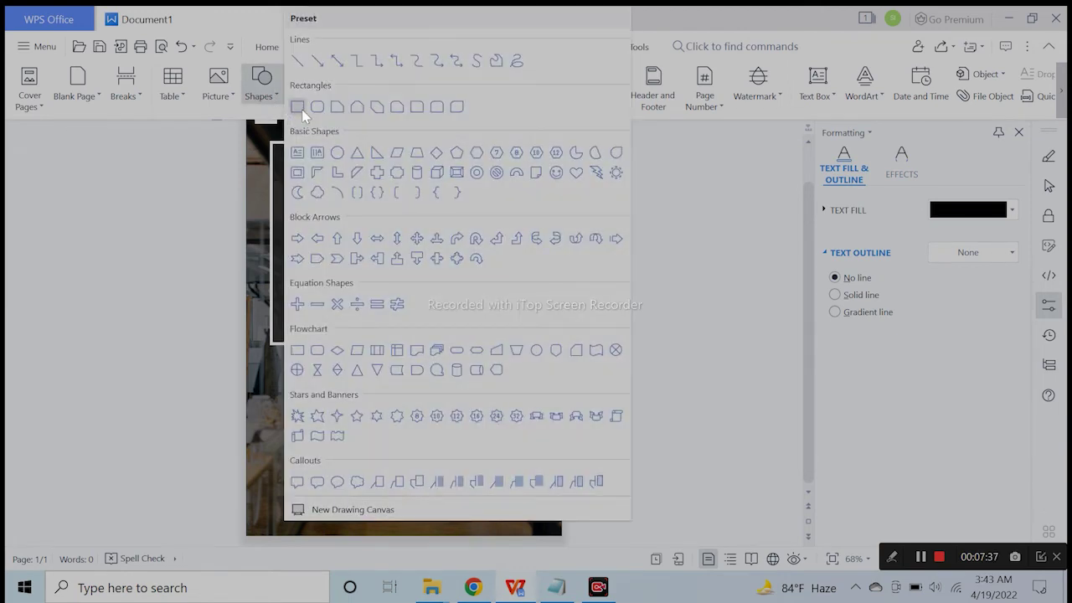
left_click(299, 107)
mouse_move(281, 520)
left_mouse_down()
mouse_move(462, 541)
mouse_move(519, 536)
left_mouse_up()
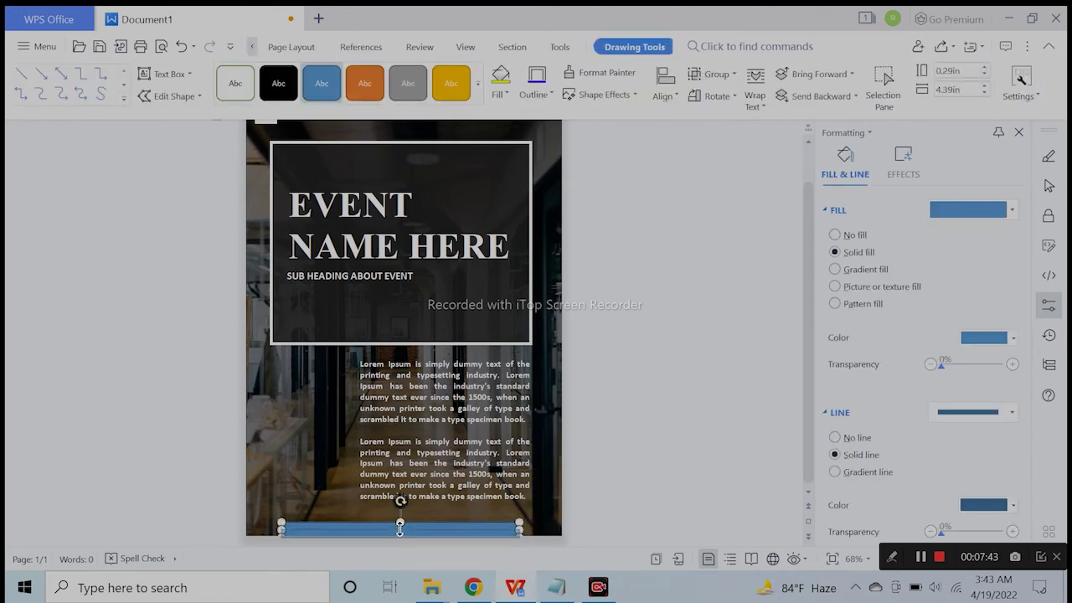
left_click_drag(400, 528, 400, 535)
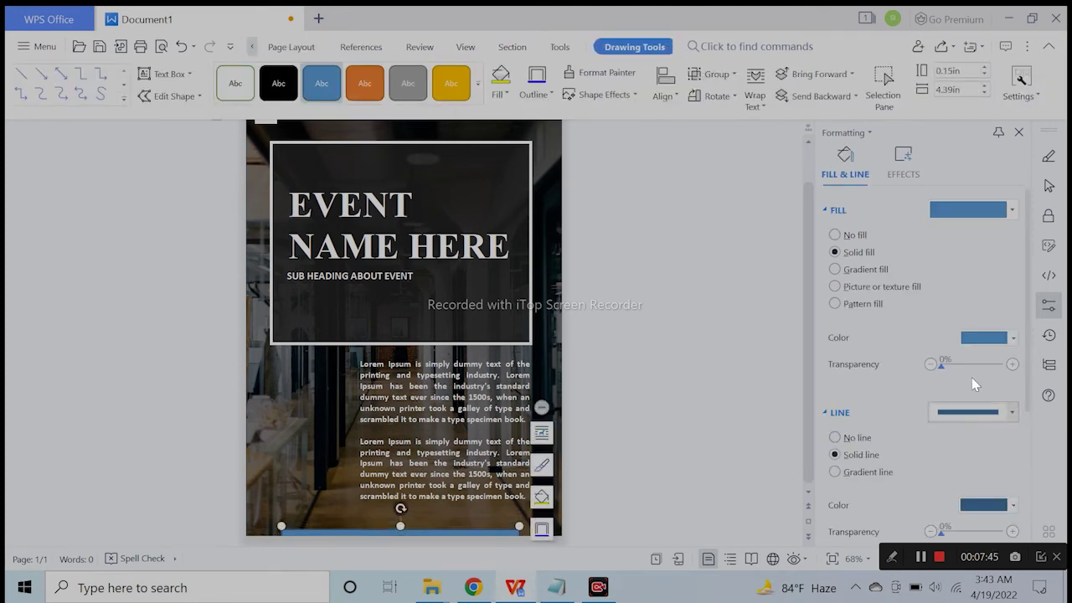
left_click(985, 339)
left_click(919, 375)
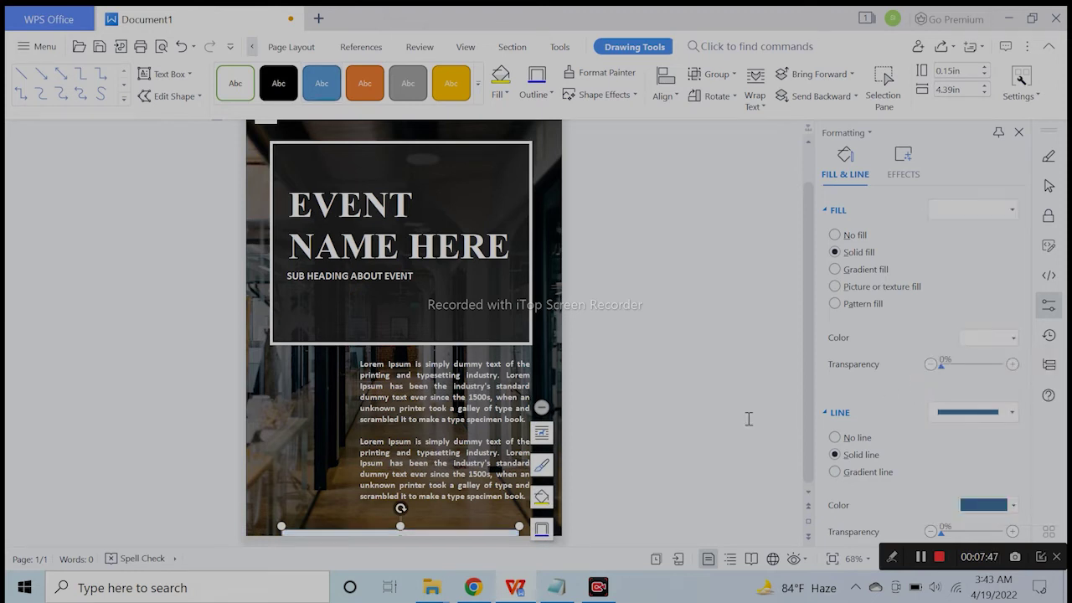
Set the bottom bar to No line and bring up the Insert shapes gallery.
left_click(722, 449)
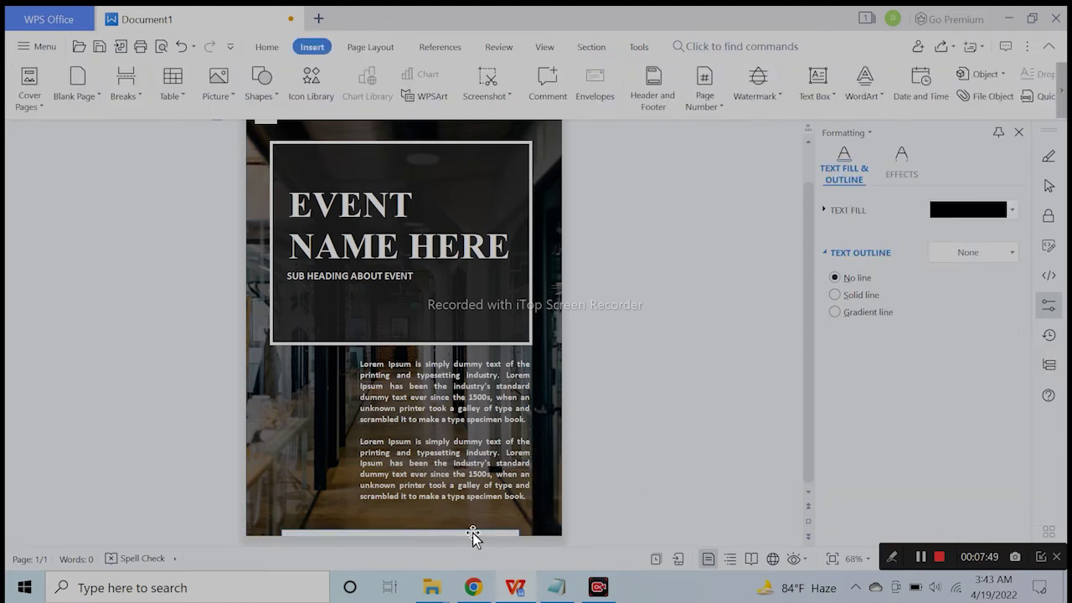
left_click(473, 535)
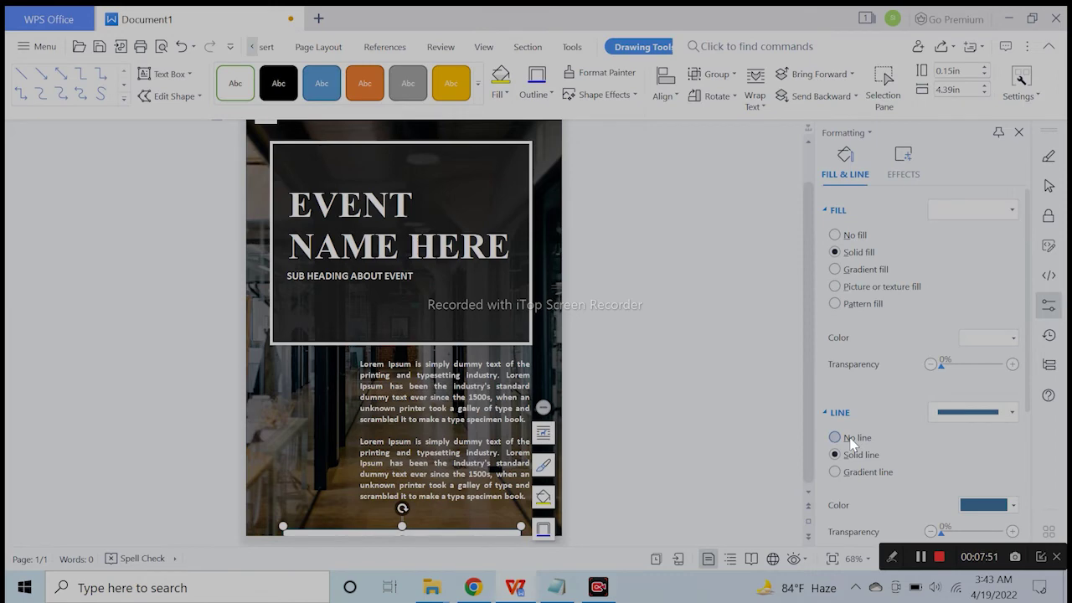
left_click(852, 444)
left_click(628, 393)
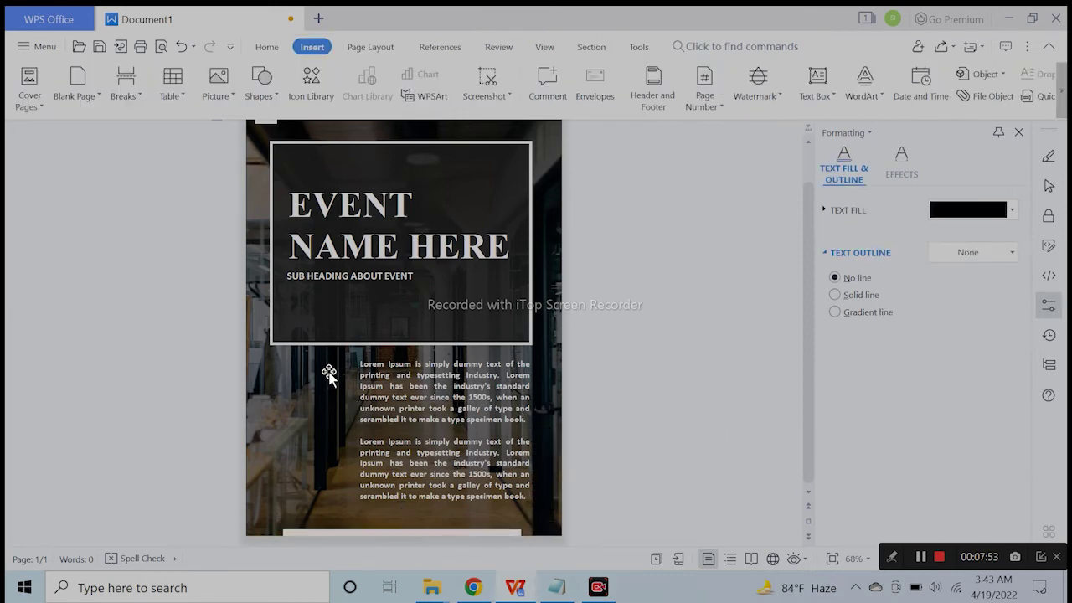
left_click(259, 95)
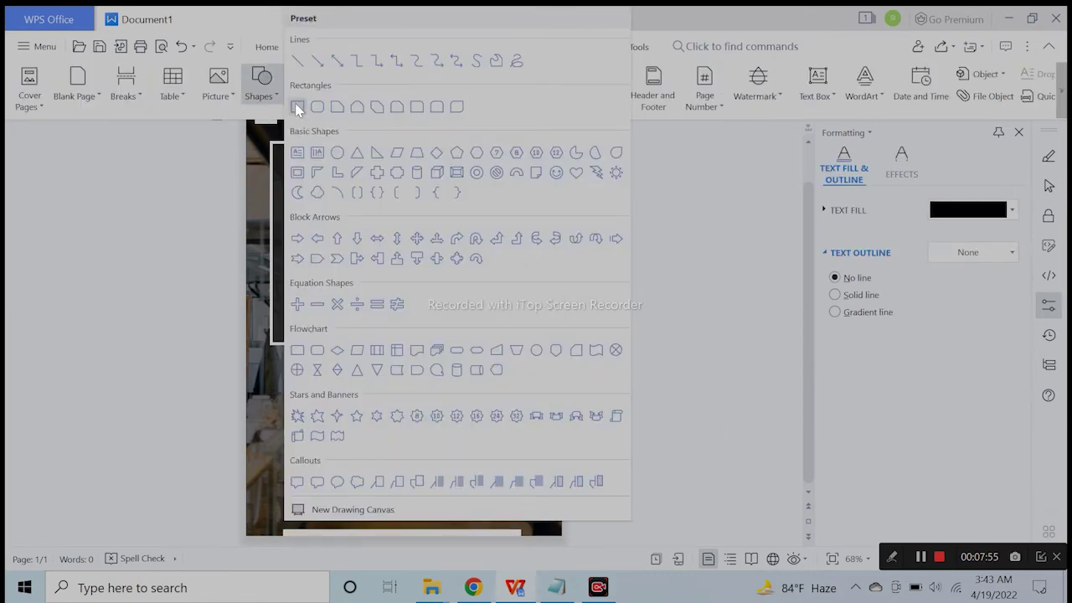
Draw a 2.70 × 1.44 in rectangle left of the body text and enlarge its PHONE label to 16 pt.
left_click(300, 154)
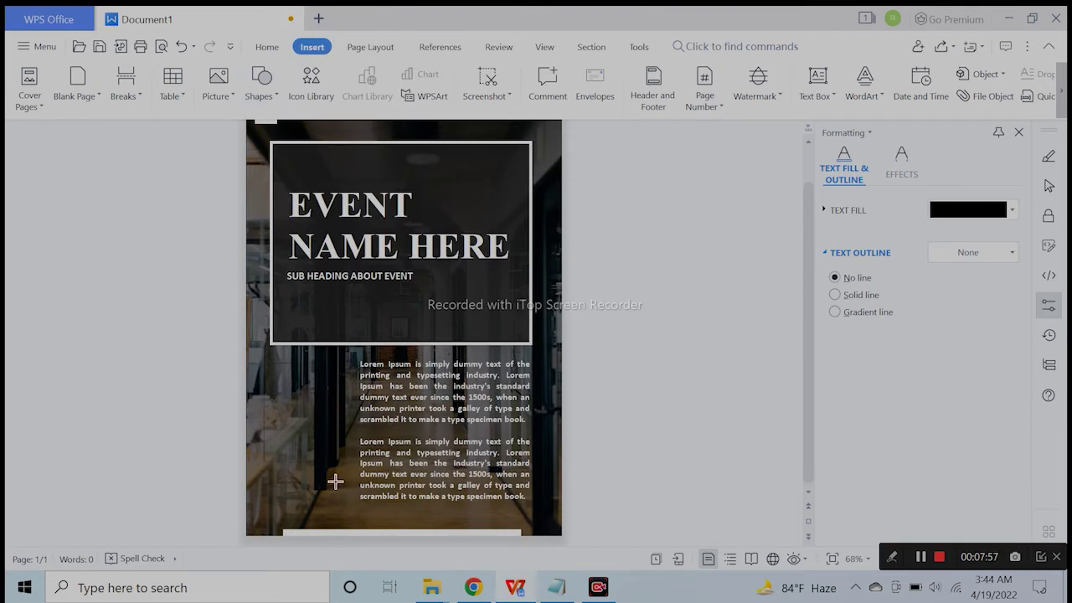
left_click_drag(344, 508, 265, 363)
type("PHONE")
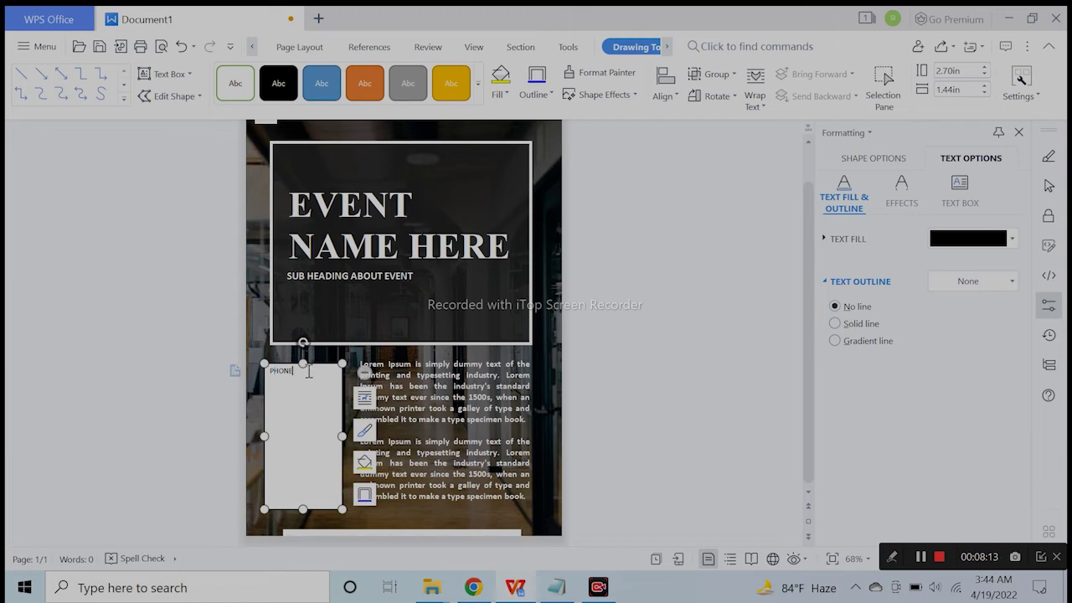
key("ctrl+a")
left_click(251, 46)
left_click(267, 46)
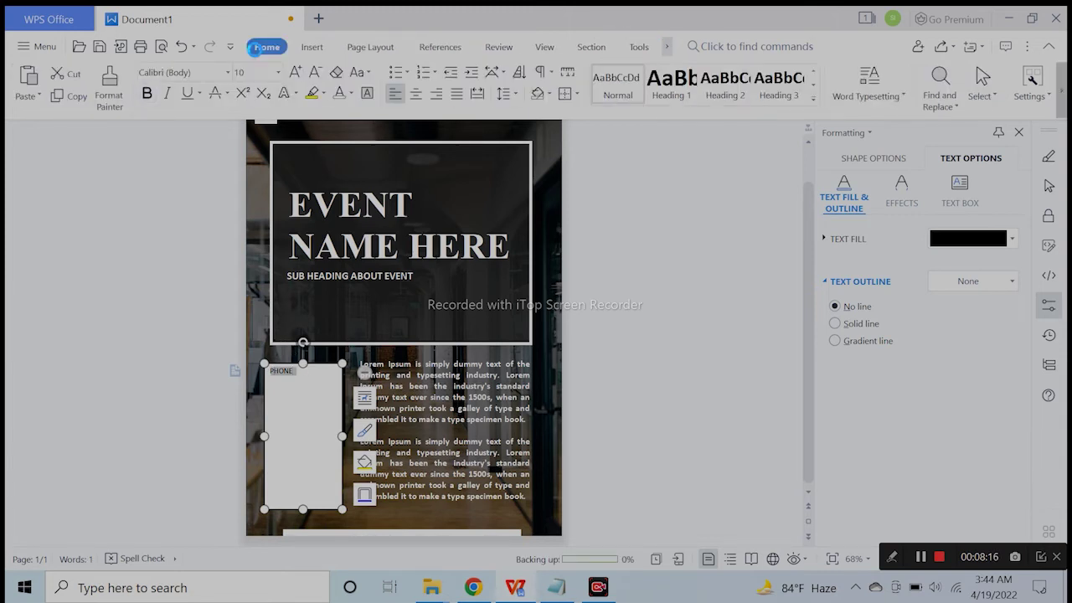
left_click(298, 74)
left_click(298, 74)
left_click(298, 73)
left_click(298, 74)
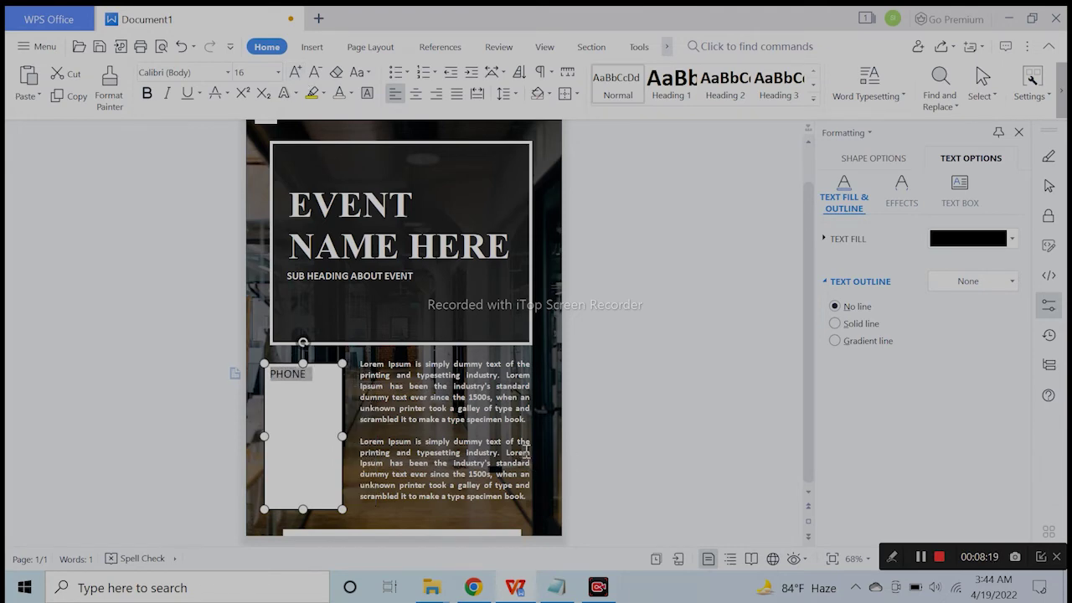
scroll(525, 452, "up", 2)
scroll(393, 409, "down", 1)
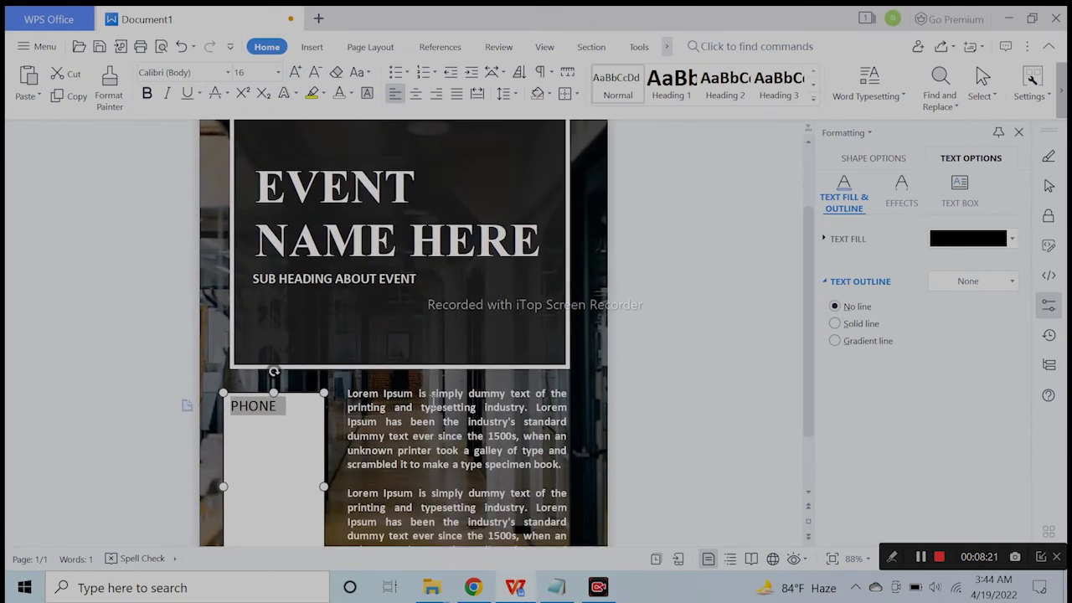
scroll(402, 403, "down", 2)
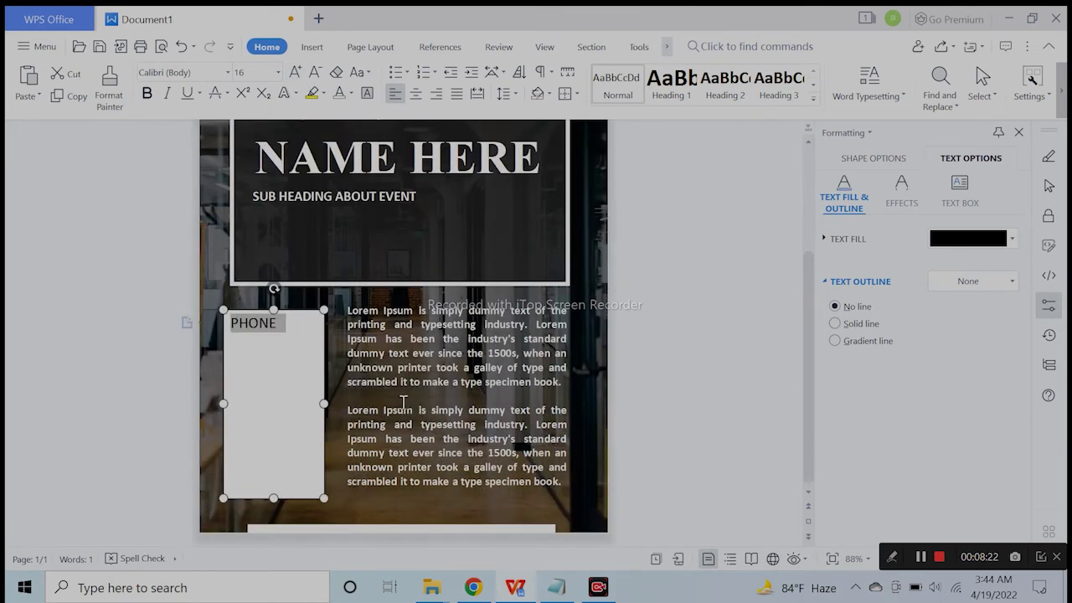
Centre the PHONE label and enter the phone number on the line below it.
left_click(416, 98)
left_click(302, 327)
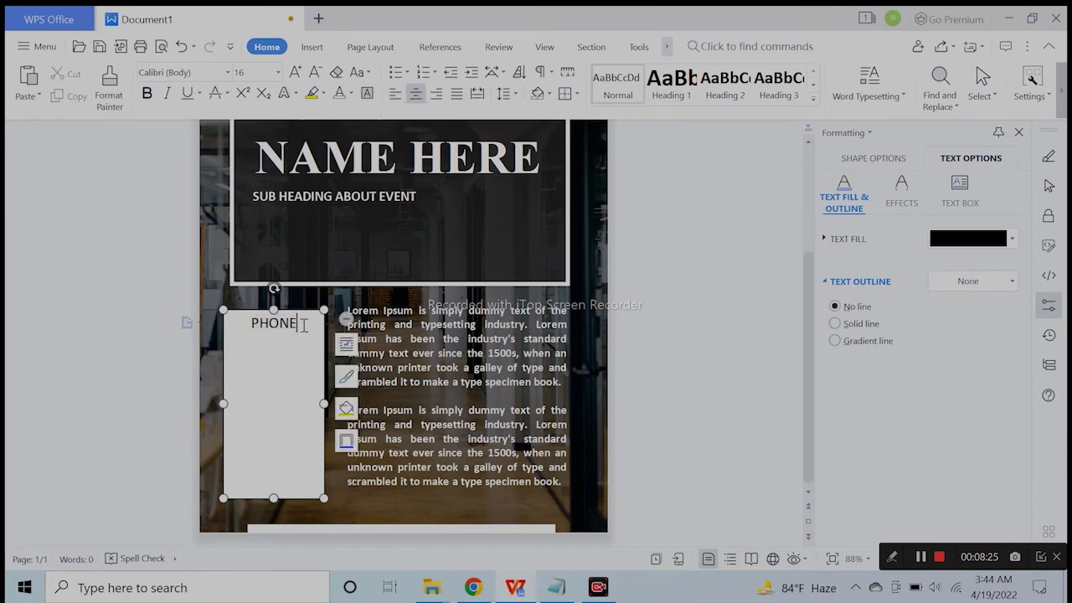
key("Return")
type("0958405")
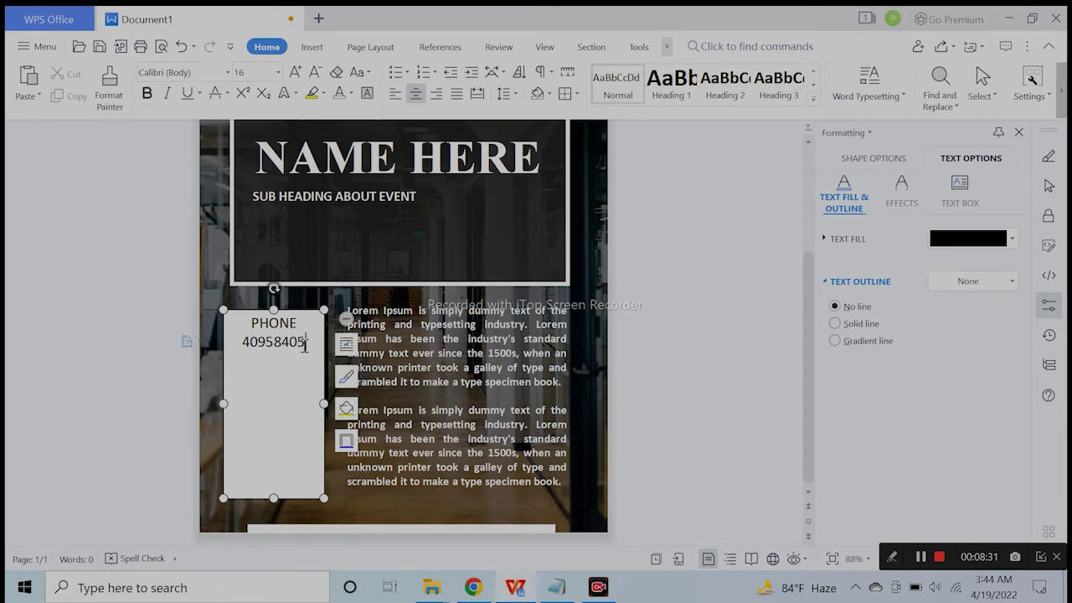
Add the EMAIL label under the phone number and start the e-mail address beneath it.
key("Return")
key("Return")
key("Return")
key("BackSpace")
key("BackSpace")
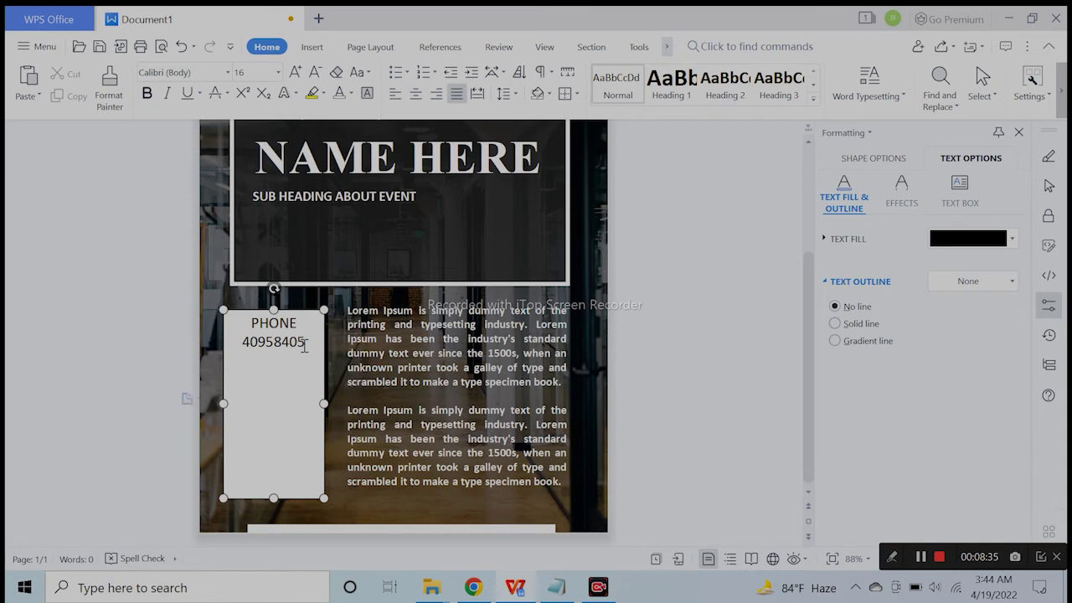
key("ctrl+j")
key("BackSpace")
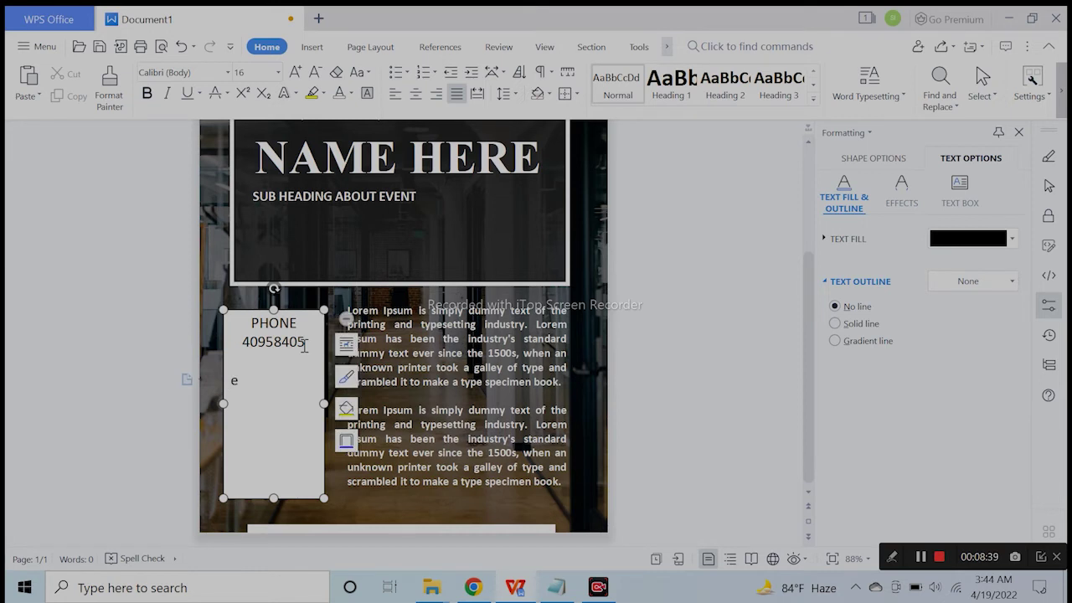
type("MAIL")
key("Return")
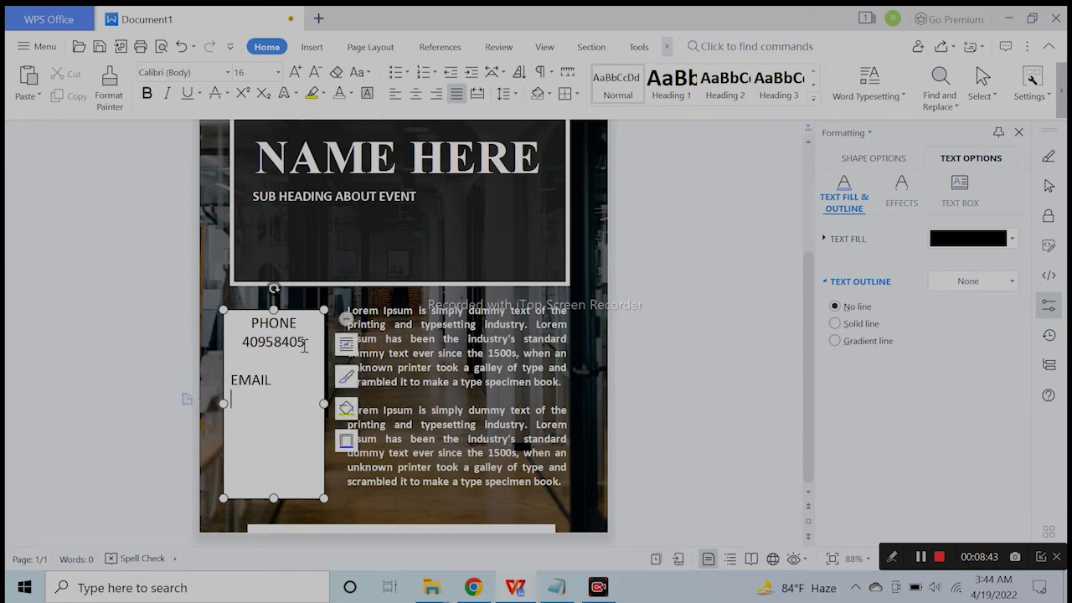
type("DFJDFJ")
Replace the placeholder e-mail text with the contact's actual e-mail address.
type("MAIL.COM")
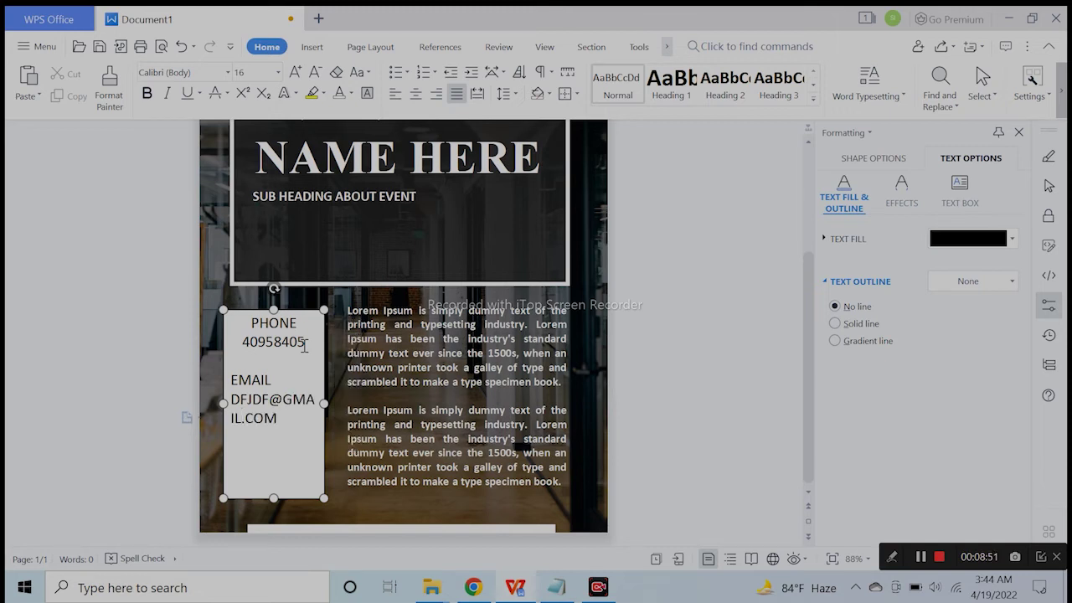
key("ctrl+a")
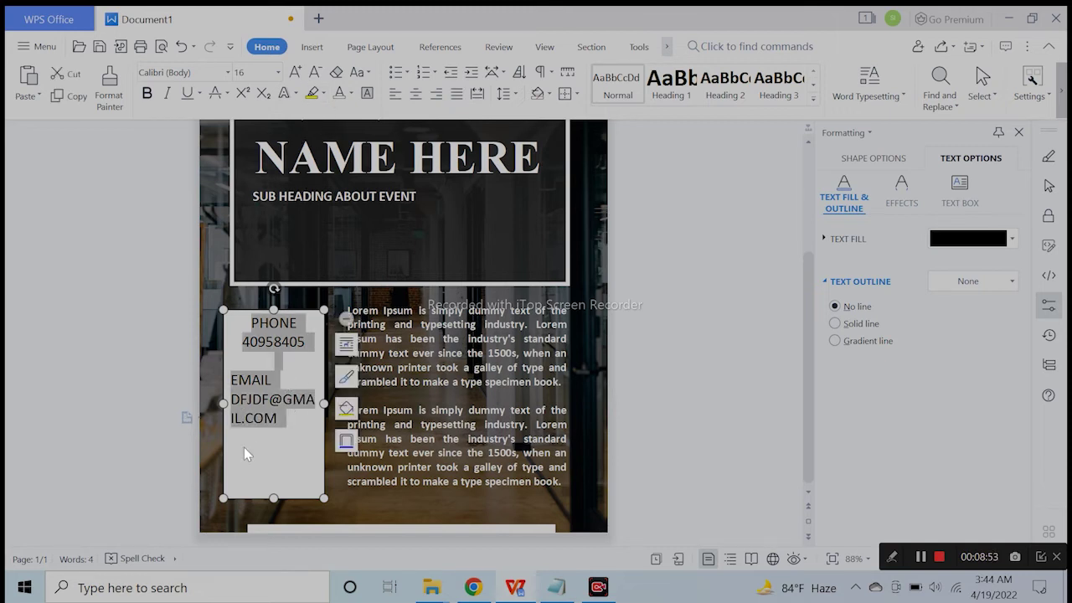
left_click(288, 414)
left_click(277, 421)
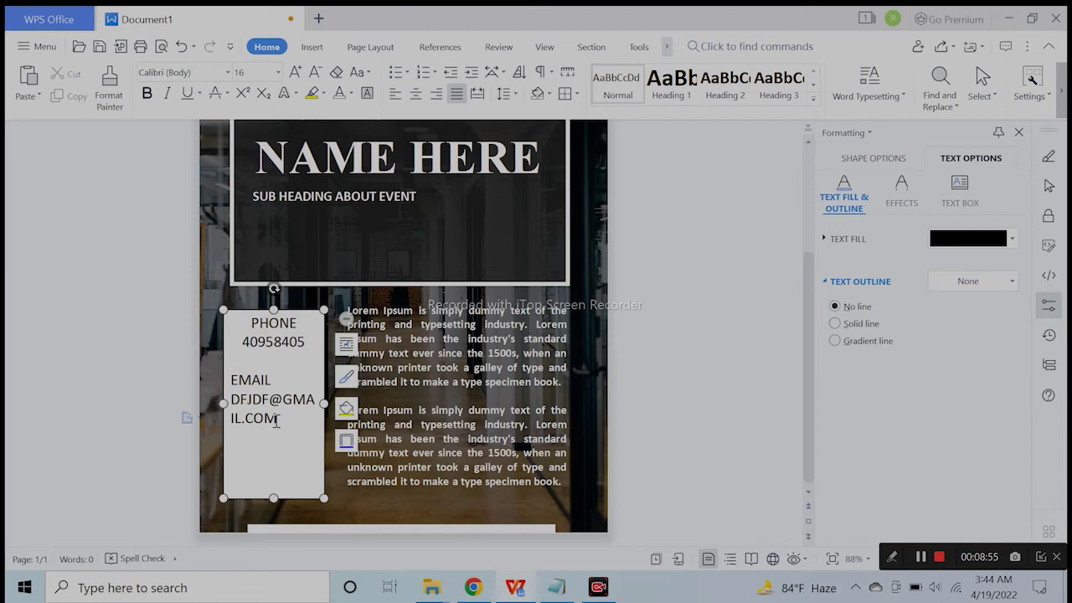
double_click(237, 402)
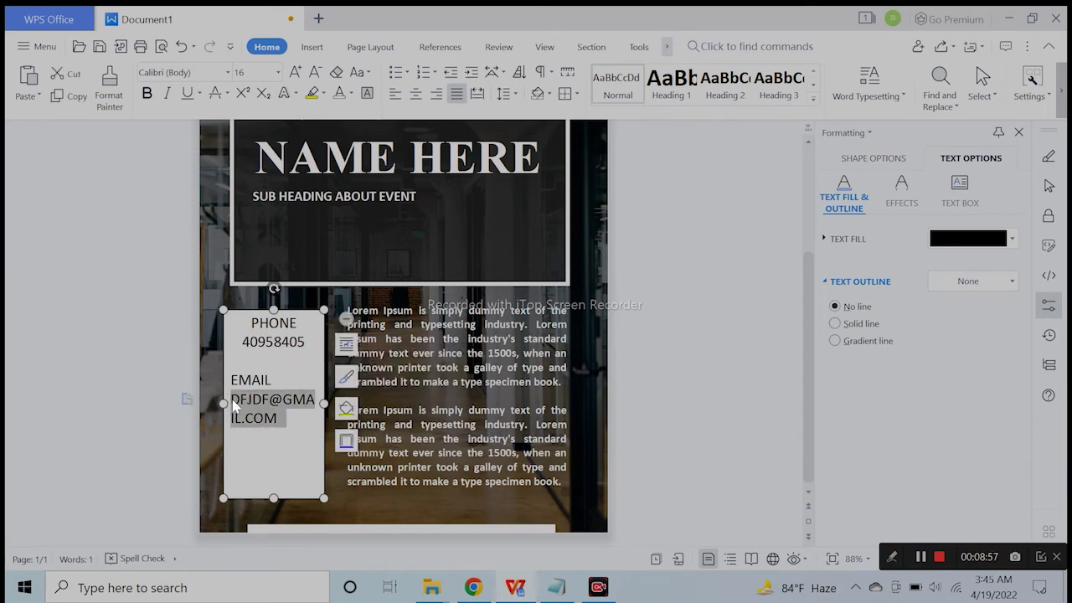
key("BackSpace")
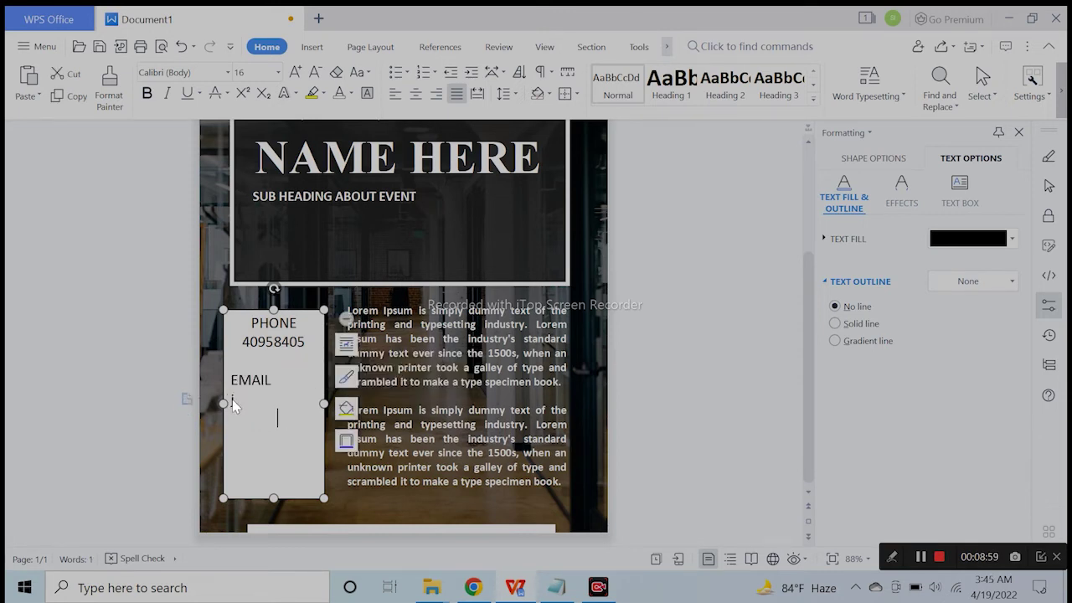
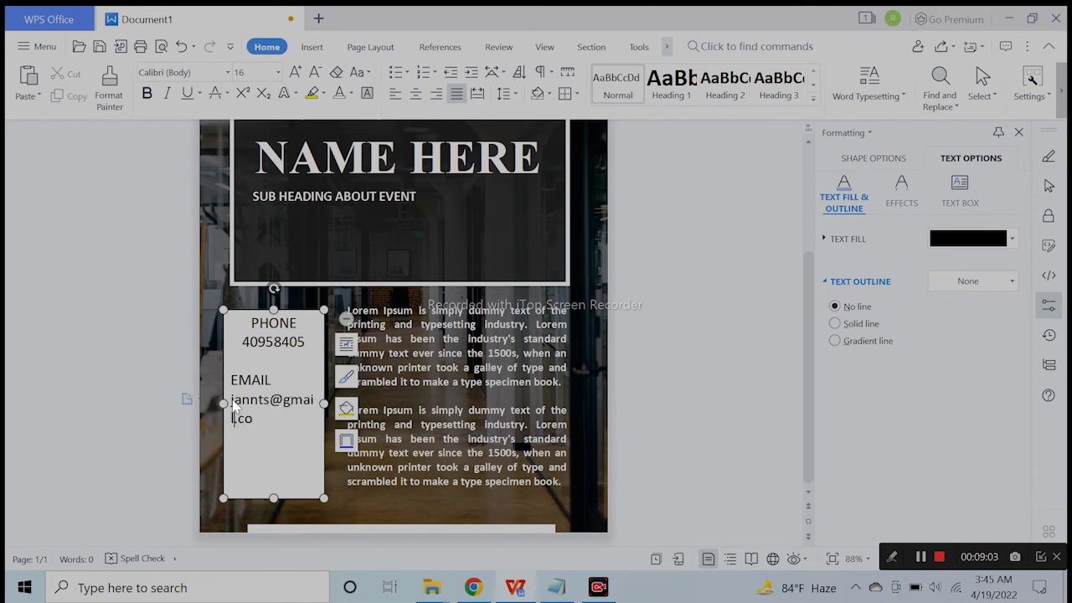
Reduce the contact text to 14 pt and widen the box on both sides.
key("ctrl+a")
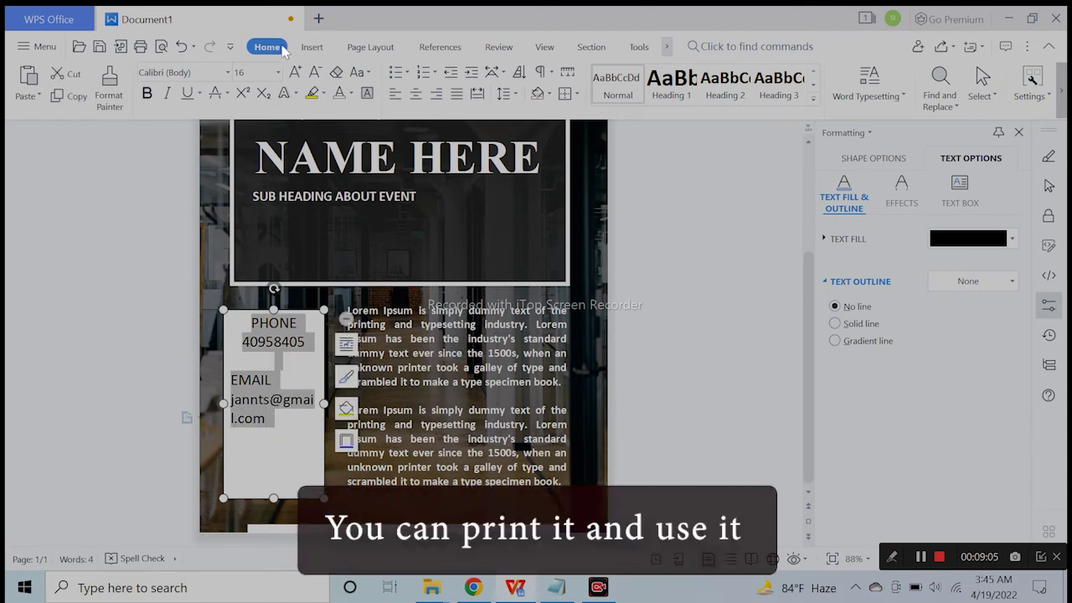
left_click(279, 420)
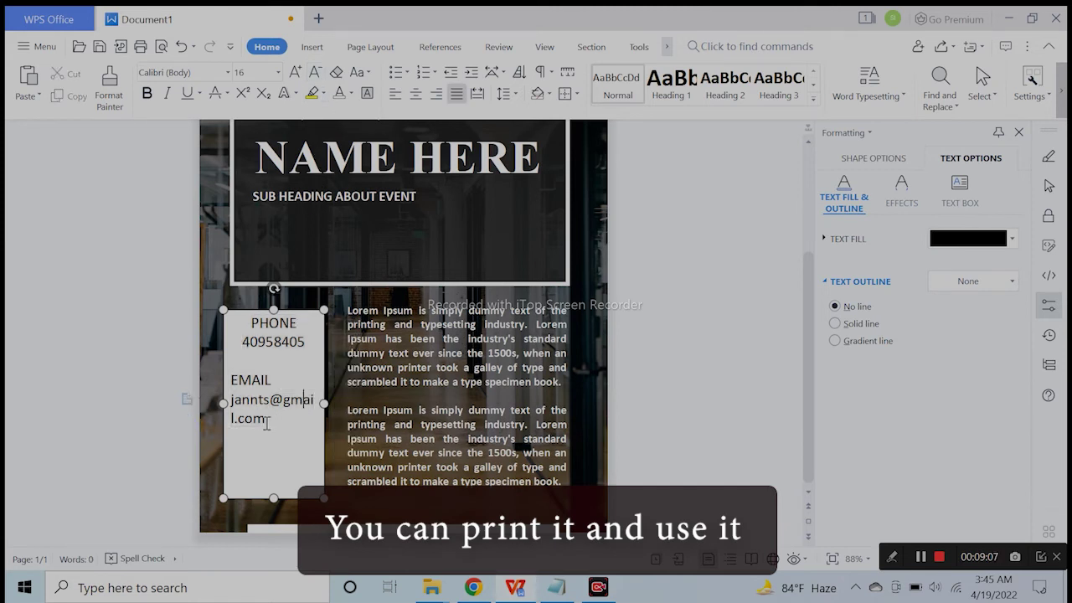
key("ctrl+a")
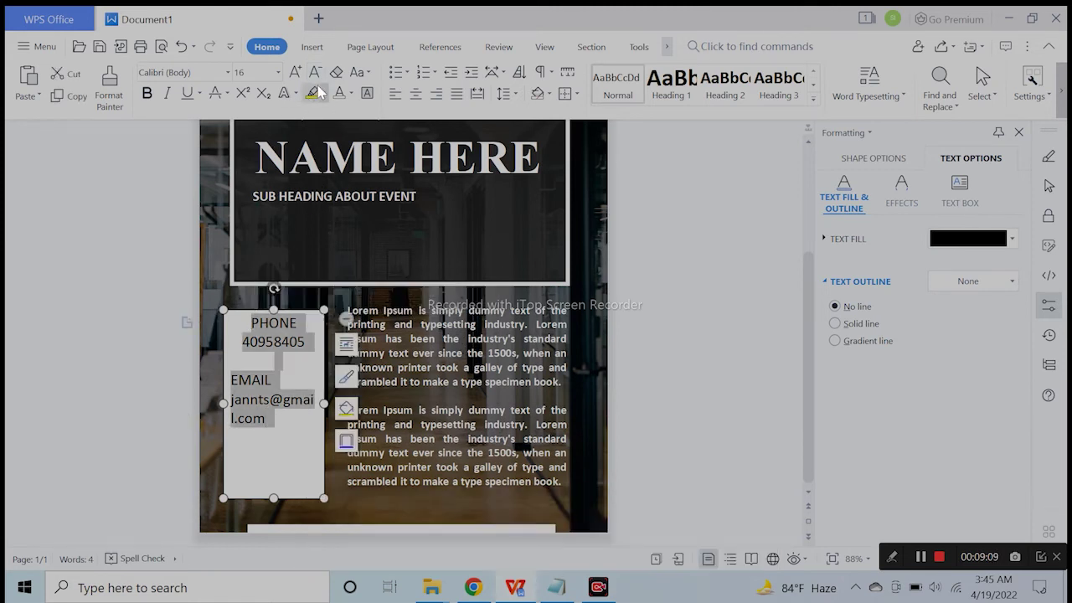
left_click(315, 72)
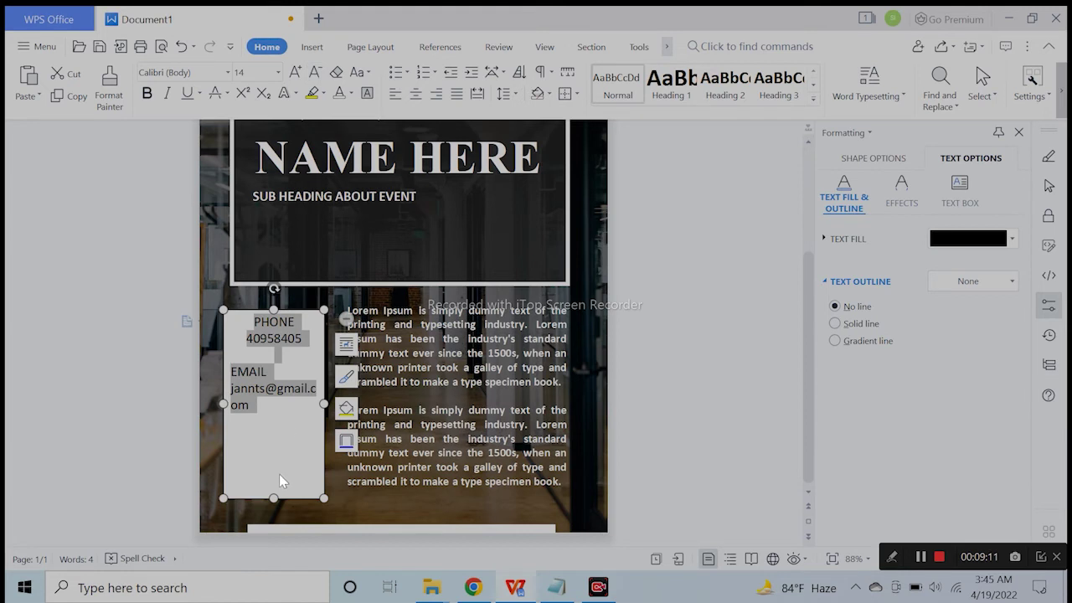
left_click_drag(218, 405, 212, 405)
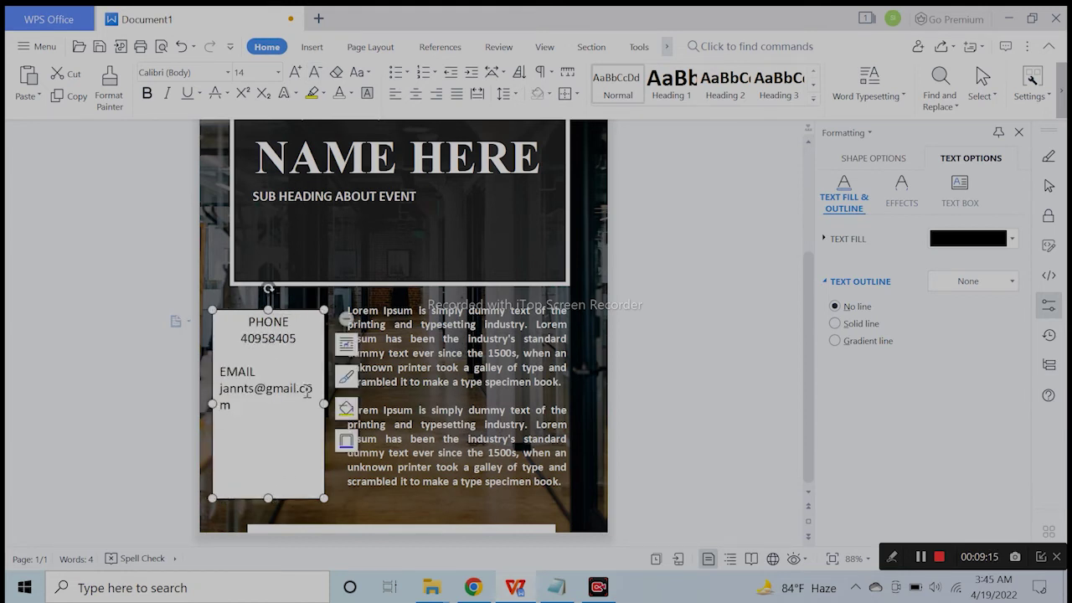
left_click_drag(324, 405, 331, 404)
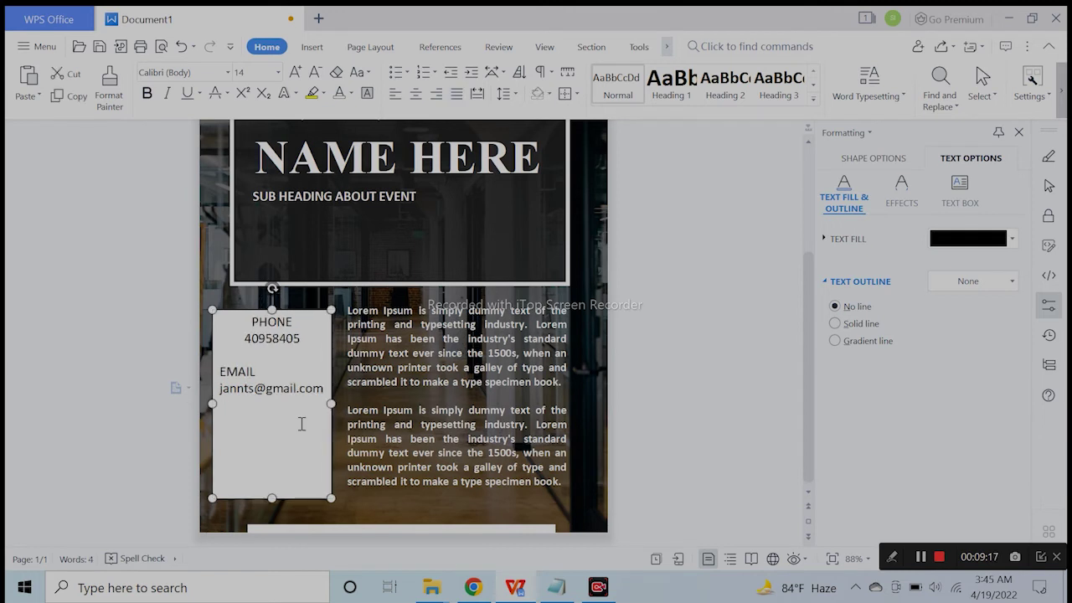
Centre all four contact lines and move the box up level with the body text.
left_click(256, 396)
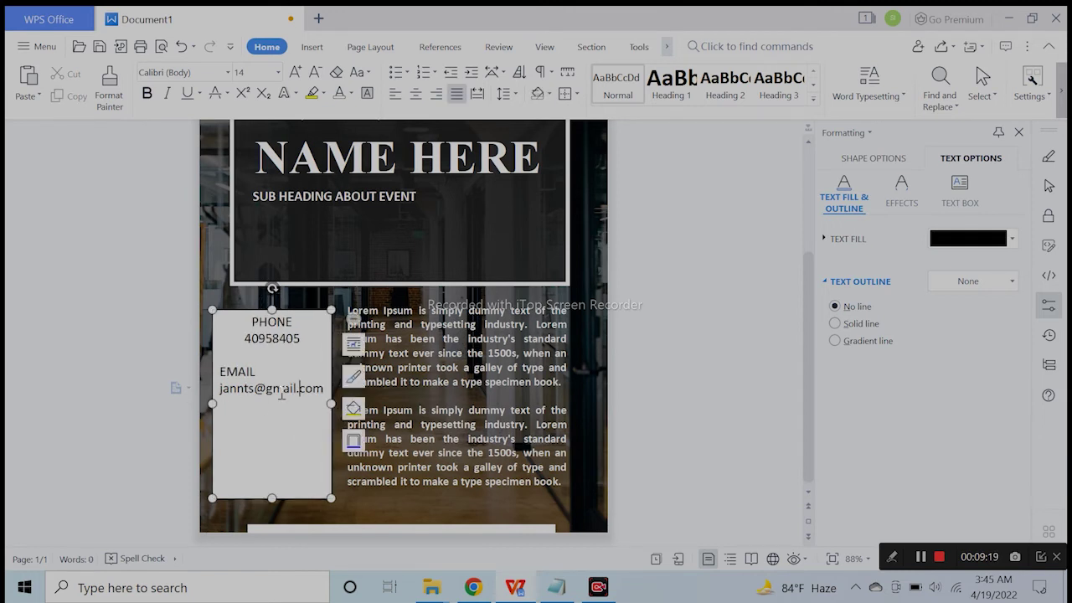
key("ctrl+a")
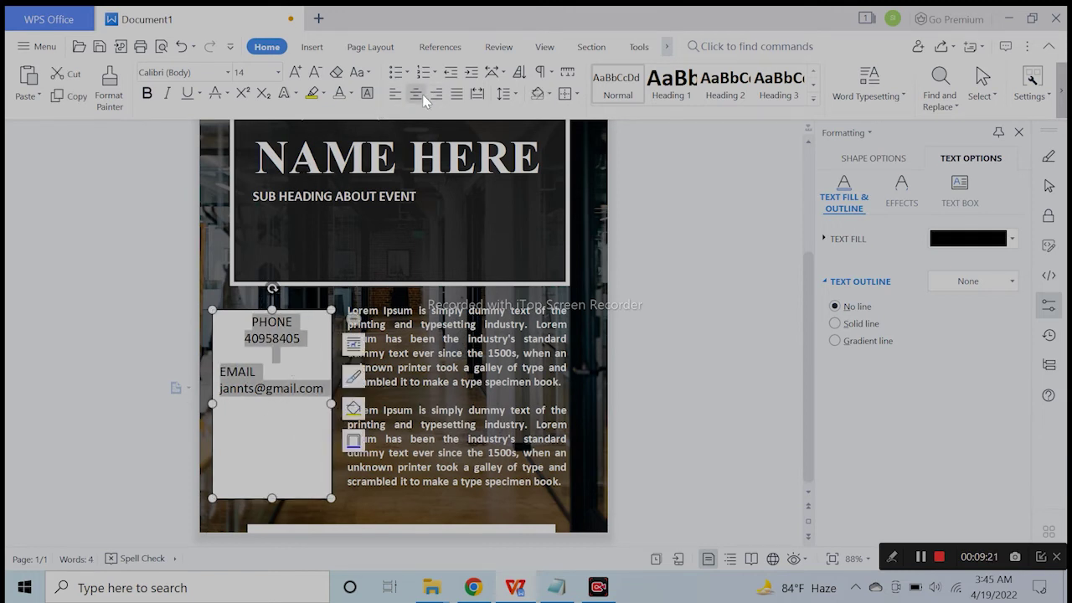
left_click(422, 93)
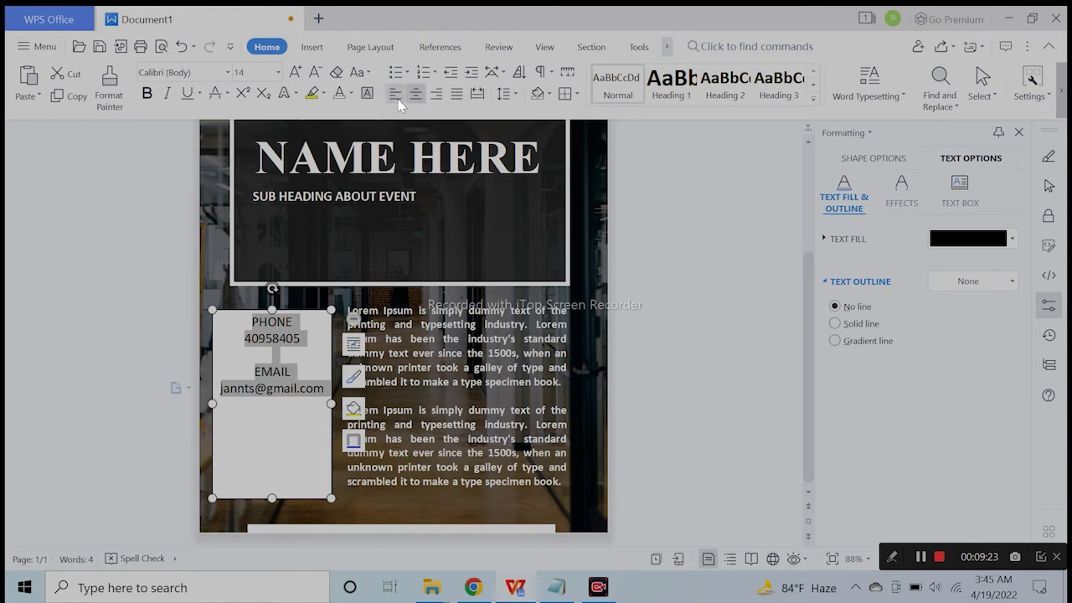
left_click(398, 98)
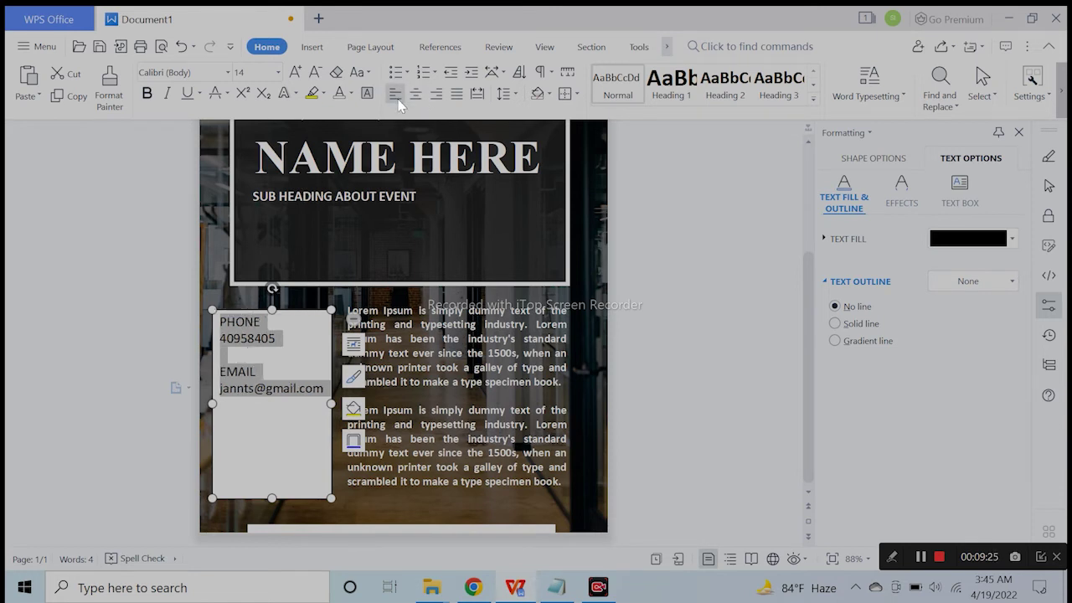
left_click(420, 97)
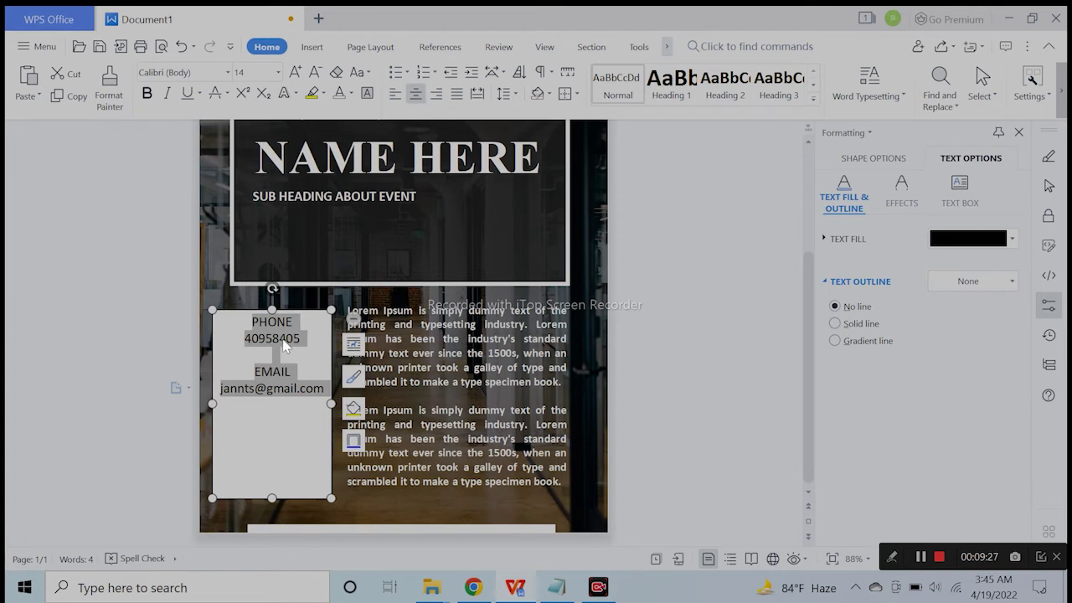
left_click_drag(273, 309, 272, 352)
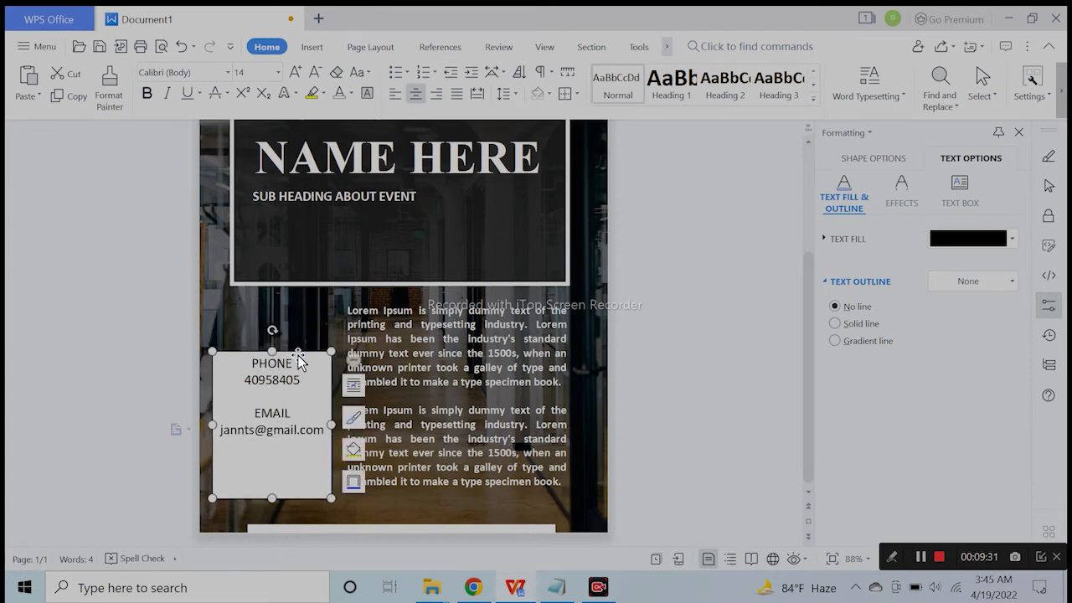
left_click_drag(299, 358, 299, 320)
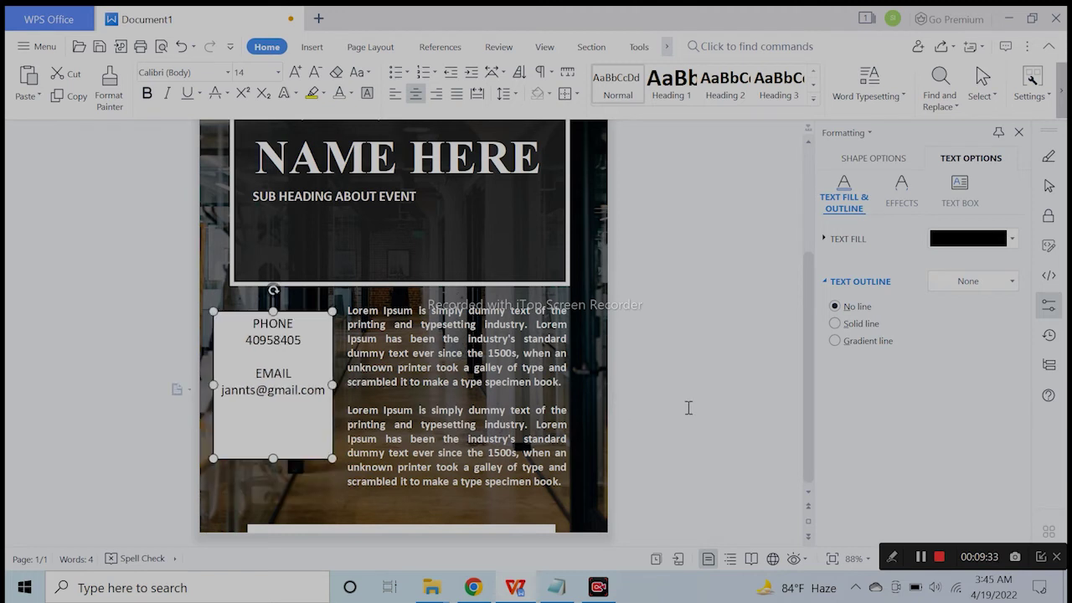
Insert a blank line above PHONE in the contact box.
left_click(331, 494)
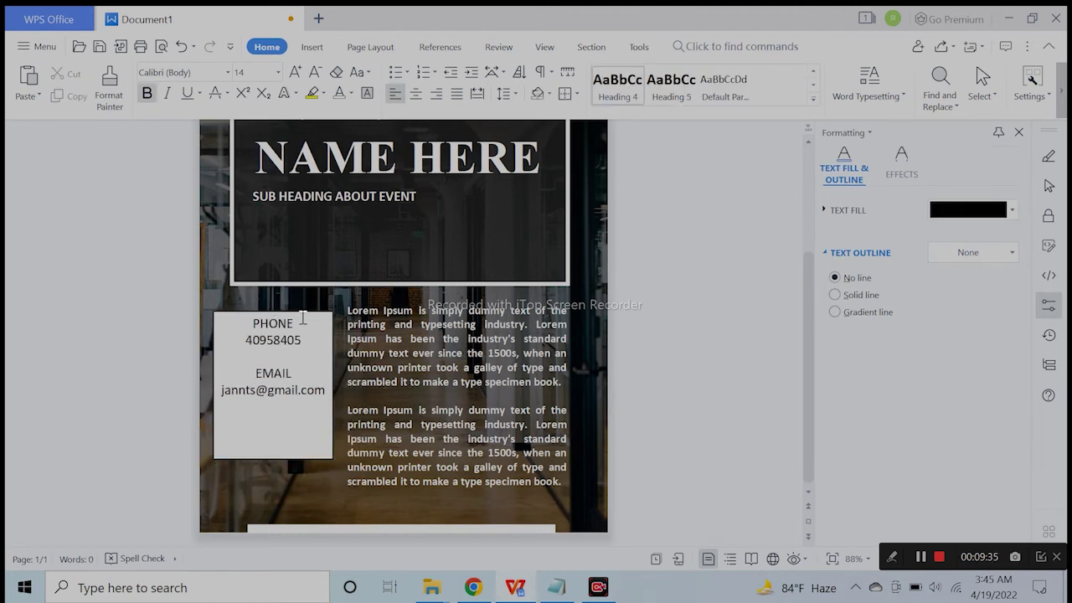
left_click(253, 325)
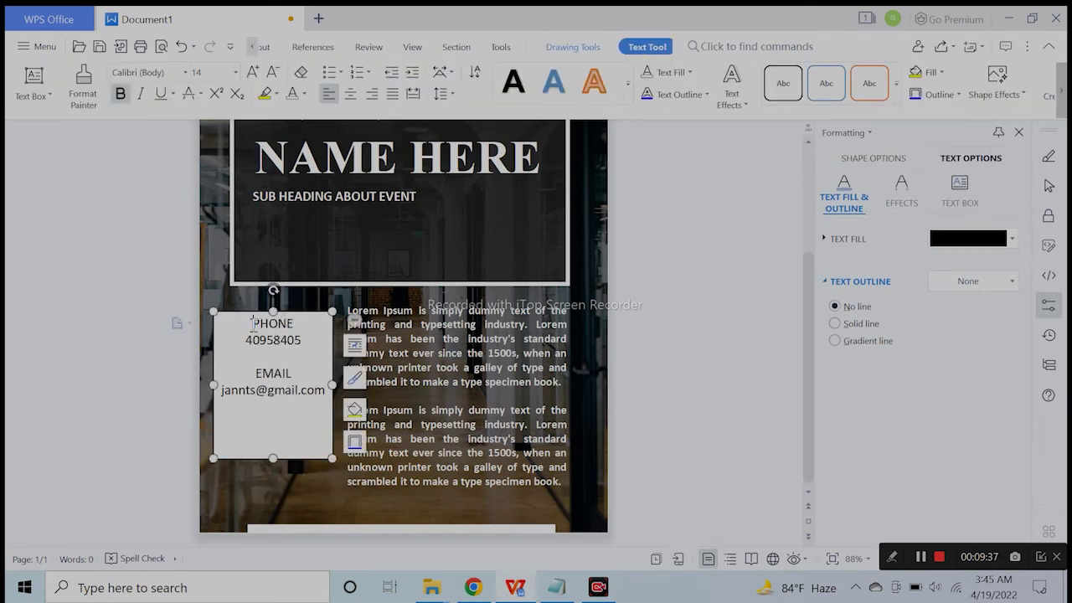
key("Return")
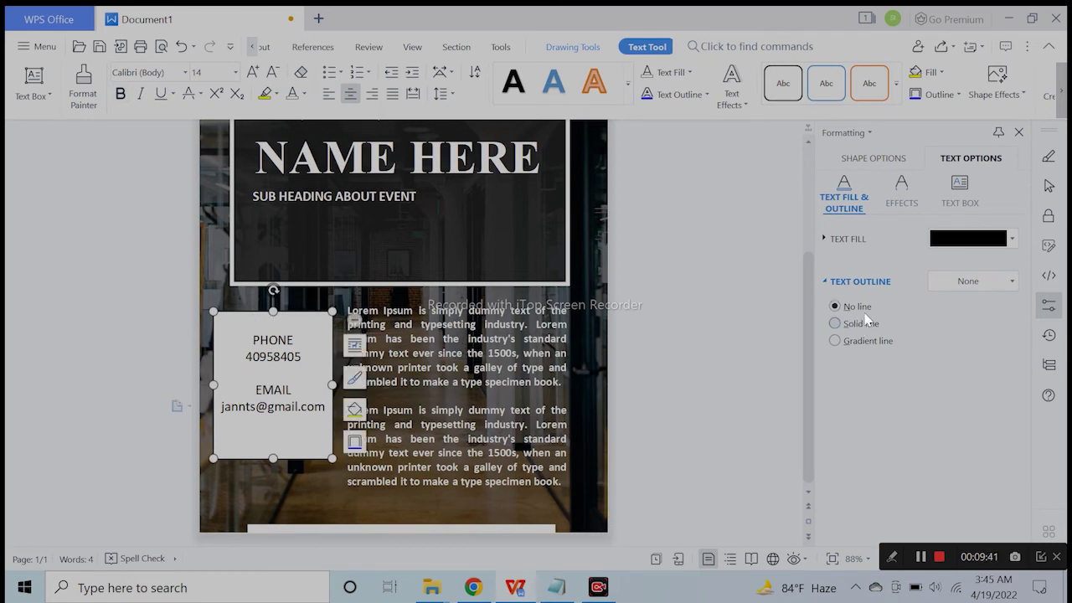
Give the contact box no fill, no outline and white text, widening it for the e-mail.
left_click(874, 159)
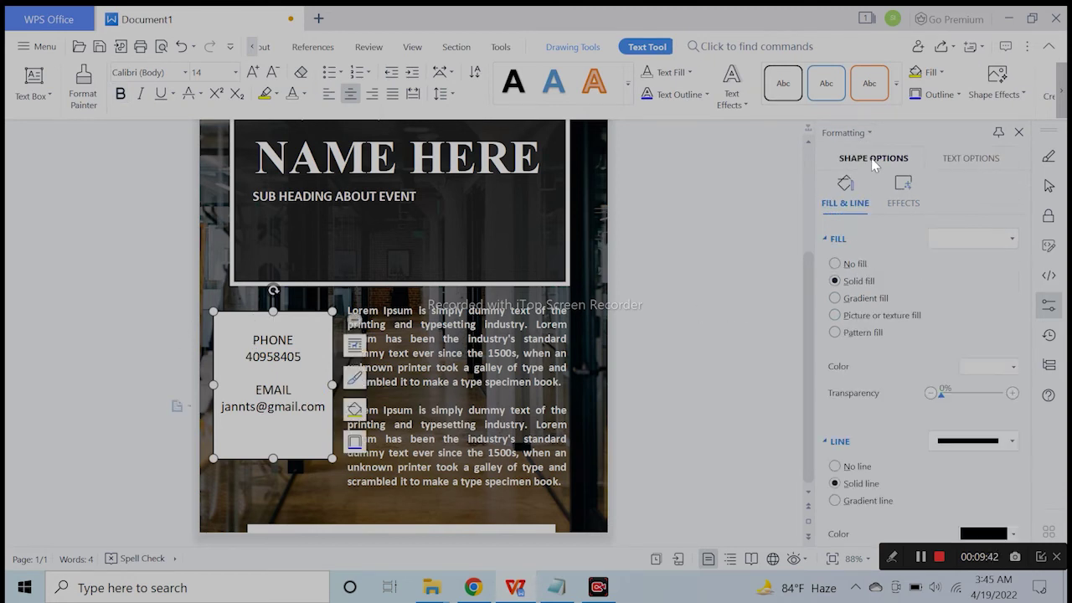
left_click(861, 265)
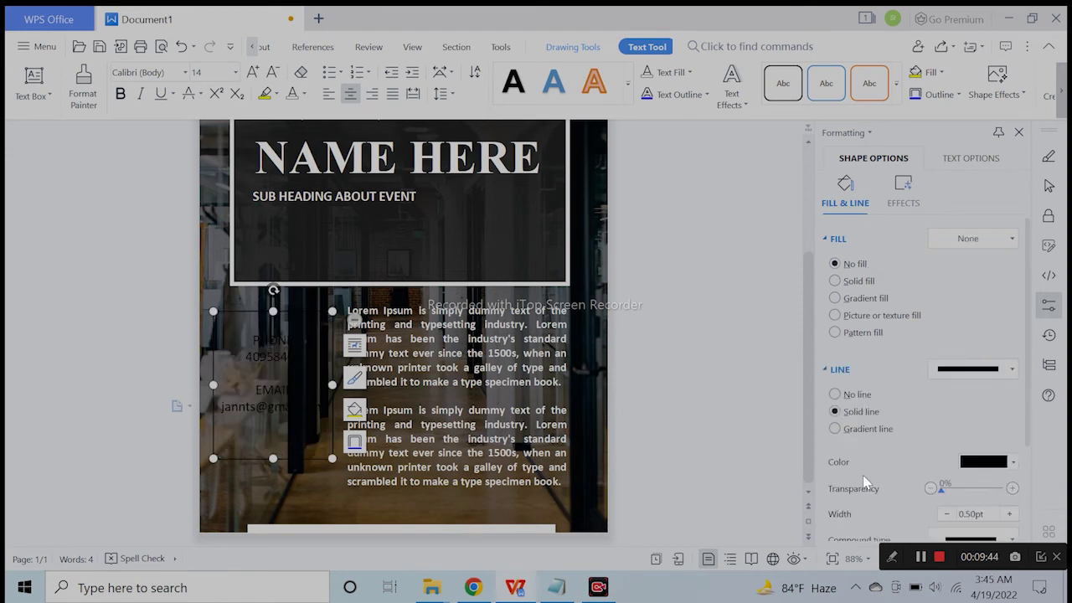
left_click(859, 393)
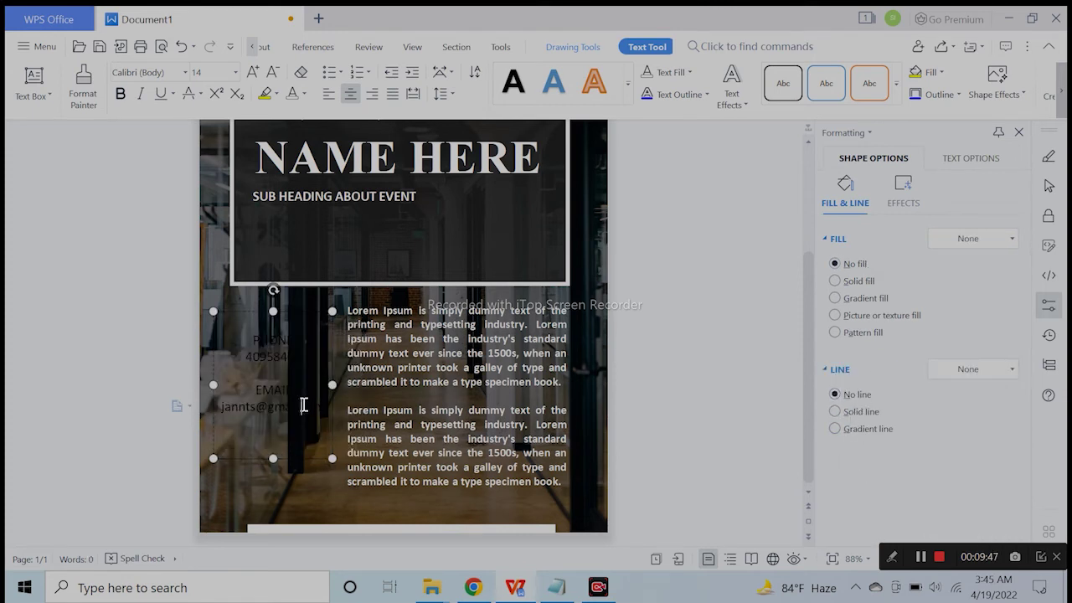
left_click(291, 92)
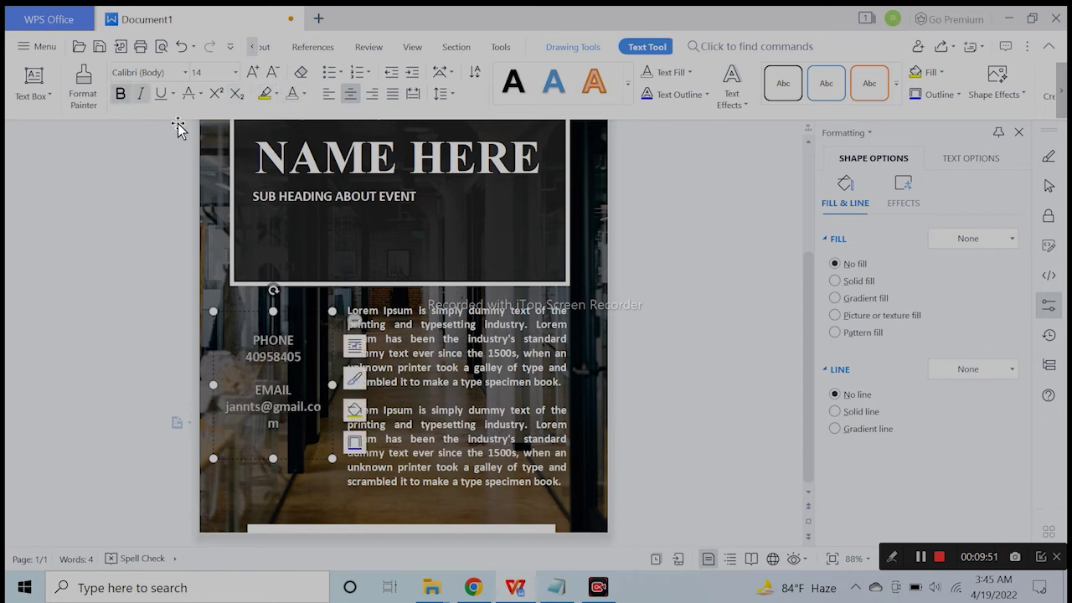
left_click_drag(333, 383, 339, 385)
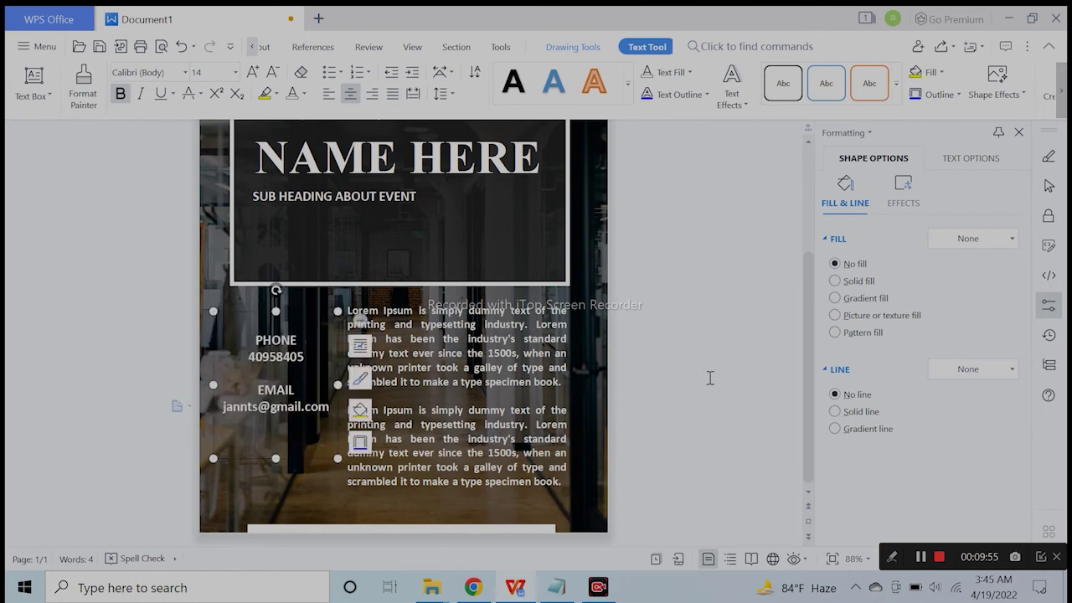
left_click(694, 447)
Drag the Lorem Ipsum box's right edge outward so both paragraphs reflow wider.
scroll(573, 470, "down", 1, "ctrl")
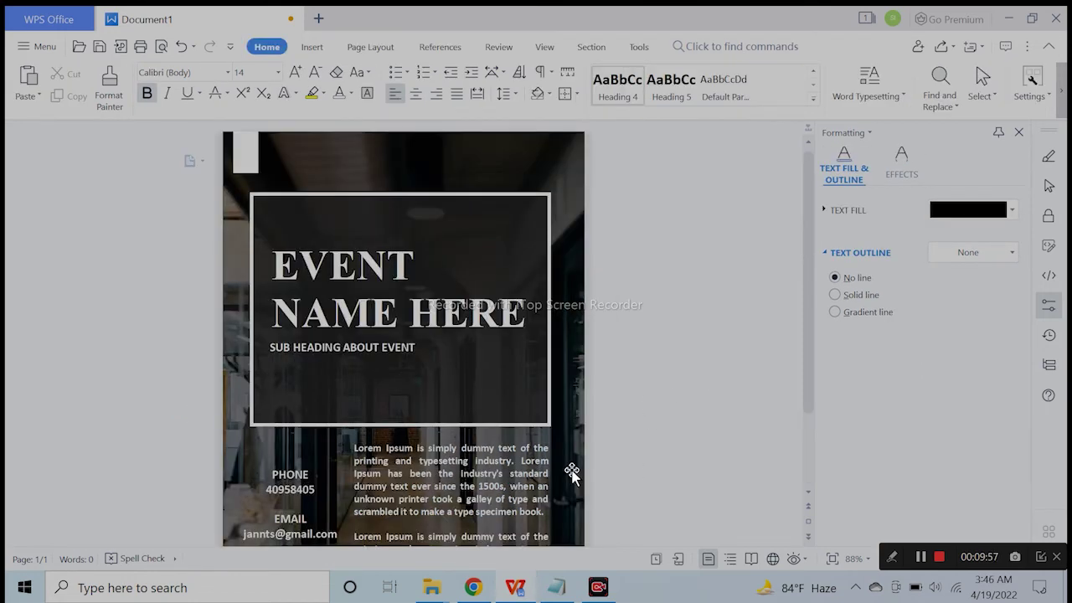
scroll(567, 471, "down", 1, "ctrl")
scroll(512, 448, "down", 1)
scroll(500, 440, "down", 1)
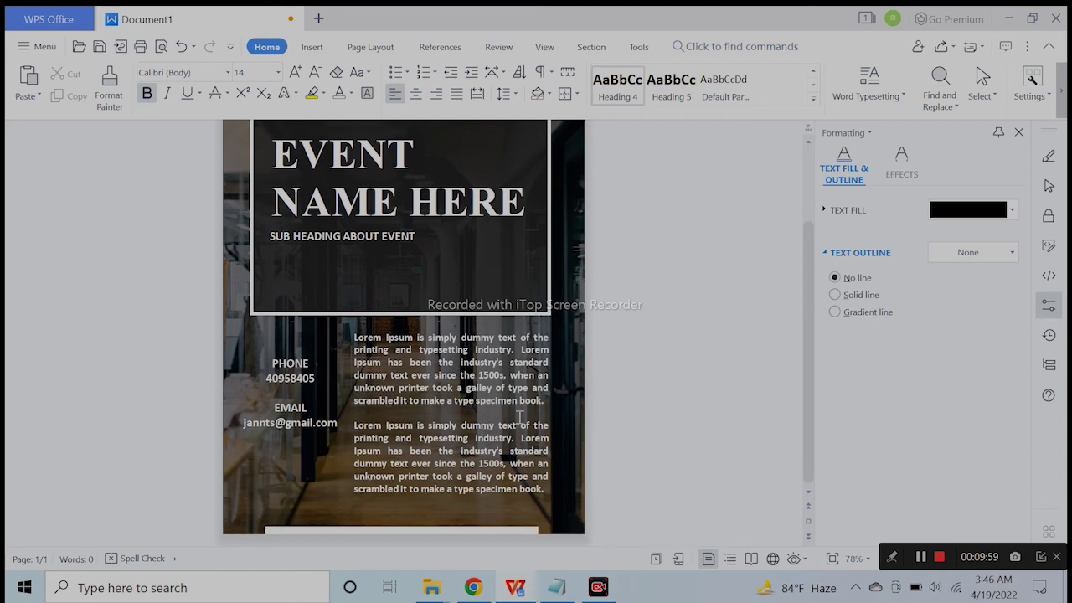
left_click(519, 418)
left_click_drag(558, 427, 569, 427)
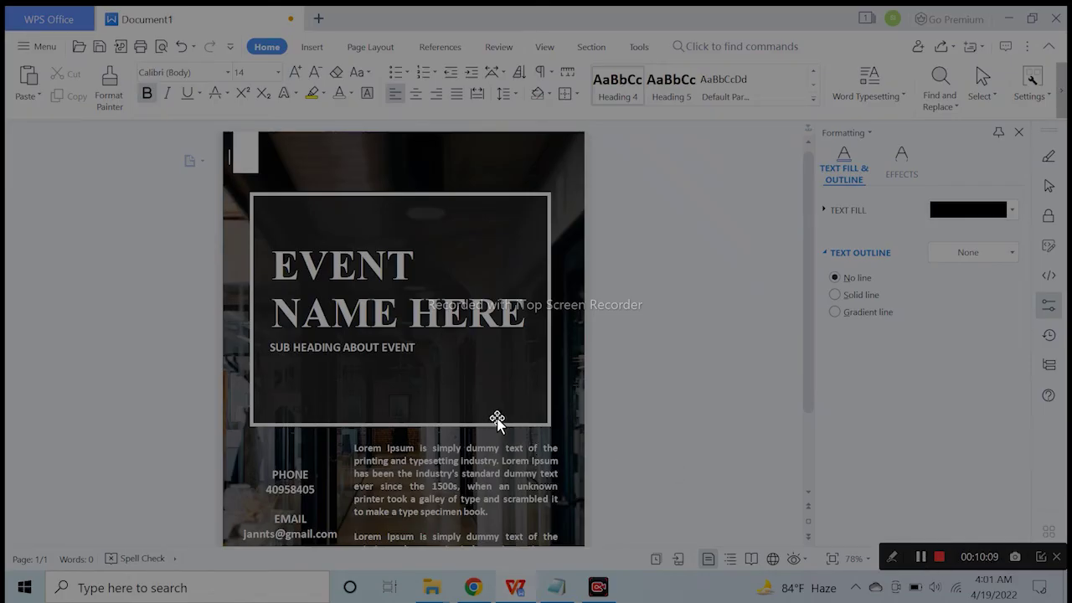
scroll(497, 418, "down", 1)
scroll(500, 419, "down", 1)
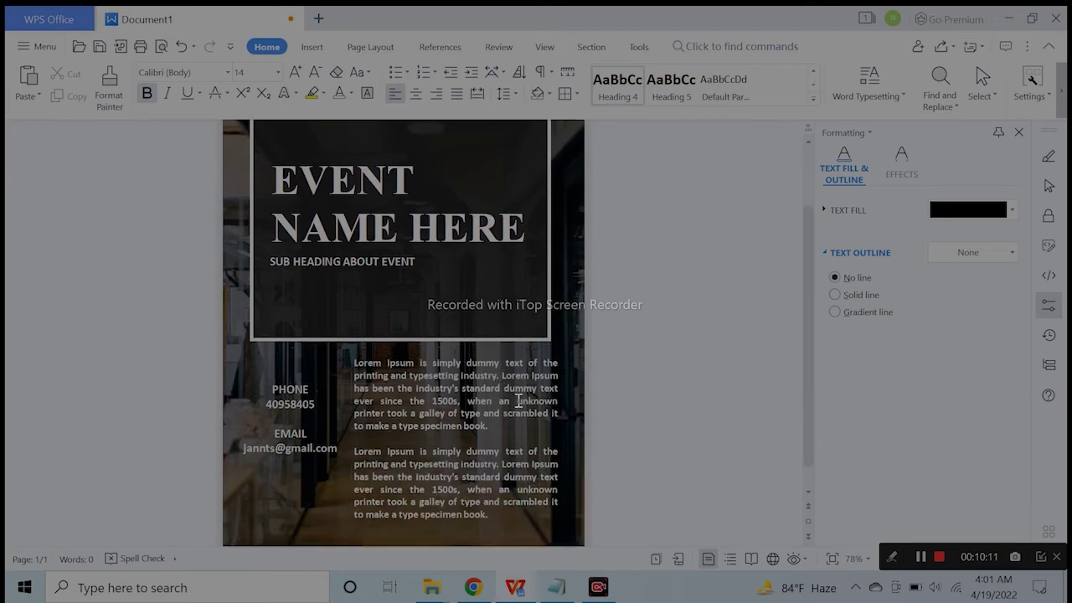
scroll(518, 401, "down", 1, "ctrl")
scroll(519, 411, "down", 1, "ctrl")
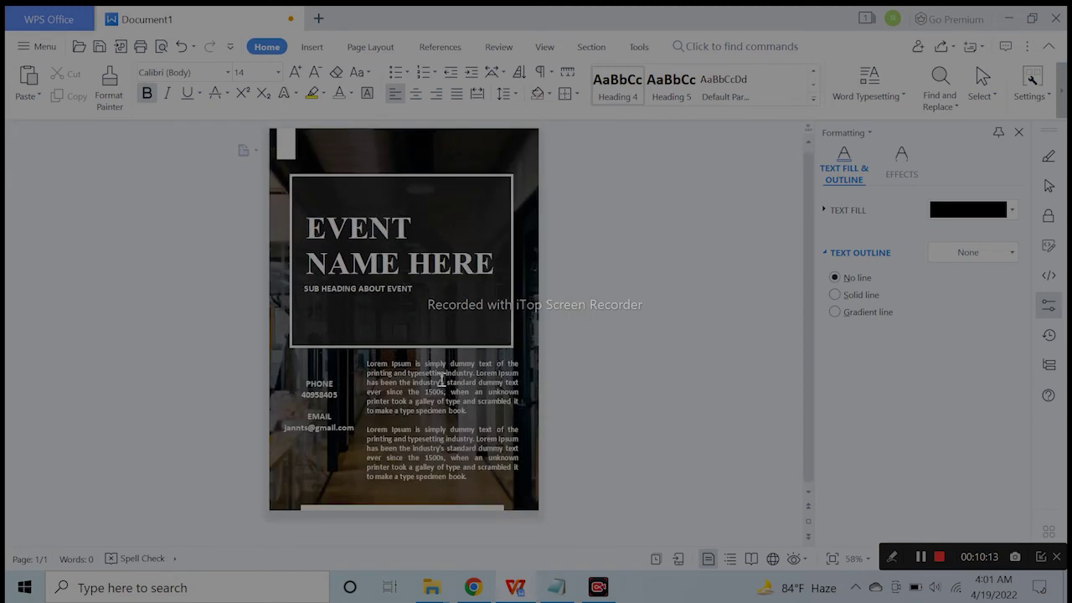
scroll(505, 452, "up", 1, "ctrl")
scroll(503, 447, "up", 1, "ctrl")
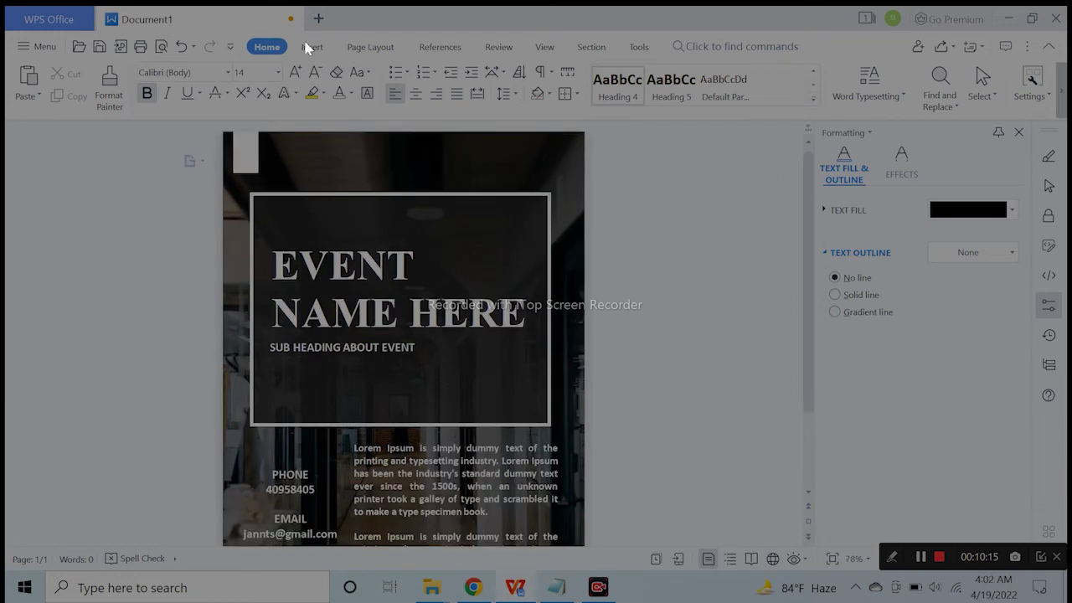
Draw a 1.60 × 0.27 in blue rectangle centred on the title panel's bottom edge.
left_click(310, 50)
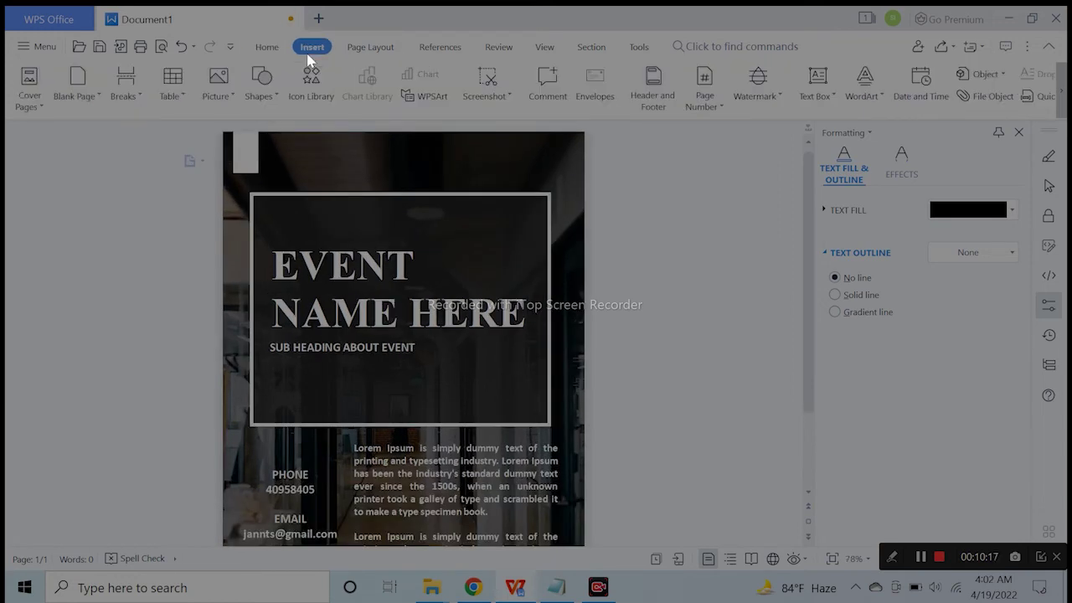
left_click(260, 83)
left_click(297, 109)
mouse_move(357, 410)
left_mouse_down()
mouse_move(441, 423)
mouse_move(428, 416)
left_mouse_up()
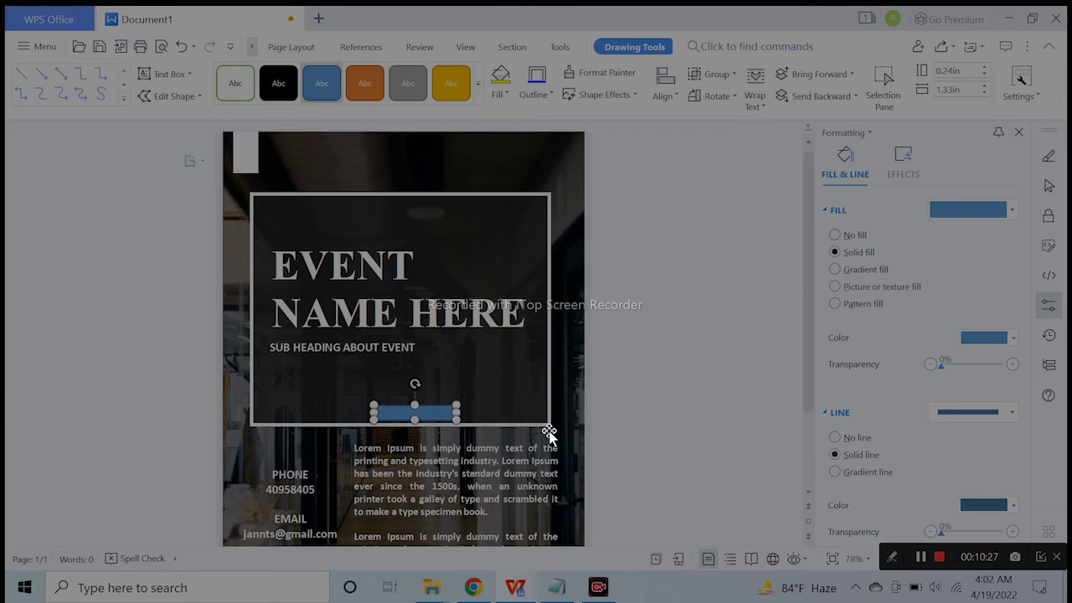
left_click_drag(414, 411, 420, 412)
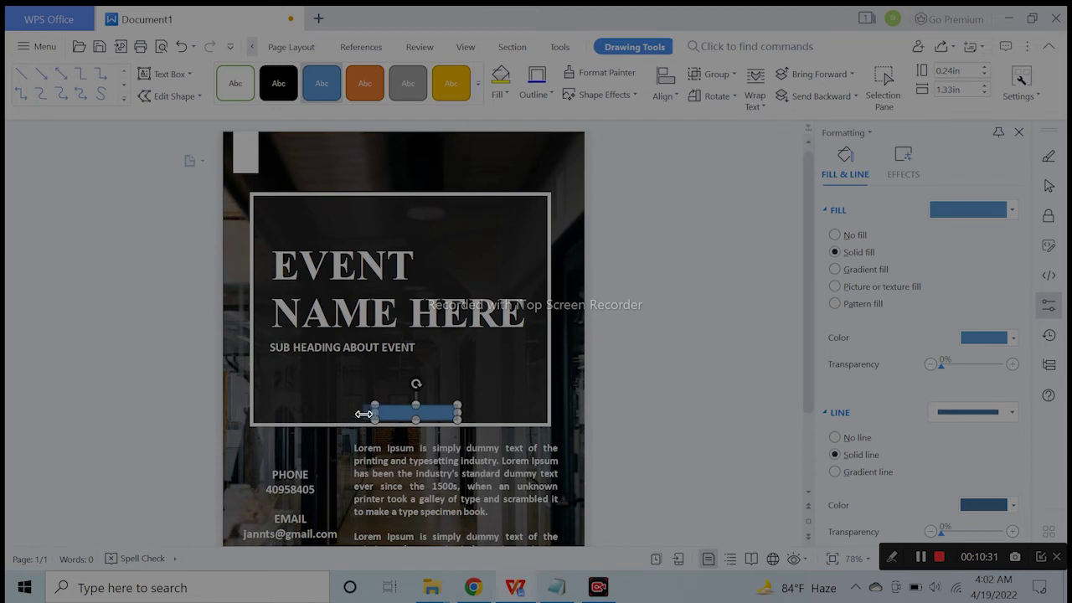
left_click_drag(421, 412, 406, 411)
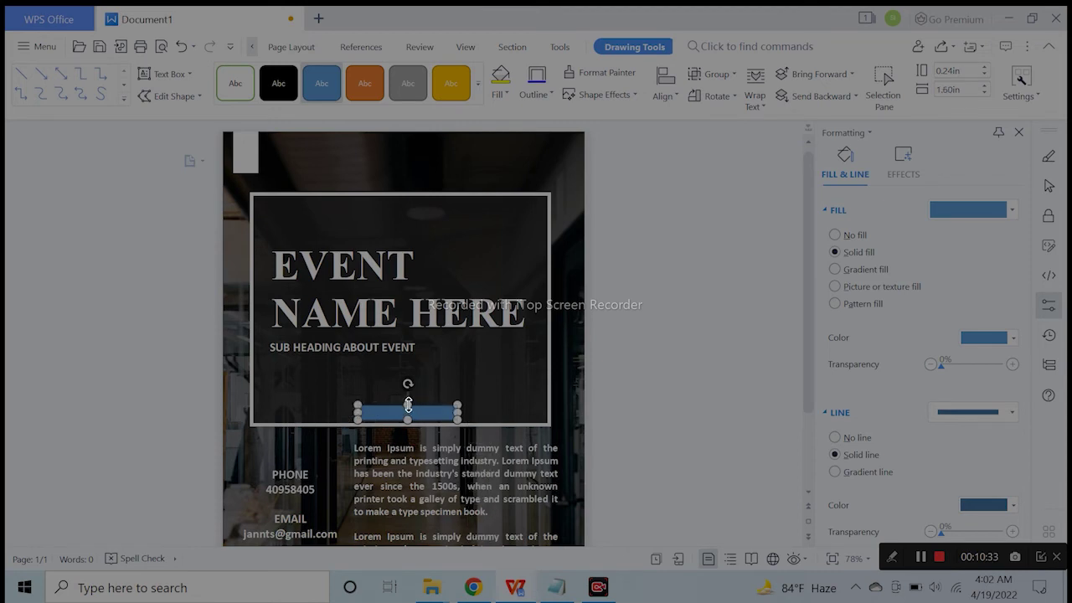
left_click(462, 437)
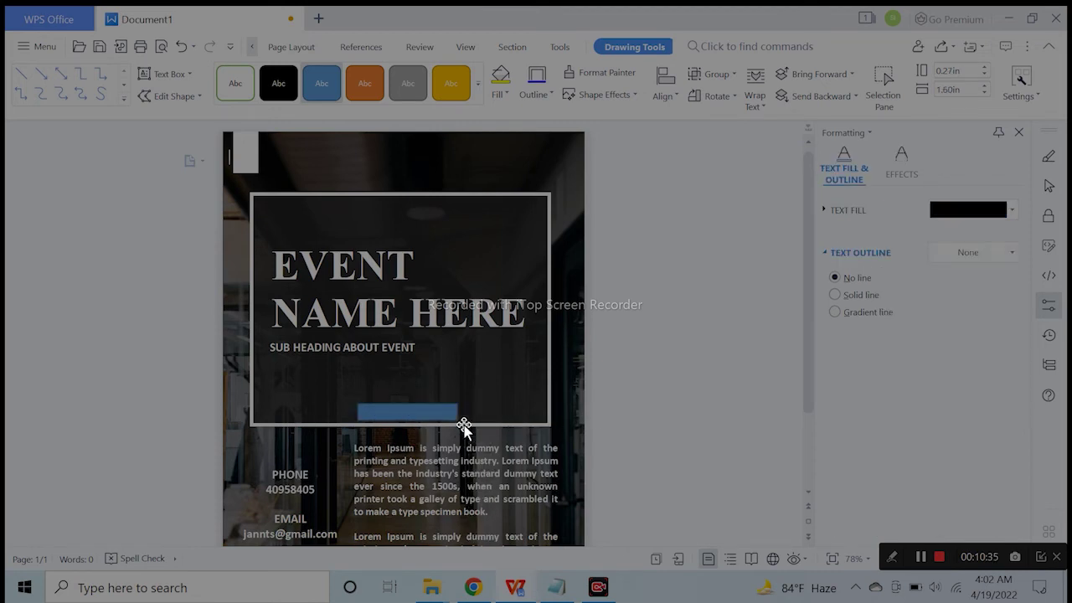
left_click(434, 414)
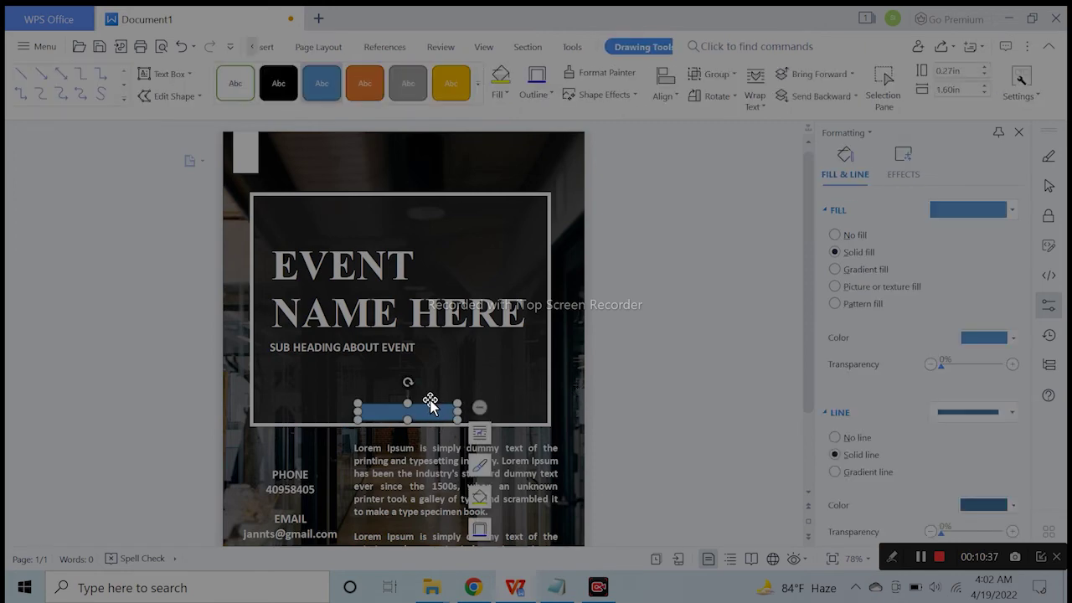
Add 'Must visit' text in bold 14 pt inside the blue rectangle and make it taller.
right_click(426, 410)
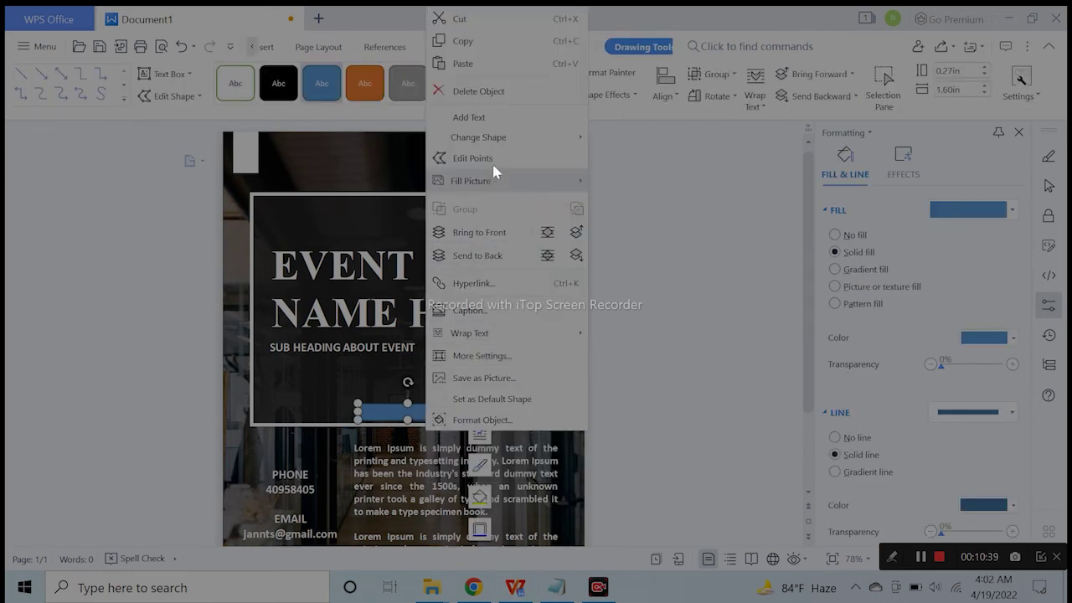
left_click(501, 118)
type("Must vis")
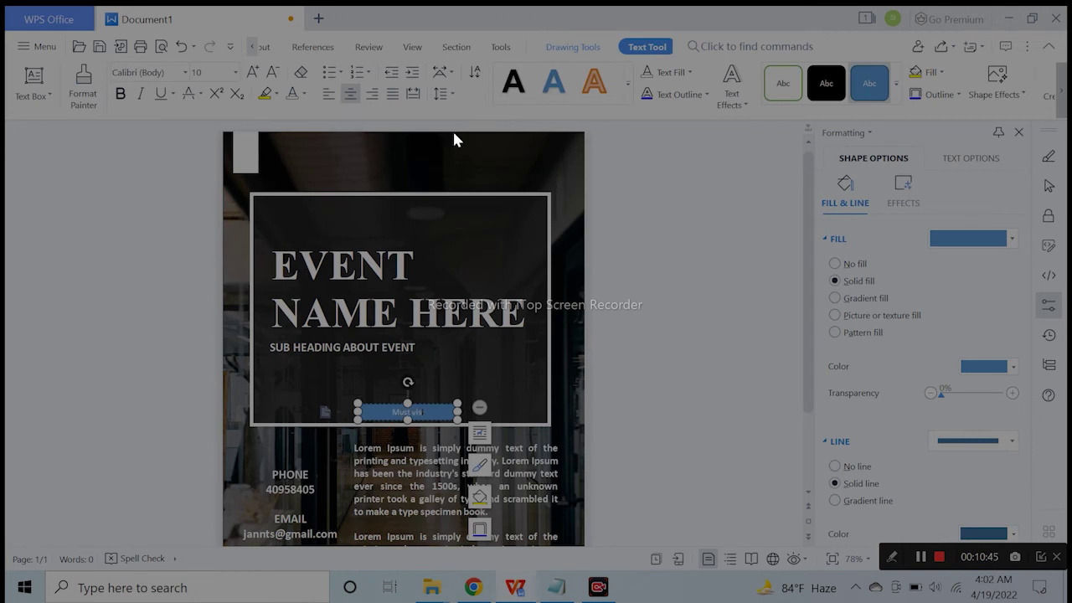
type("it")
key("ctrl+]")
key("ctrl+]")
key("ctrl+]")
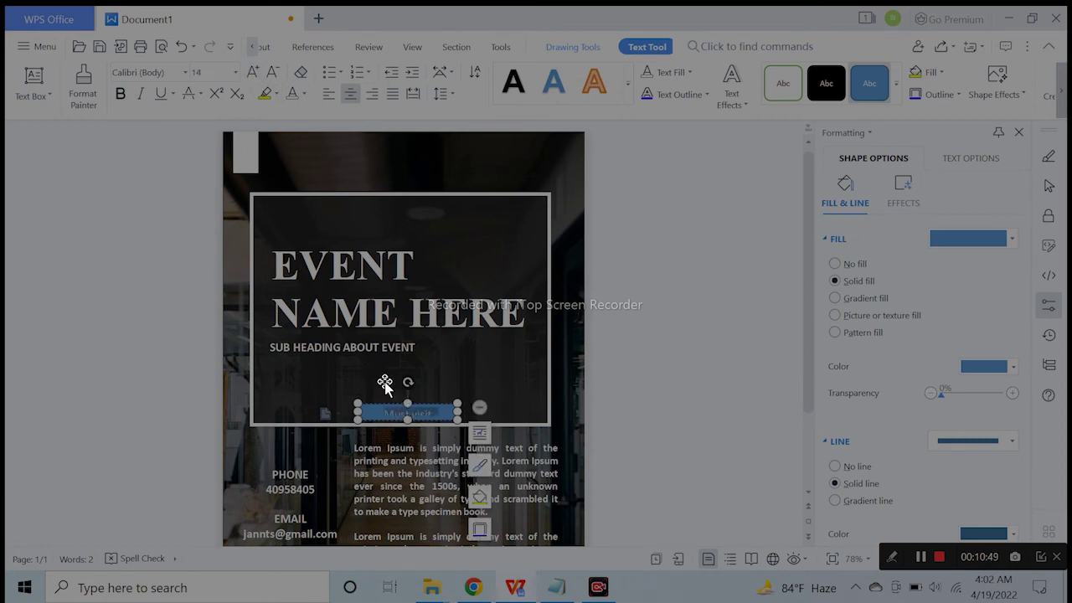
key("ctrl+b")
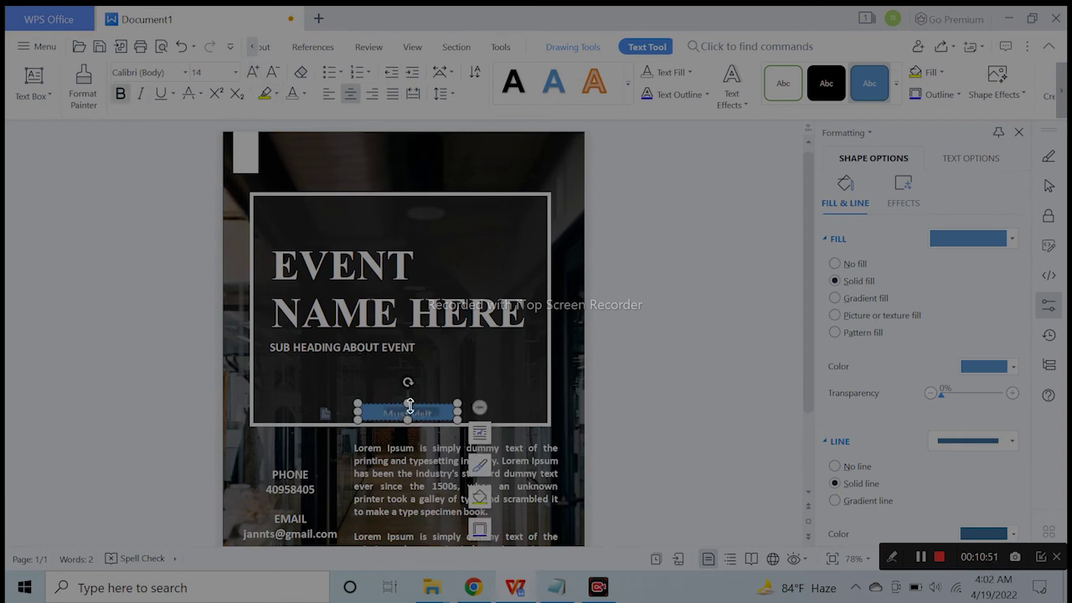
left_click_drag(408, 403, 478, 396)
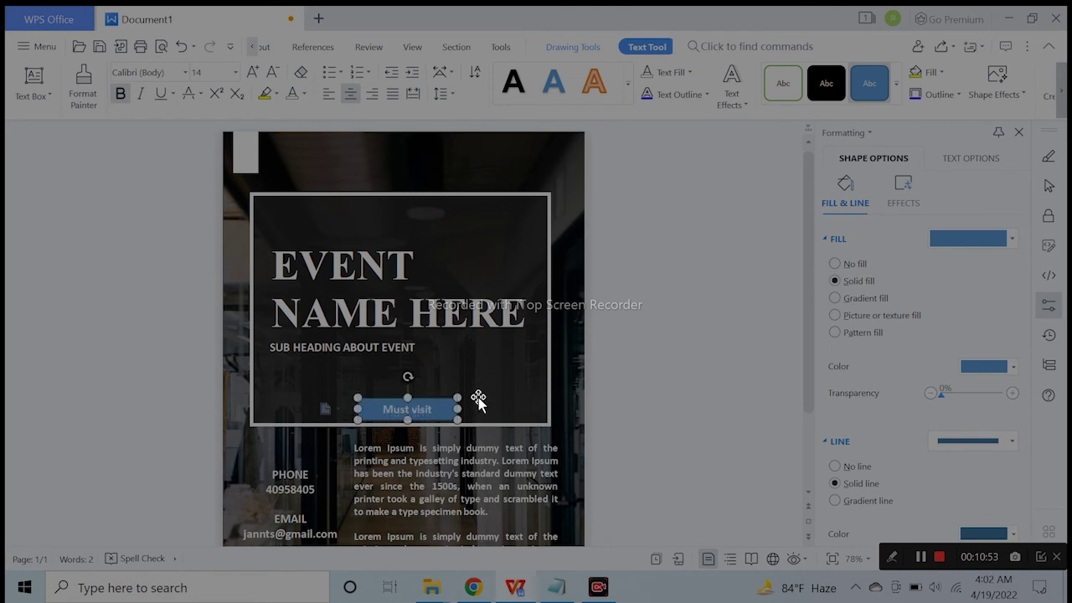
left_click(185, 73)
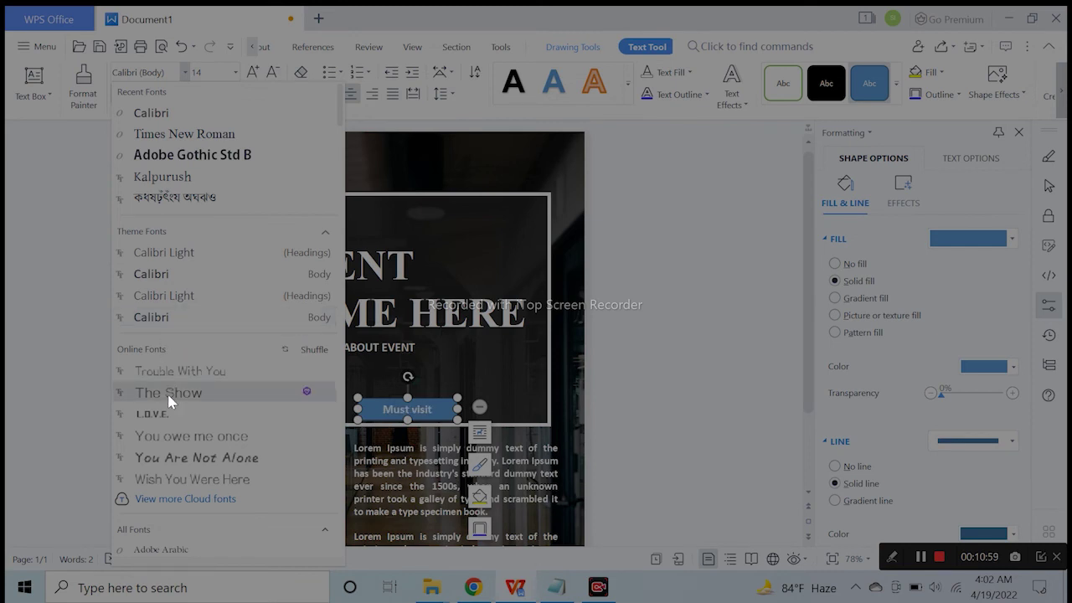
Set the Must visit text to Times New Roman, remove the fill, and thicken the outline to 2.50 pt.
left_click(185, 134)
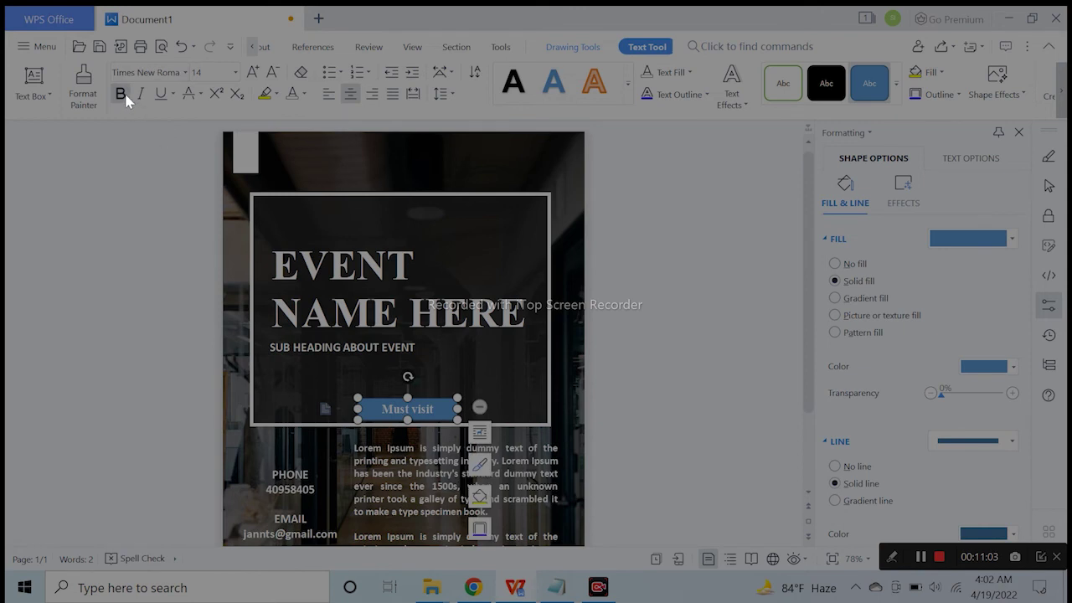
left_click(856, 269)
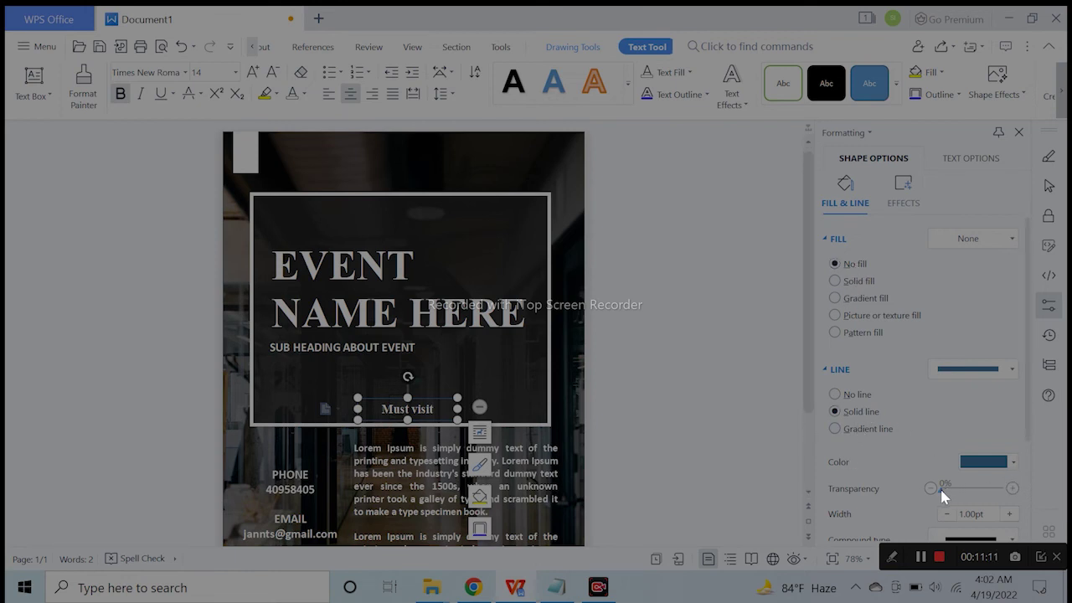
left_click(994, 473)
left_click(994, 473)
left_click(1008, 516)
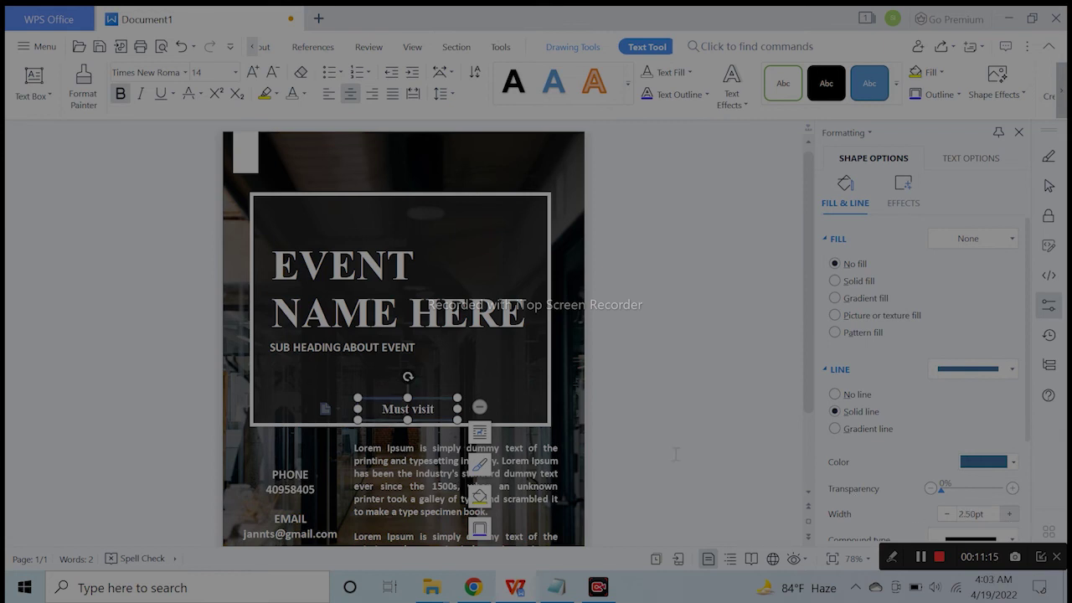
Give the Must visit box a light gray solid fill and black text.
left_click(623, 391)
left_click(437, 401)
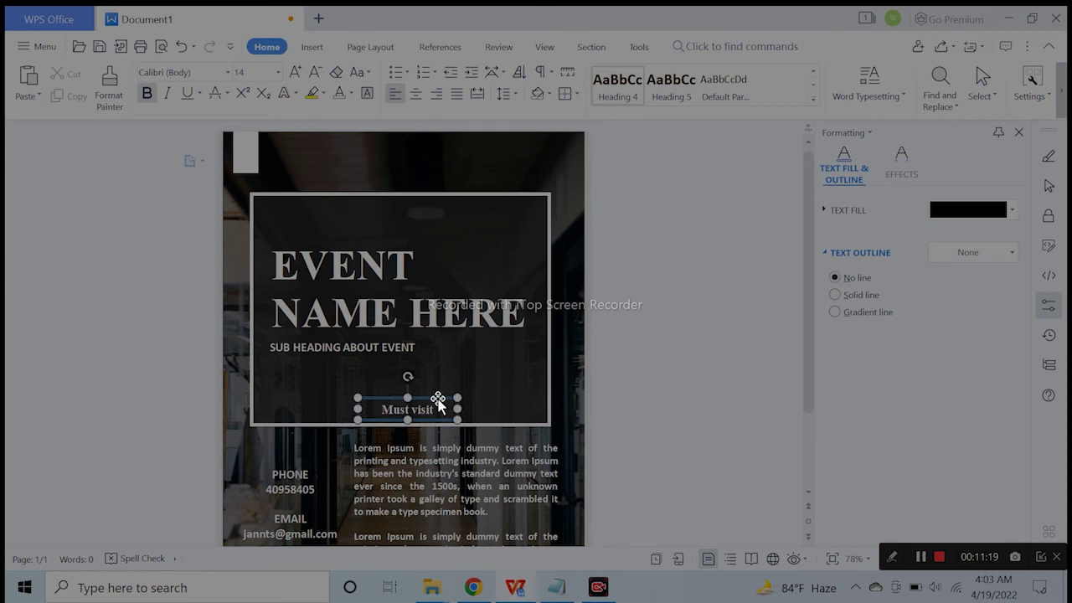
left_click(862, 160)
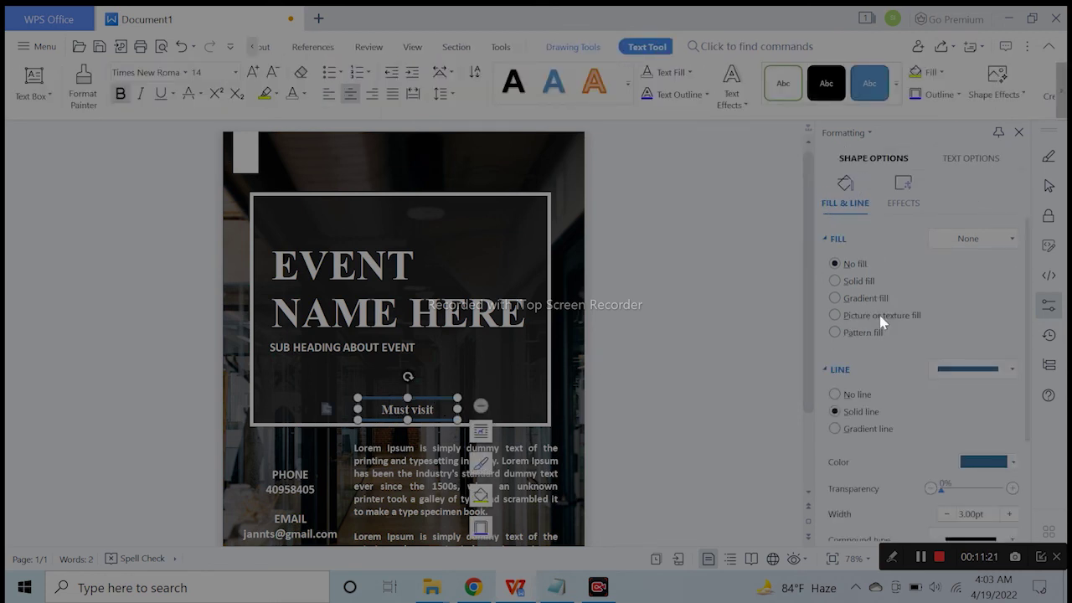
left_click(865, 283)
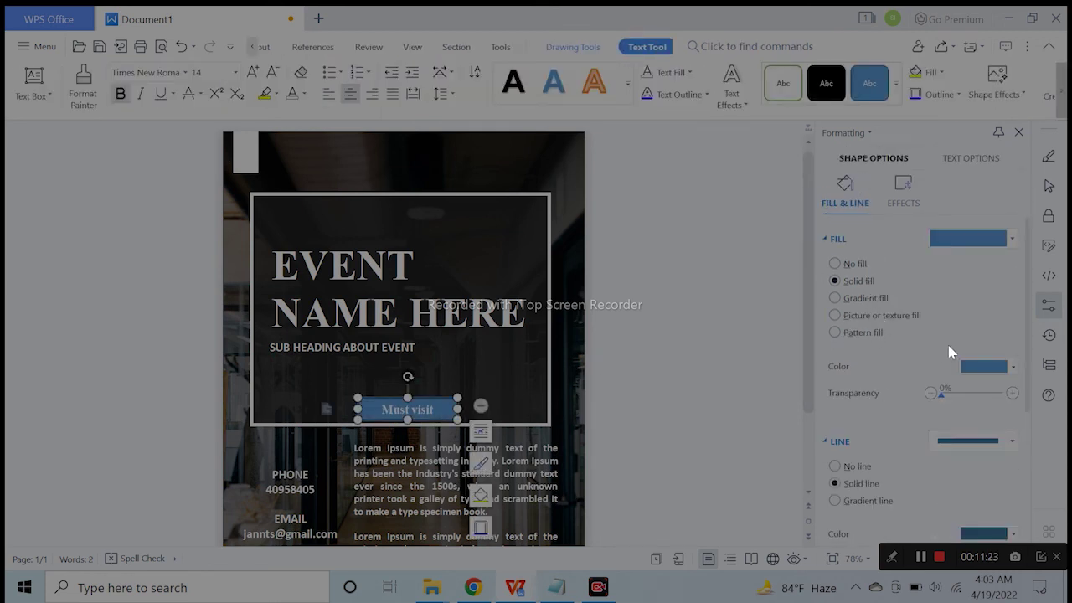
left_click(988, 369)
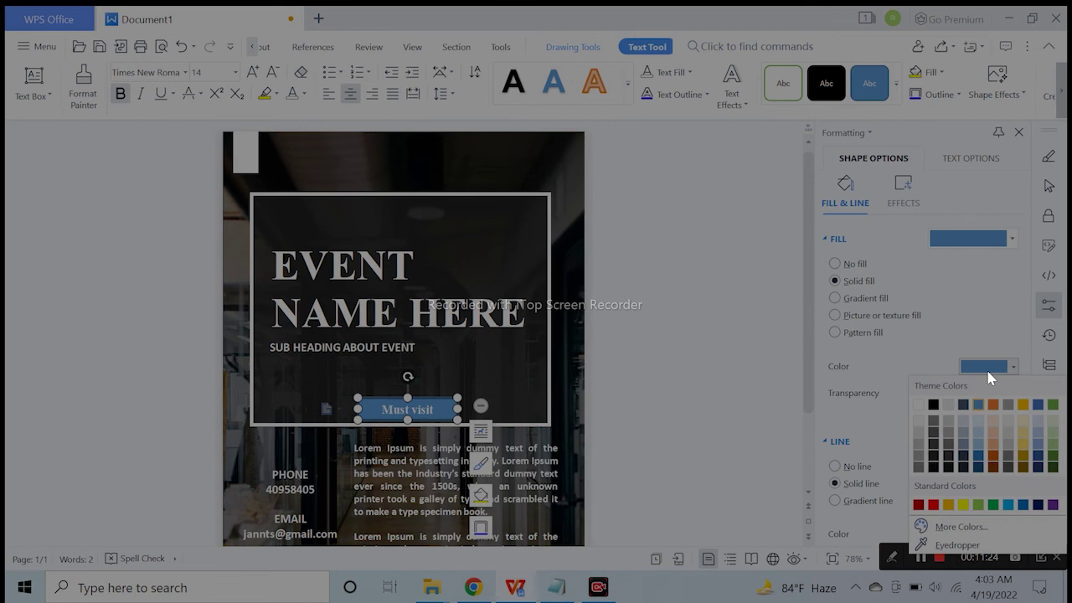
left_click(919, 428)
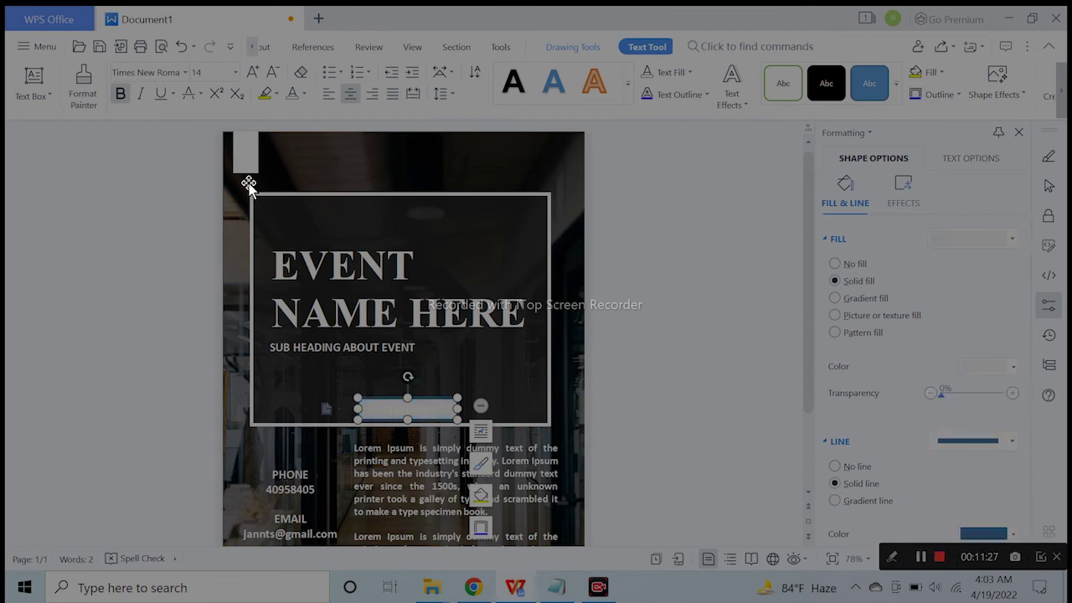
left_click(304, 93)
left_click(306, 151)
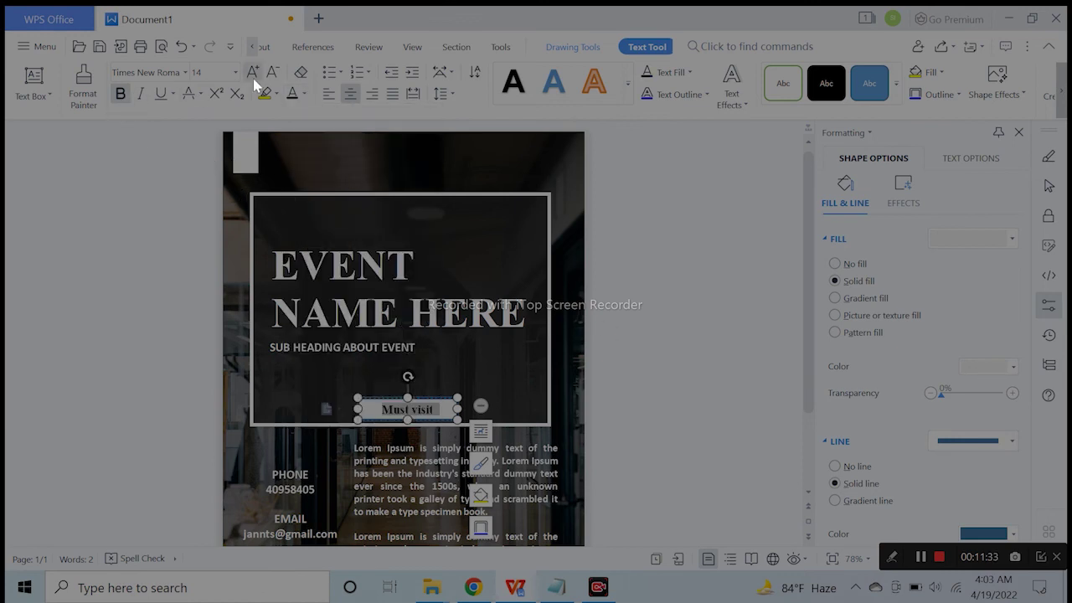
Remove the Must visit box's outline and shift it slightly lower.
left_click(519, 366)
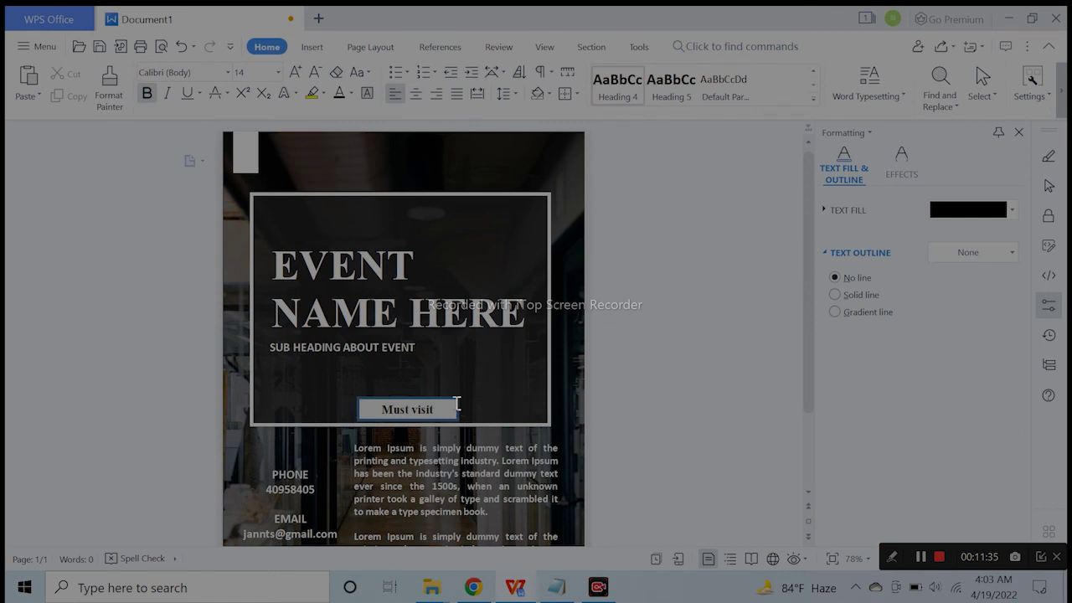
left_click(456, 404)
left_click(862, 282)
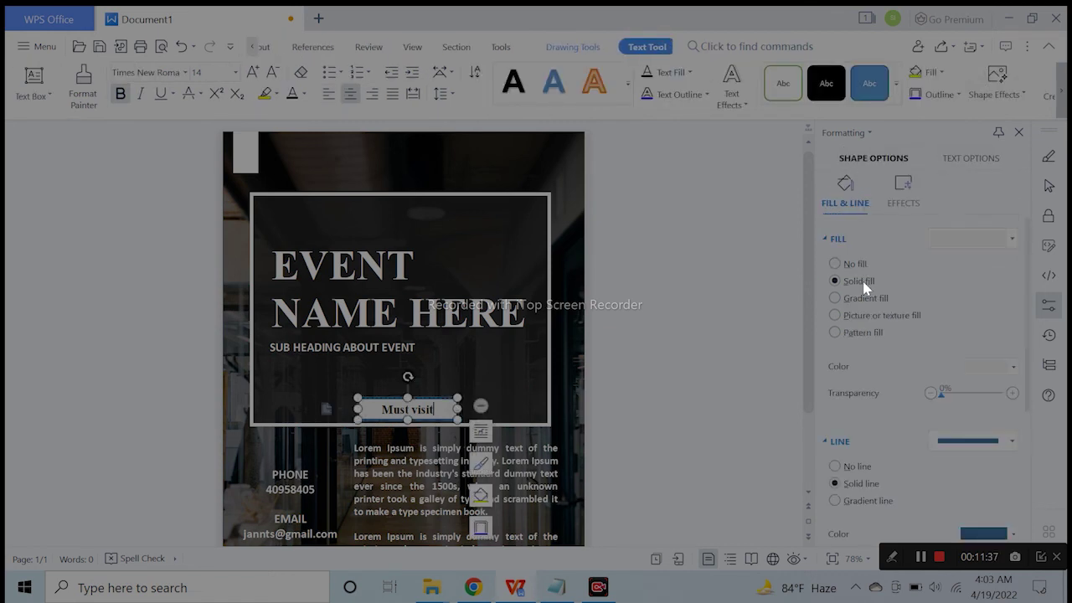
left_click(849, 466)
left_click(192, 394)
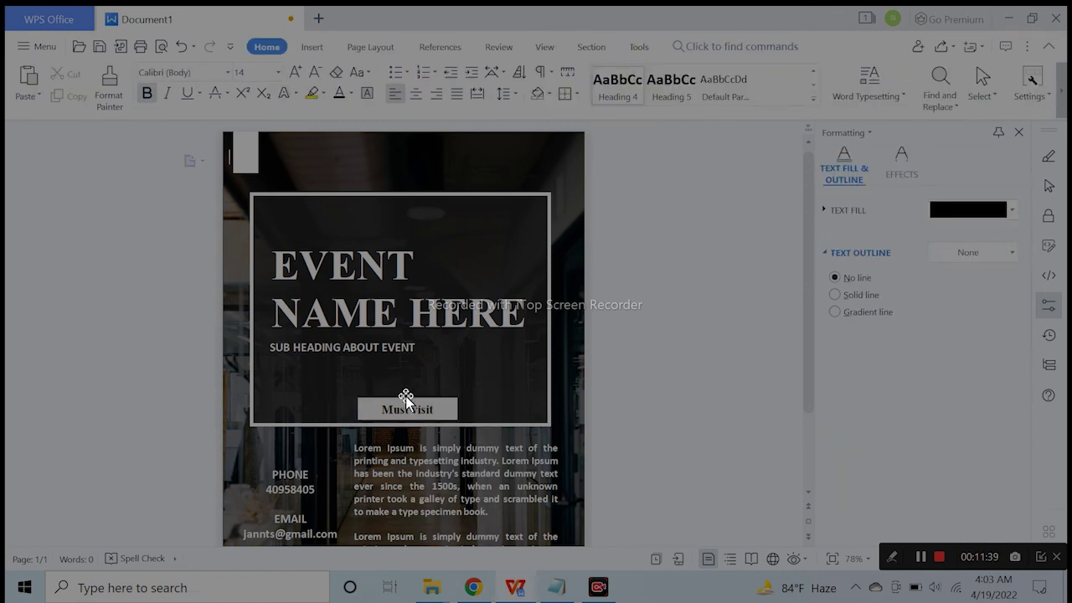
left_click(437, 400)
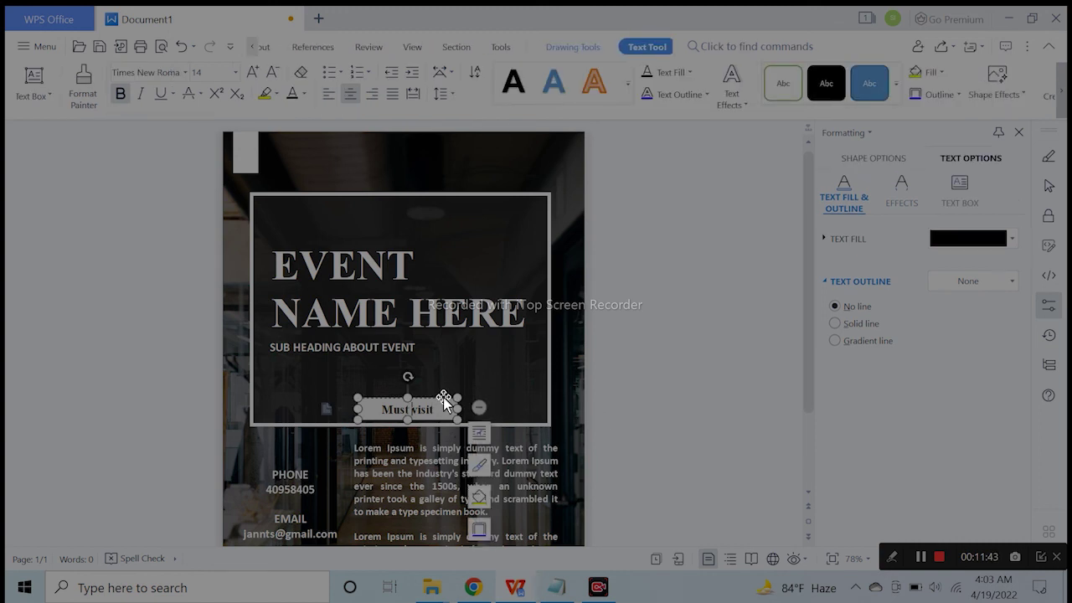
left_click_drag(443, 402, 584, 407)
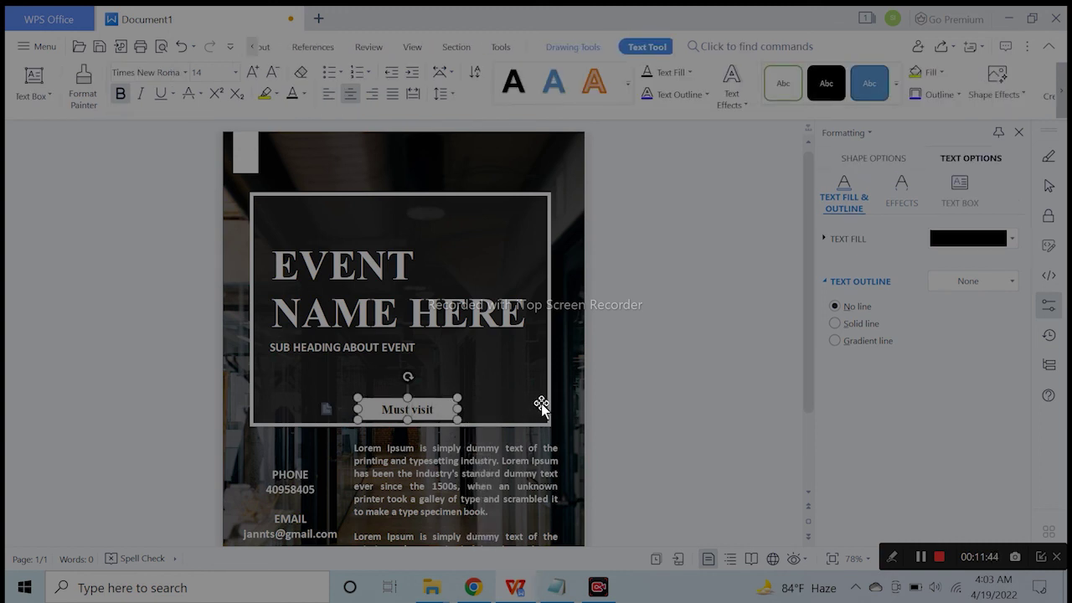
left_click(583, 404)
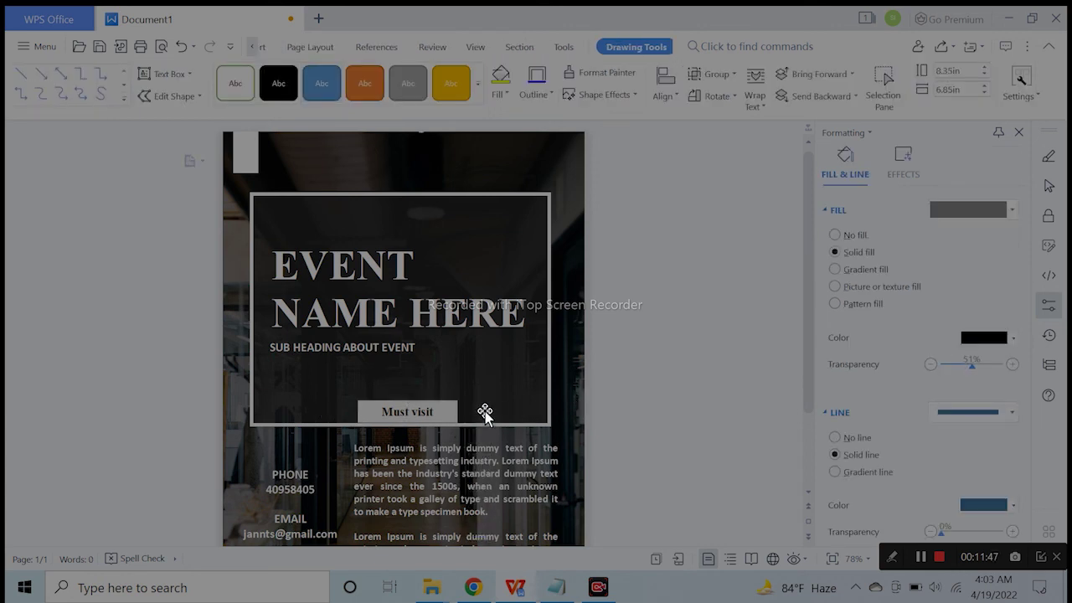
scroll(491, 414, "down", 1, "ctrl")
scroll(491, 413, "down", 1, "ctrl")
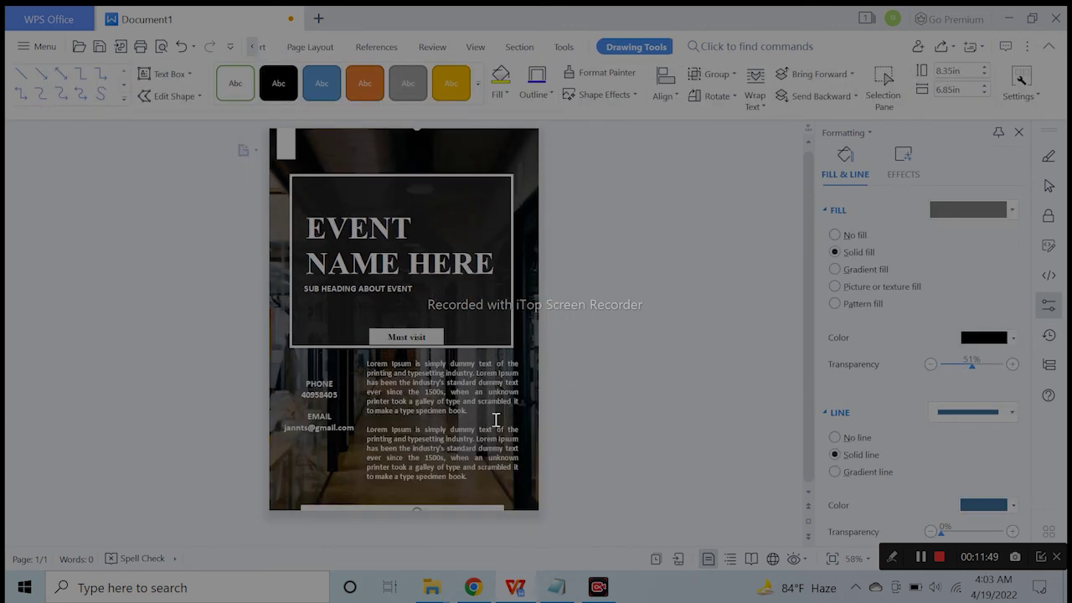
left_click(613, 460)
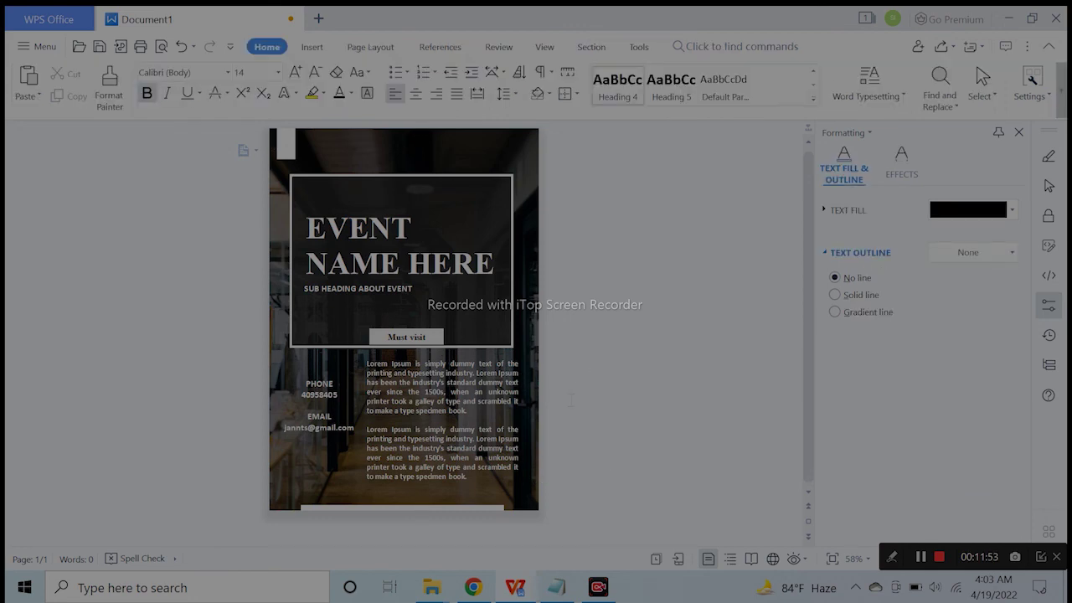
scroll(570, 399, "up", 2, "ctrl")
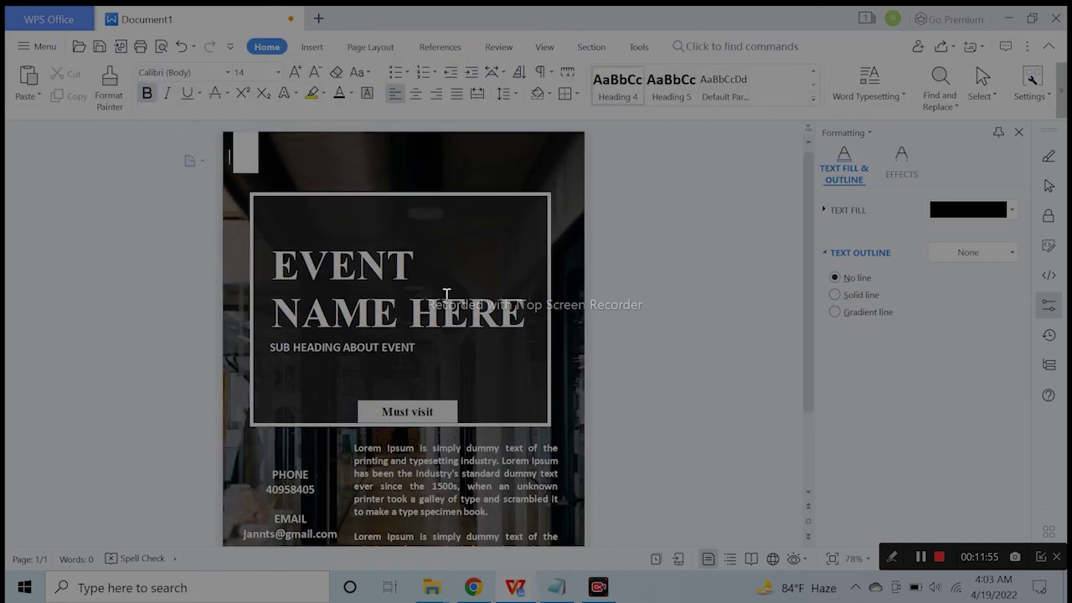
scroll(496, 333, "down", 1)
scroll(505, 352, "down", 2)
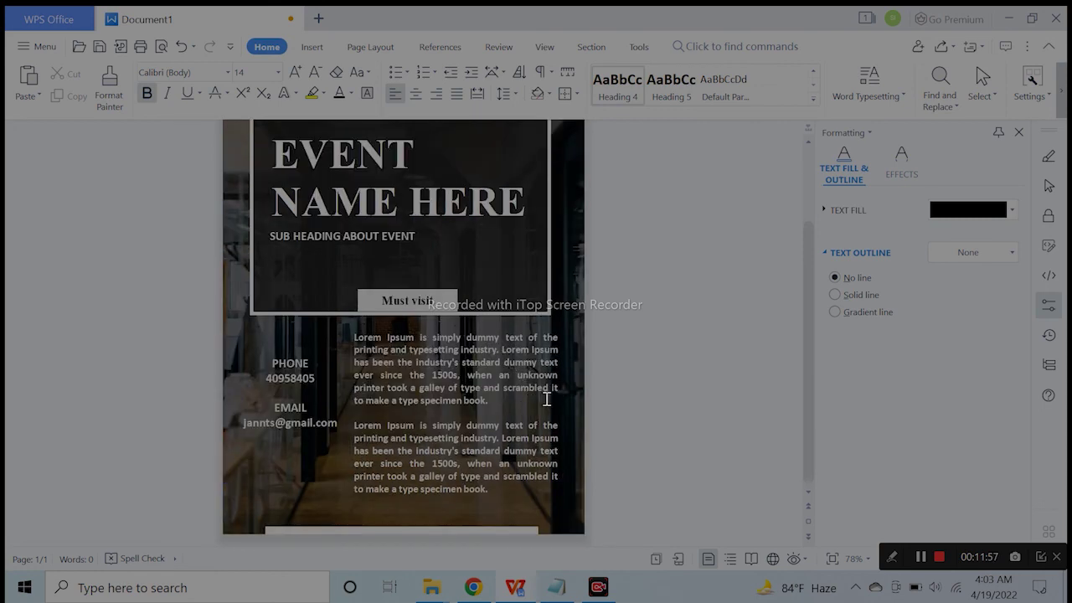
scroll(567, 429, "up", 1)
scroll(567, 429, "up", 2)
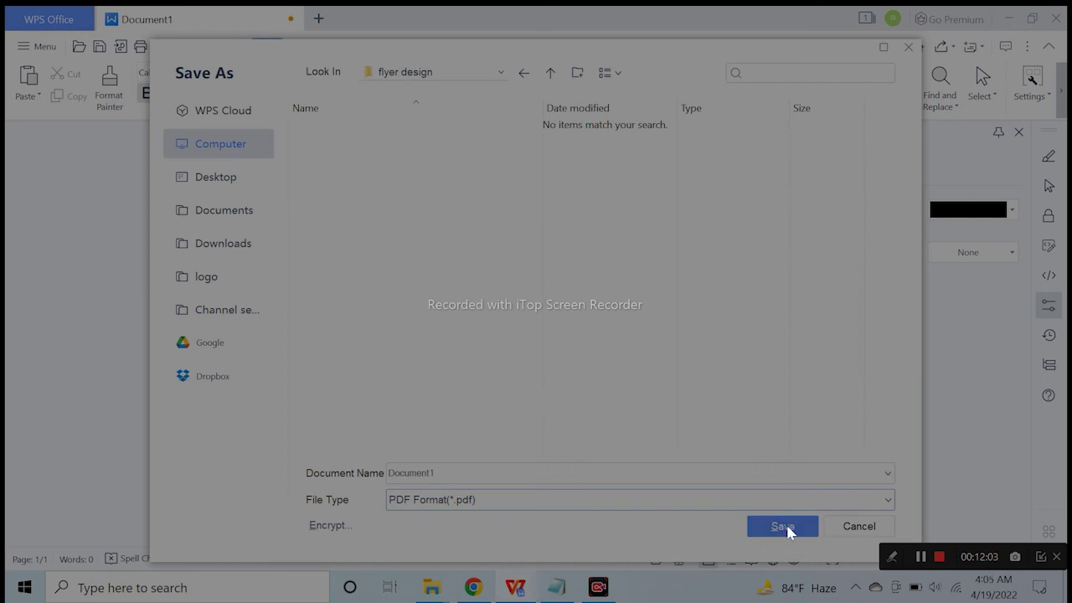
Export the poster as Document1.pdf in the flyer design folder and open it.
left_click(782, 526)
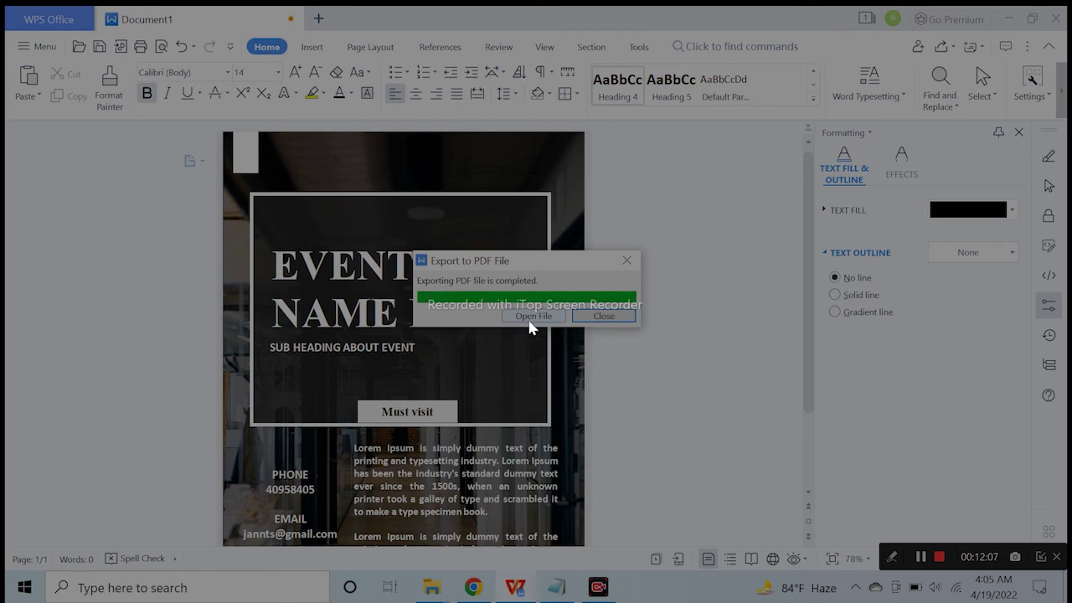
left_click(530, 318)
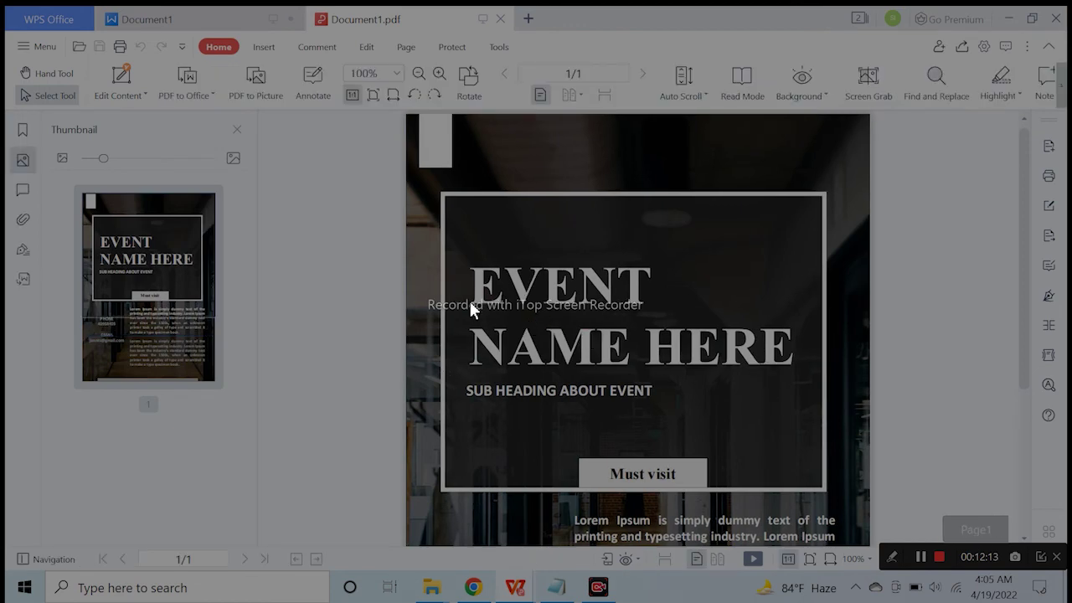
Fit the exported Document1.pdf flyer page in view, check it, and hide the thumbnail panel.
scroll(708, 323, "down", 3)
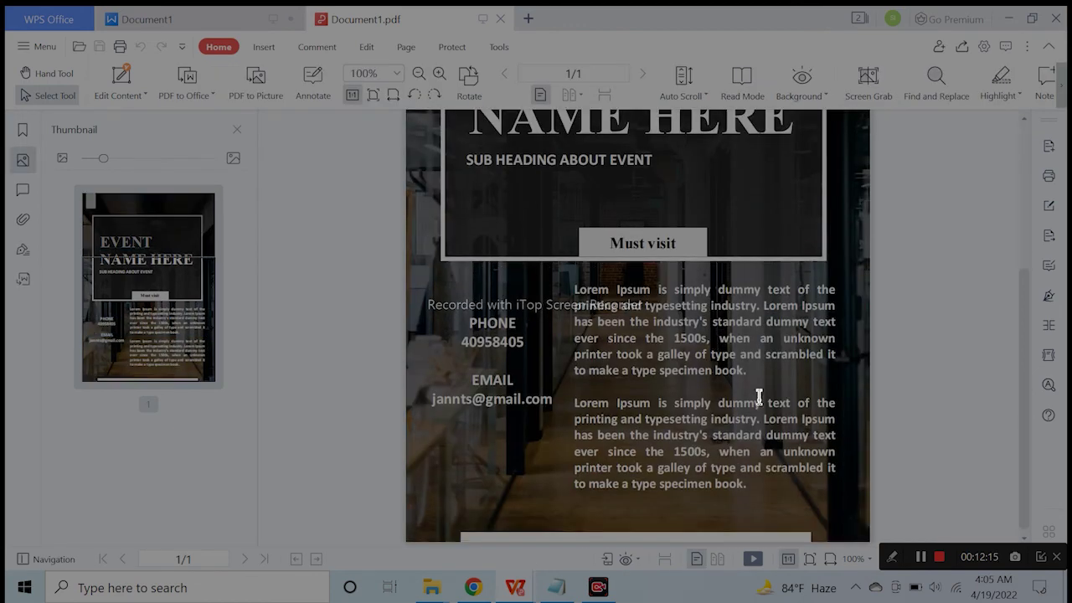
key("ctrl+0")
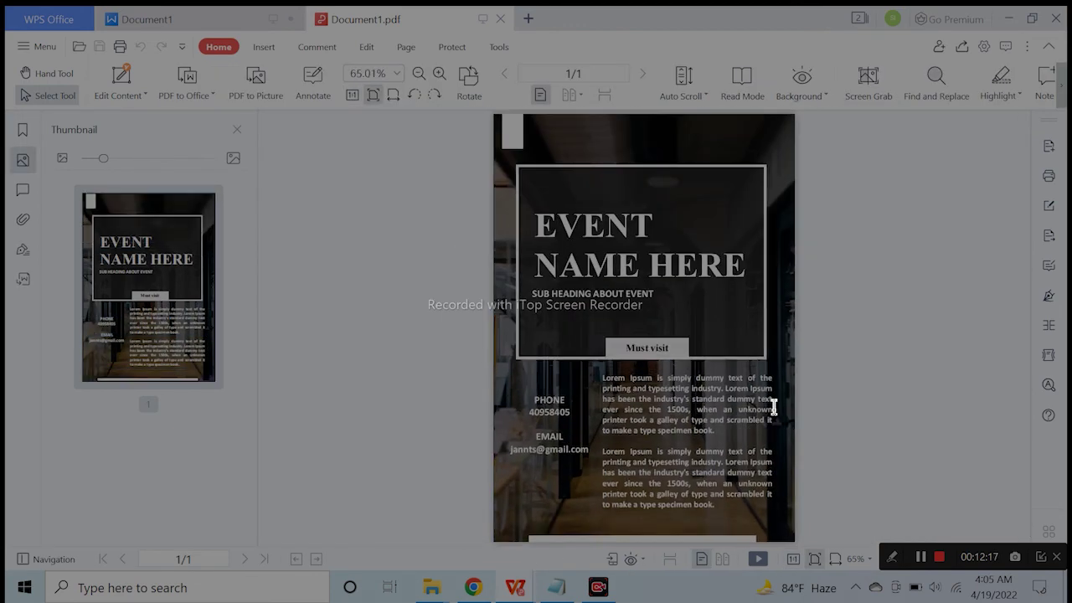
scroll(740, 307, "up", 1)
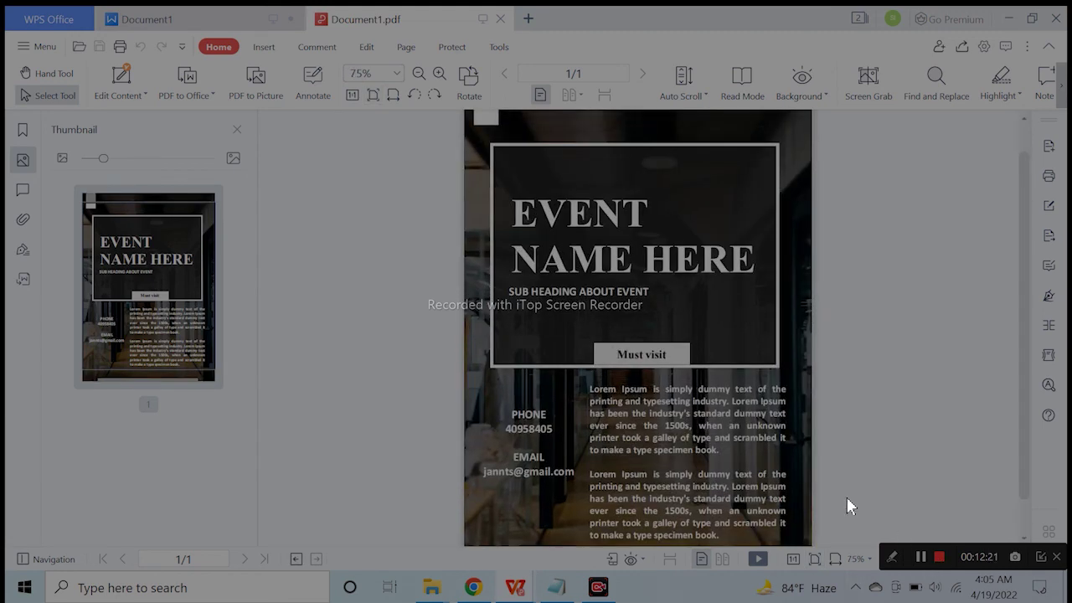
scroll(778, 438, "up", 1)
scroll(778, 438, "down", 2)
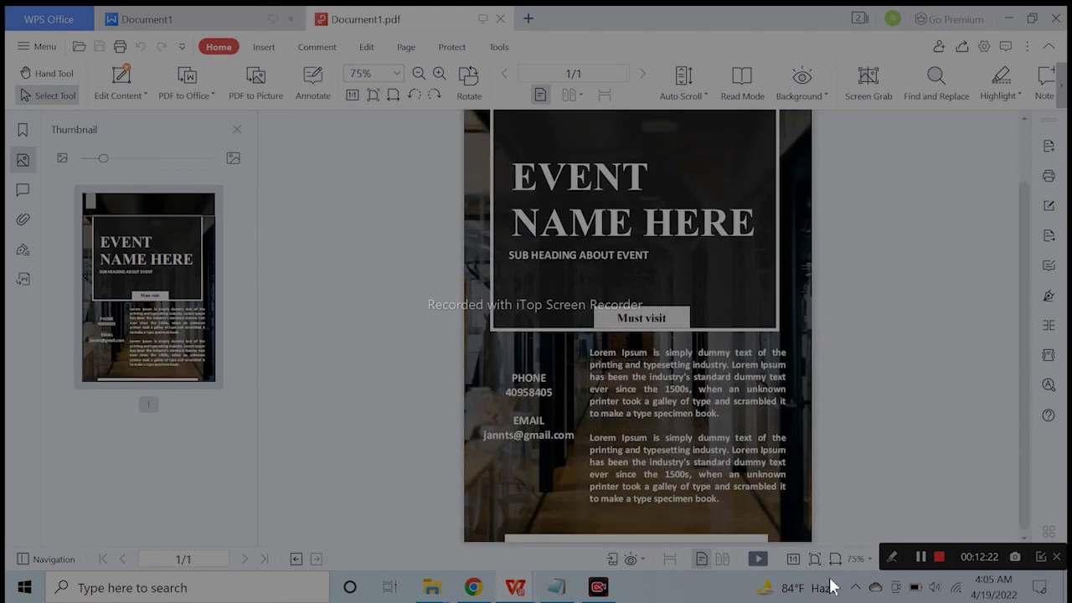
left_click(242, 137)
scroll(548, 334, "down", 1)
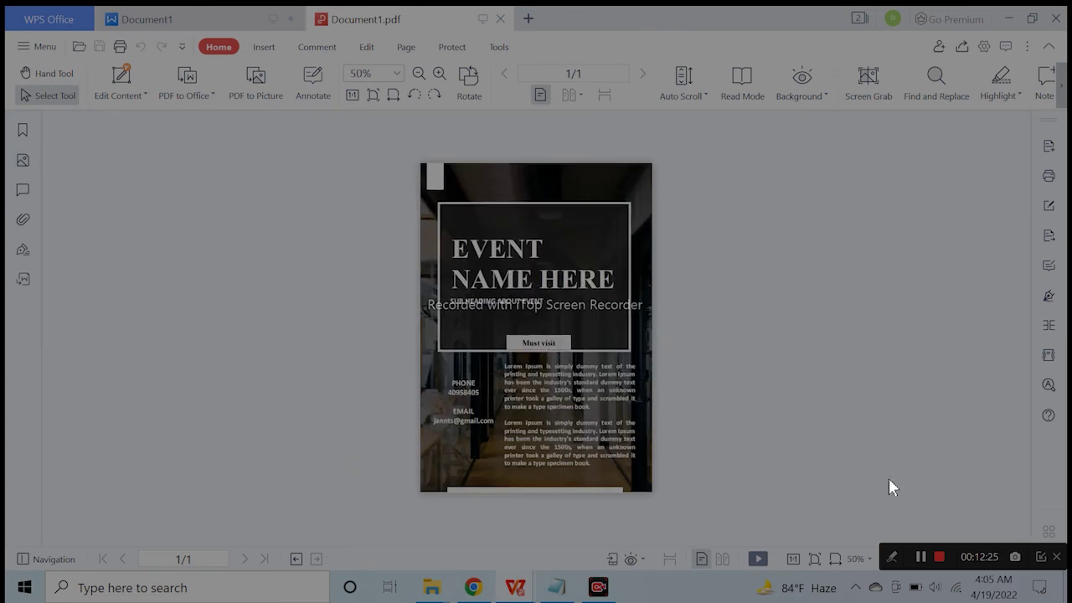